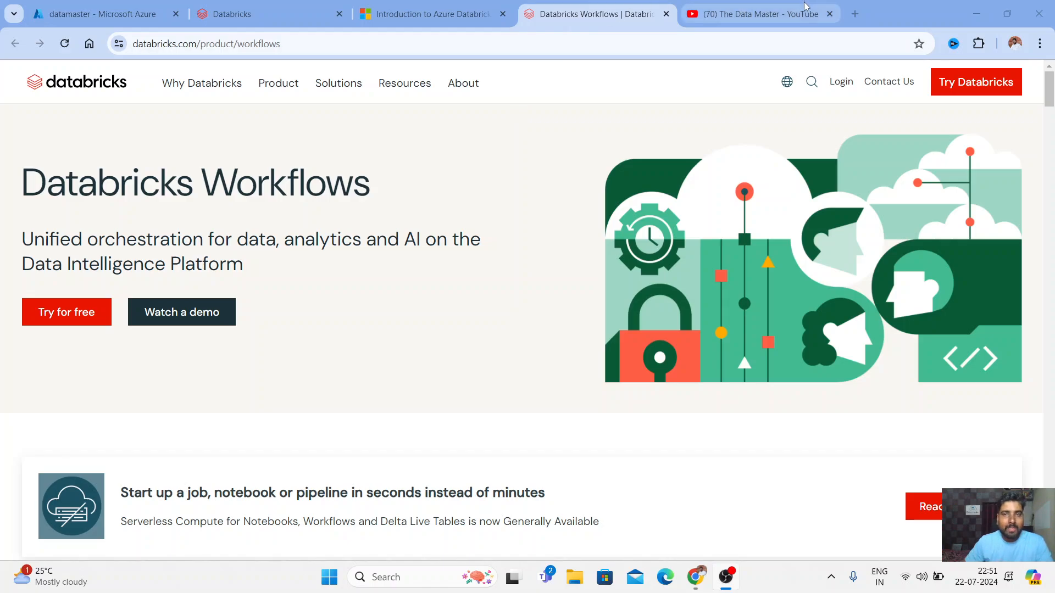
Glance at the YouTube channel page, then return to and scroll the Databricks Workflows page
left_click(786, 20)
scroll(342, 430, "down", 3)
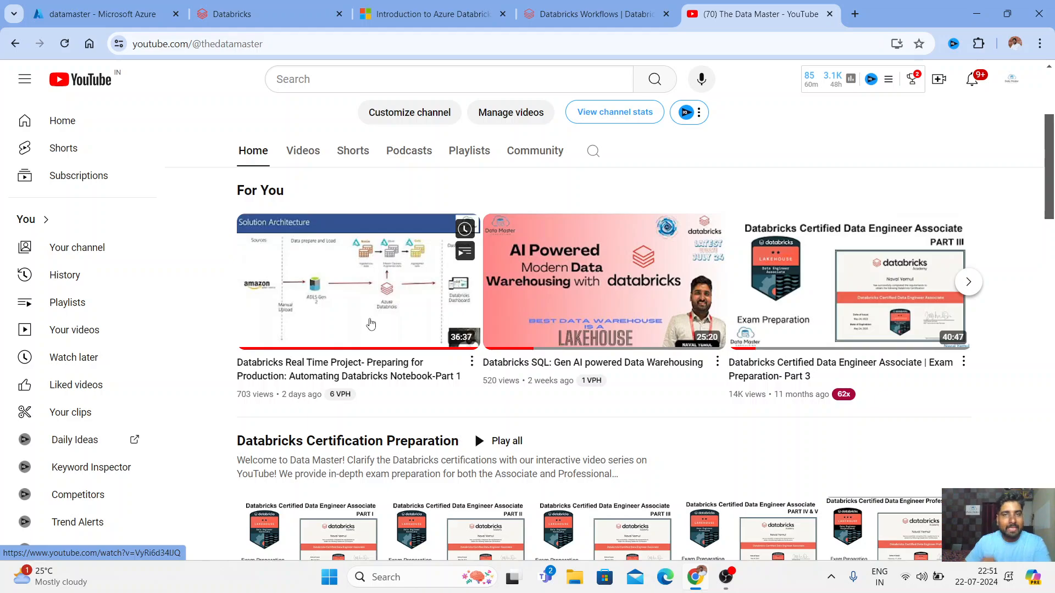
left_click(591, 14)
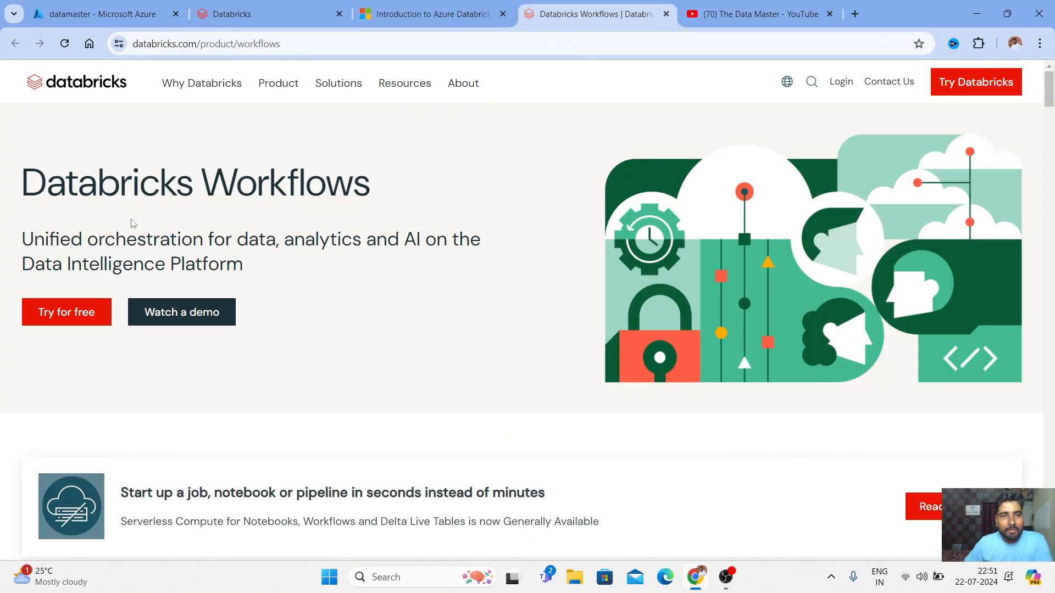
scroll(412, 212, "down", 6)
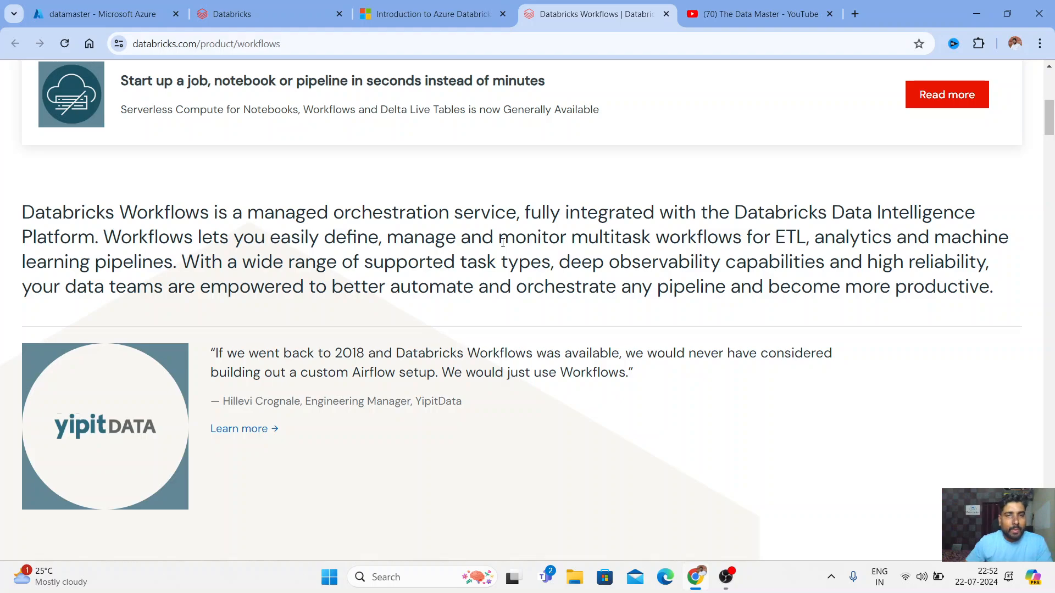
scroll(503, 243, "down", 3)
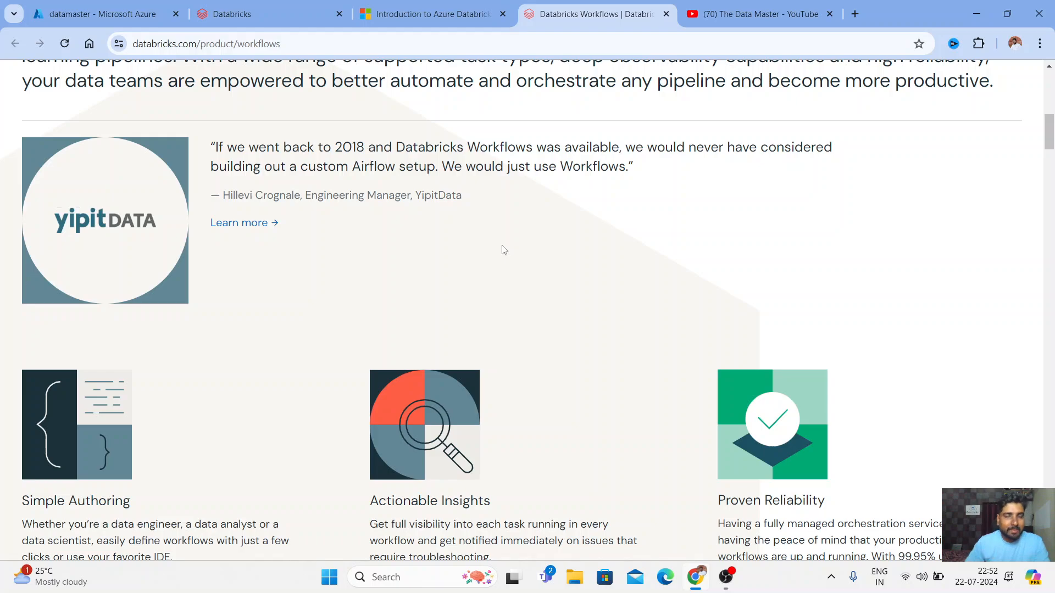
scroll(503, 250, "down", 3)
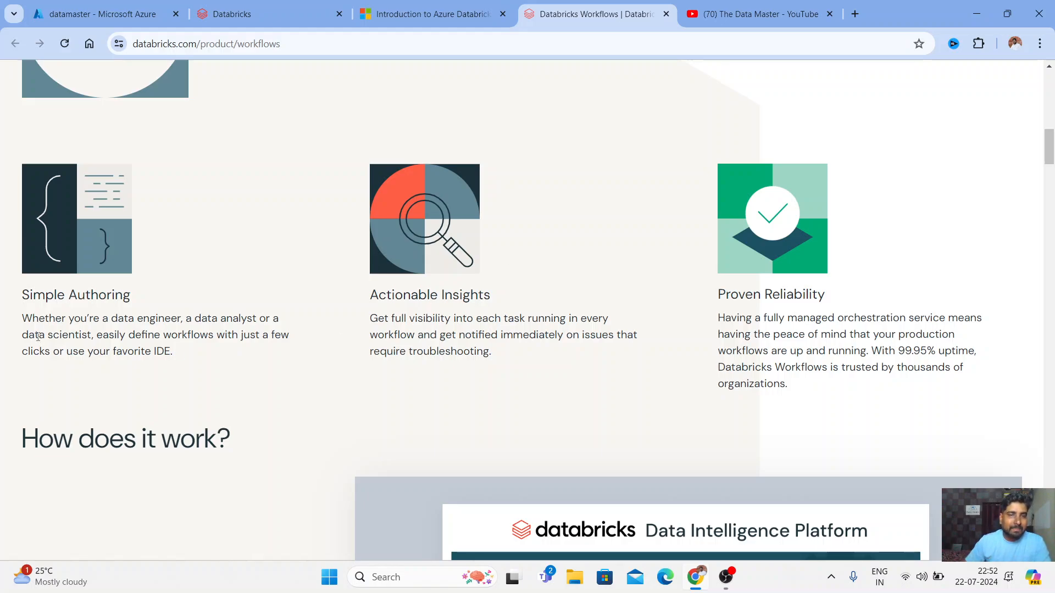
Highlight the Simple Authoring and Actionable Insights feature headings
left_click_drag(33, 295, 114, 295)
left_click_drag(387, 295, 490, 295)
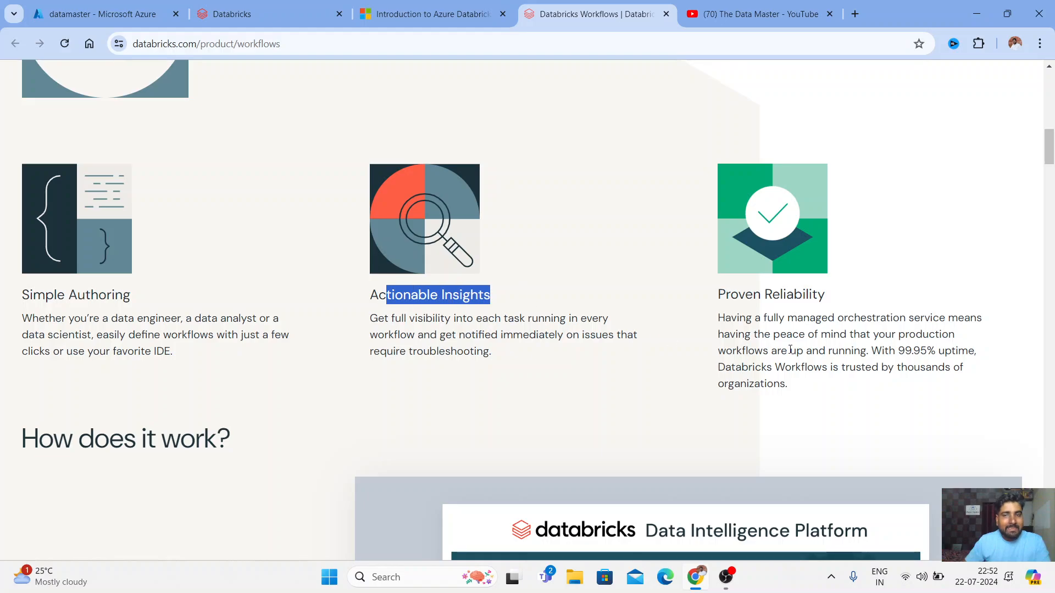
left_click_drag(724, 296, 890, 305)
Expand the FAQ answer to 'What is Databricks Workflows?' and scroll back up to the integrations
scroll(303, 373, "down", 6)
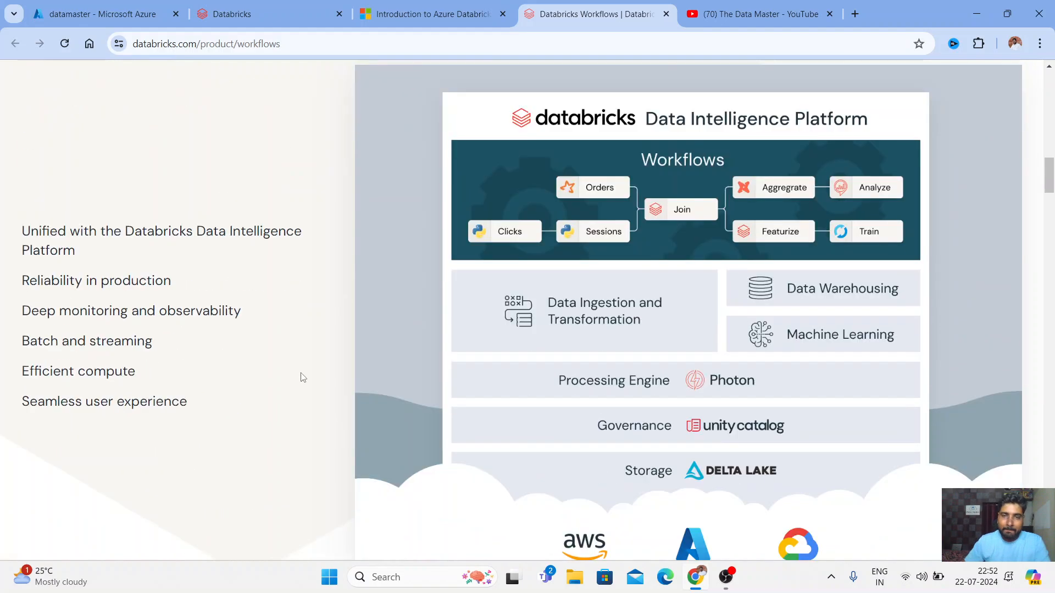
scroll(536, 313, "down", 20)
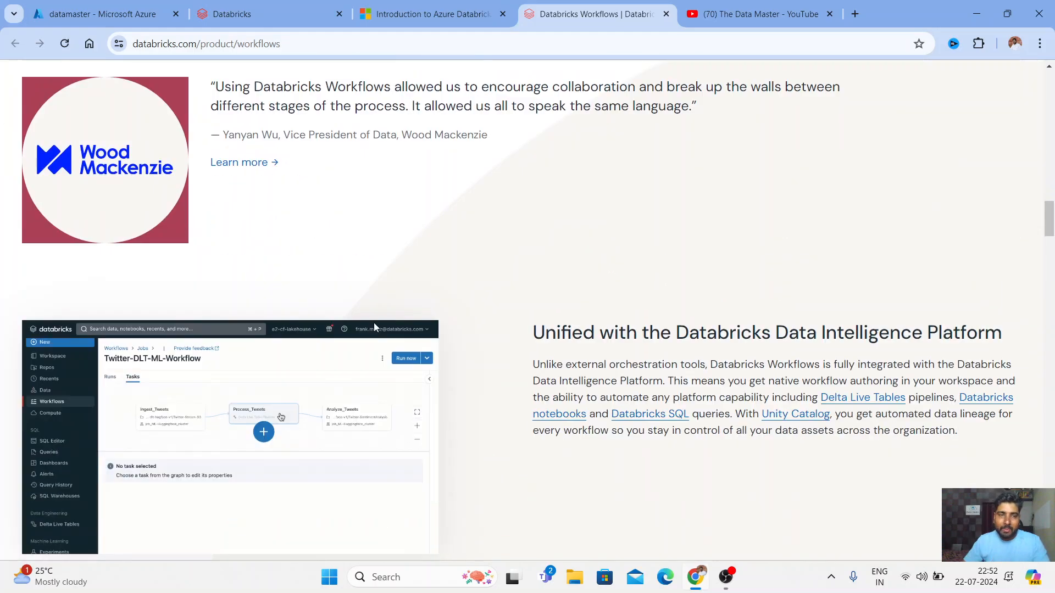
scroll(351, 337, "down", 20)
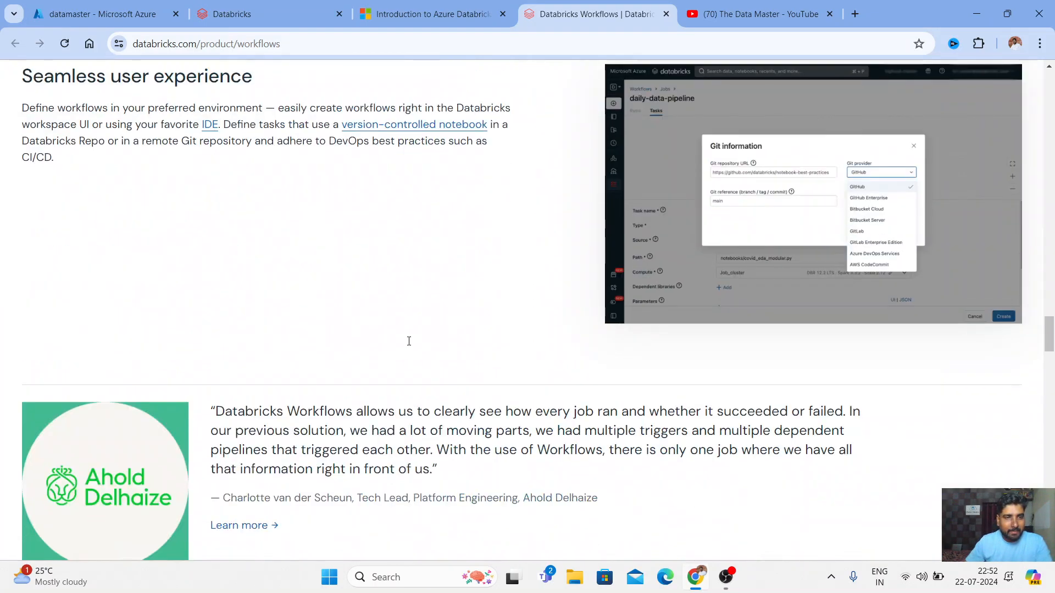
scroll(406, 344, "down", 8)
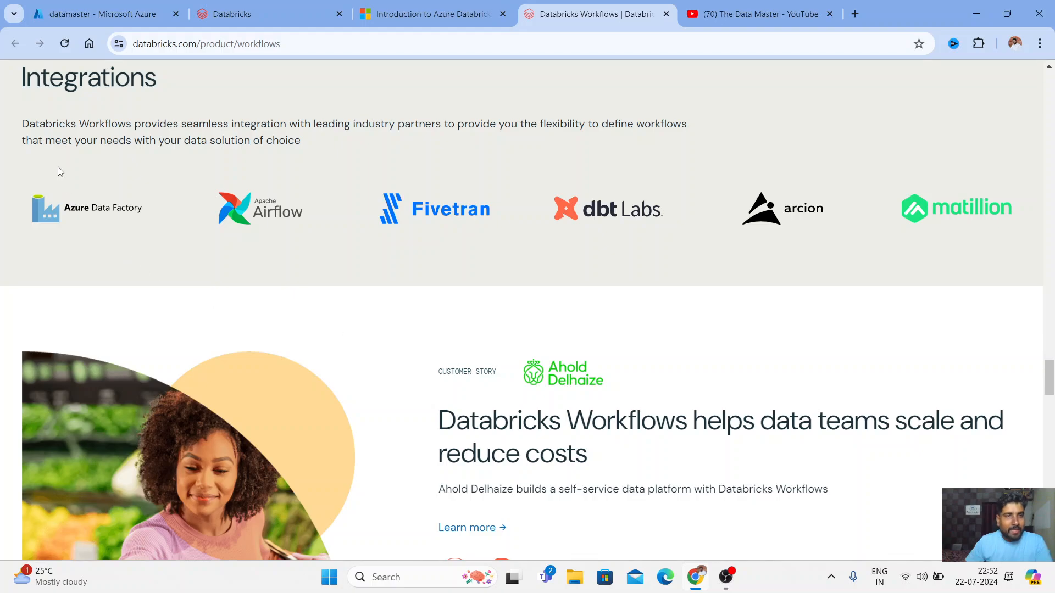
scroll(55, 495, "up", 4)
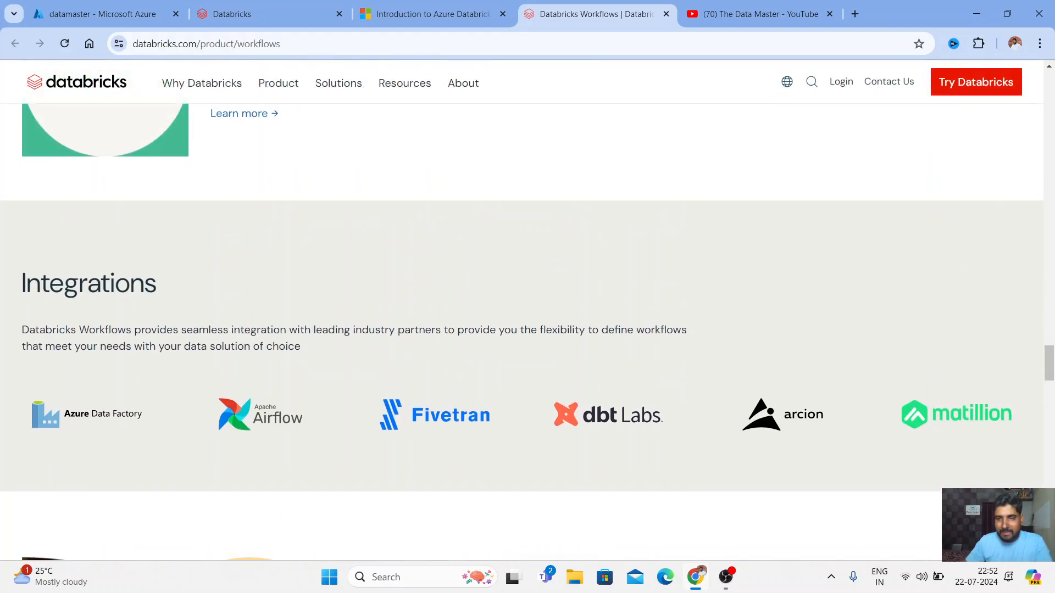
scroll(370, 287, "down", 20)
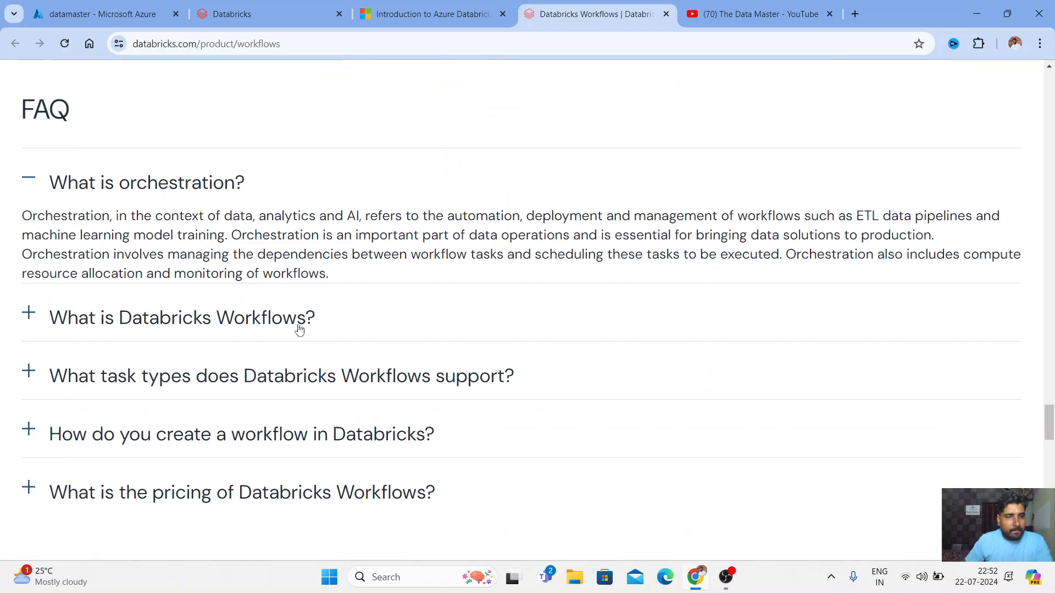
left_click(208, 155)
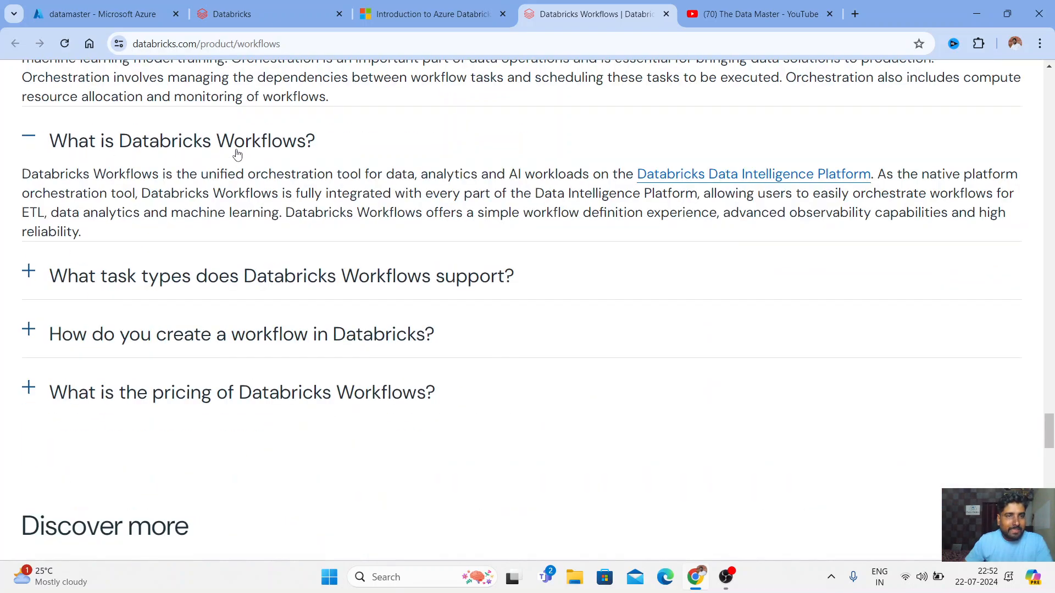
scroll(237, 153, "up", 4)
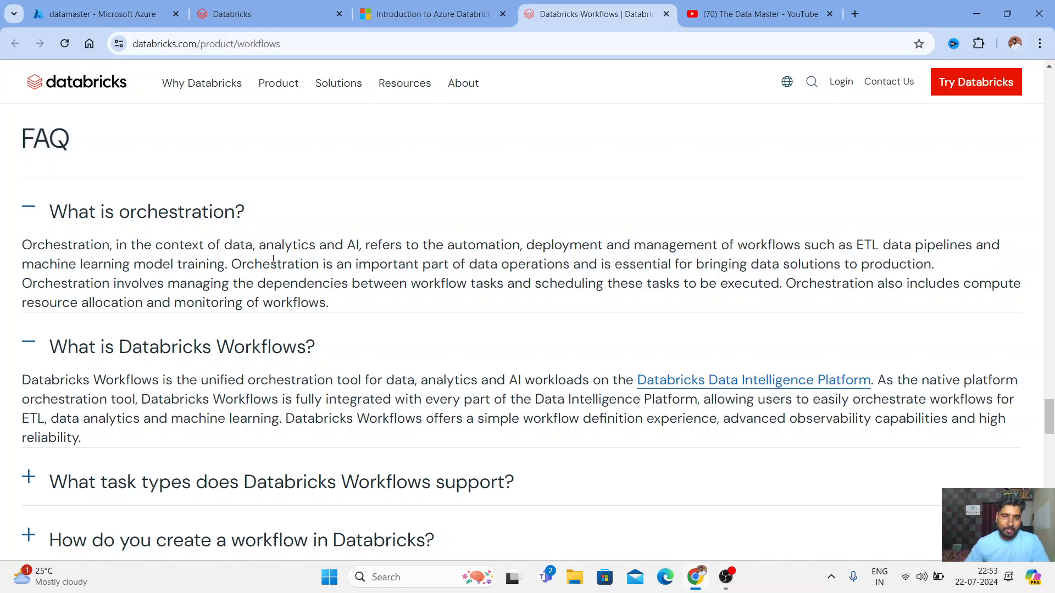
scroll(349, 134, "up", 10)
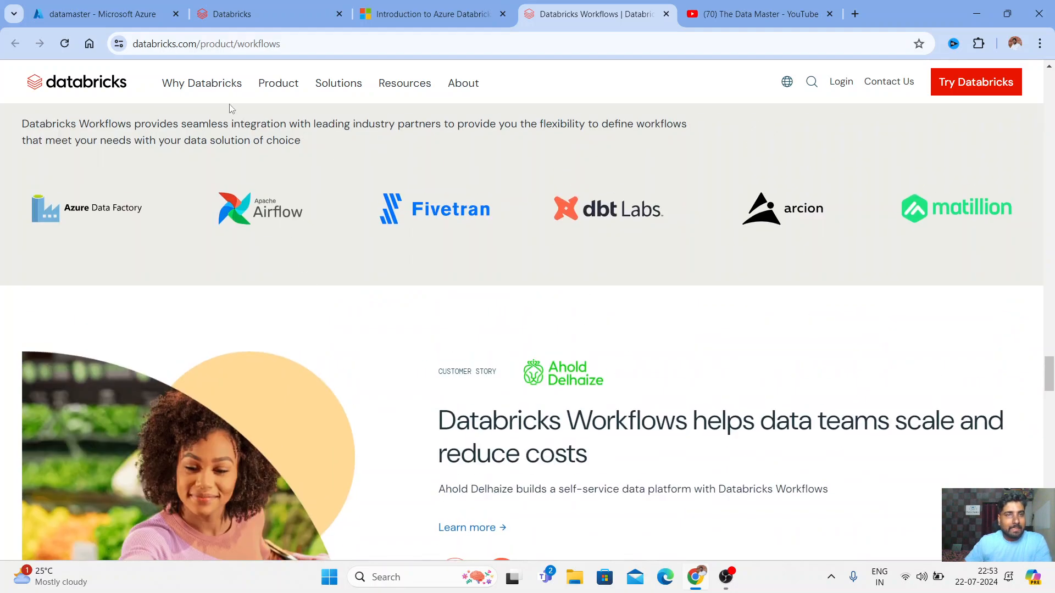
Switch to the Azure Databricks workspace home and expand the left sidebar menu
left_click(260, 17)
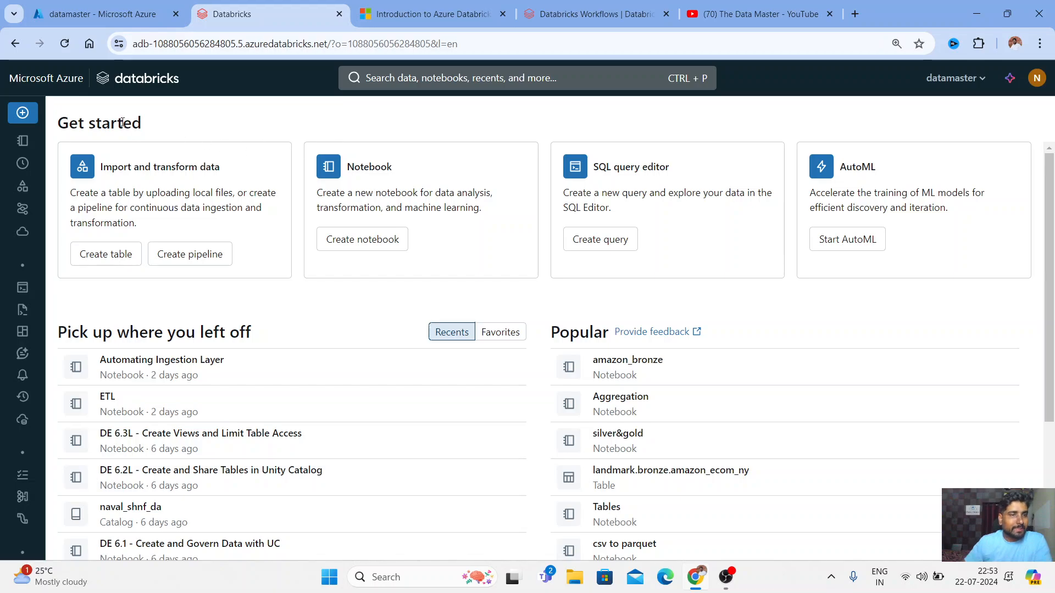
mouse_move(27, 110)
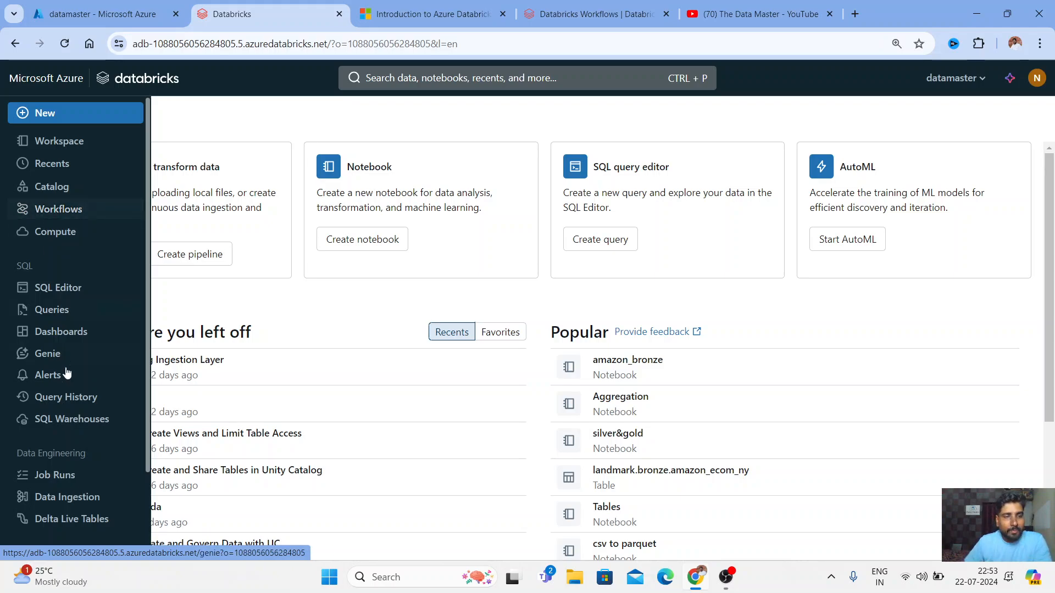
scroll(47, 403, "down", 2)
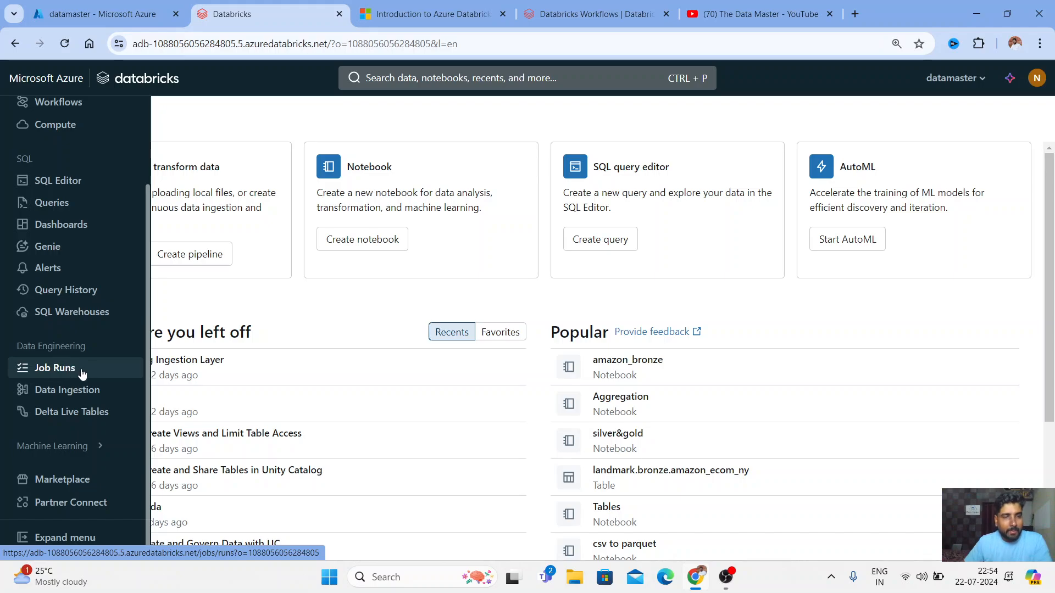
scroll(77, 366, "up", 2)
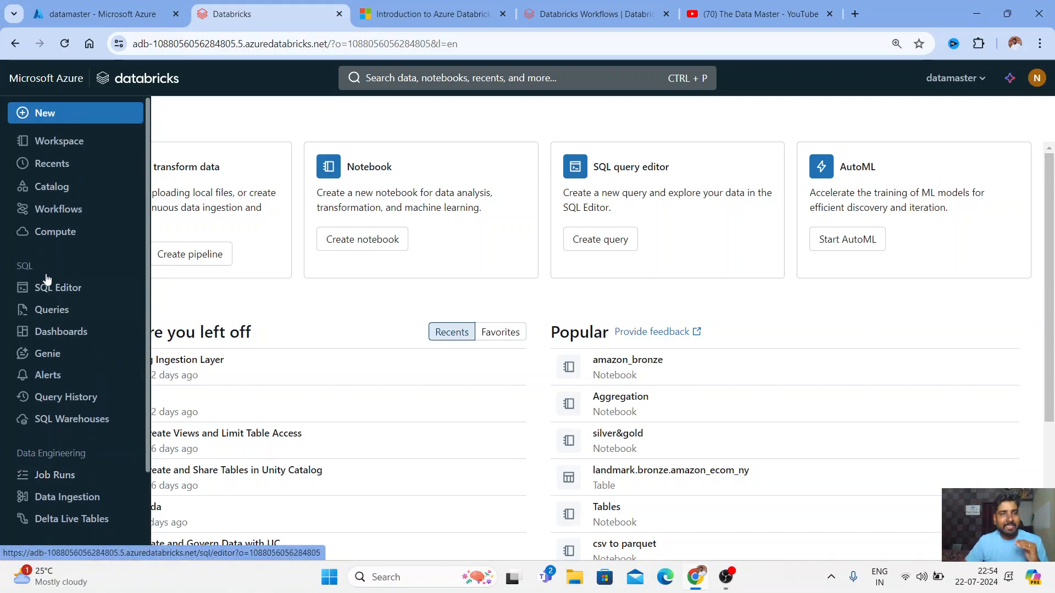
Open the Workflows jobs list and point out who created the amazon_ny job
left_click(67, 217)
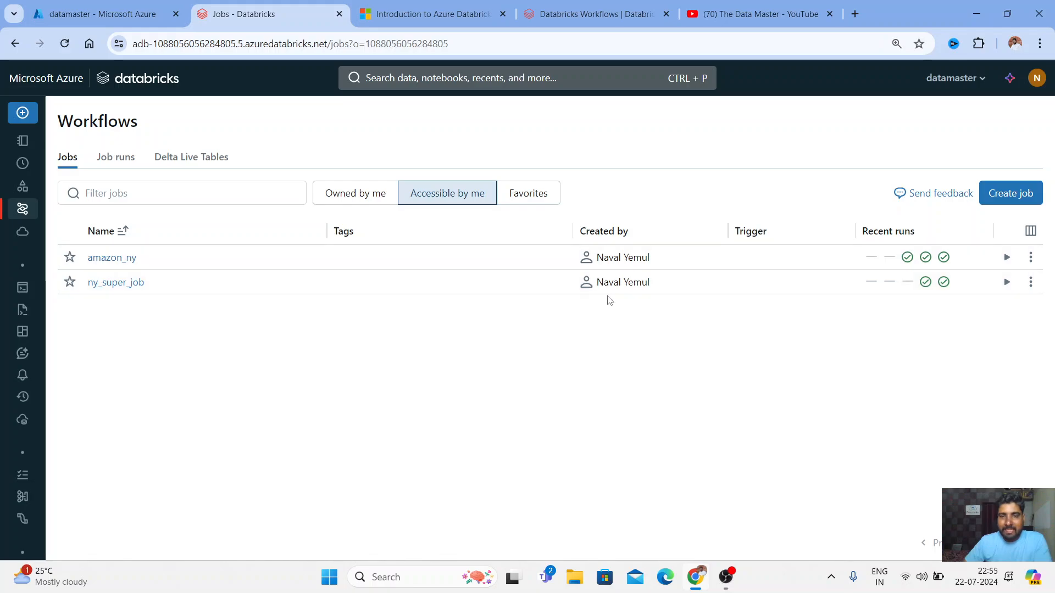
left_click_drag(597, 260, 651, 259)
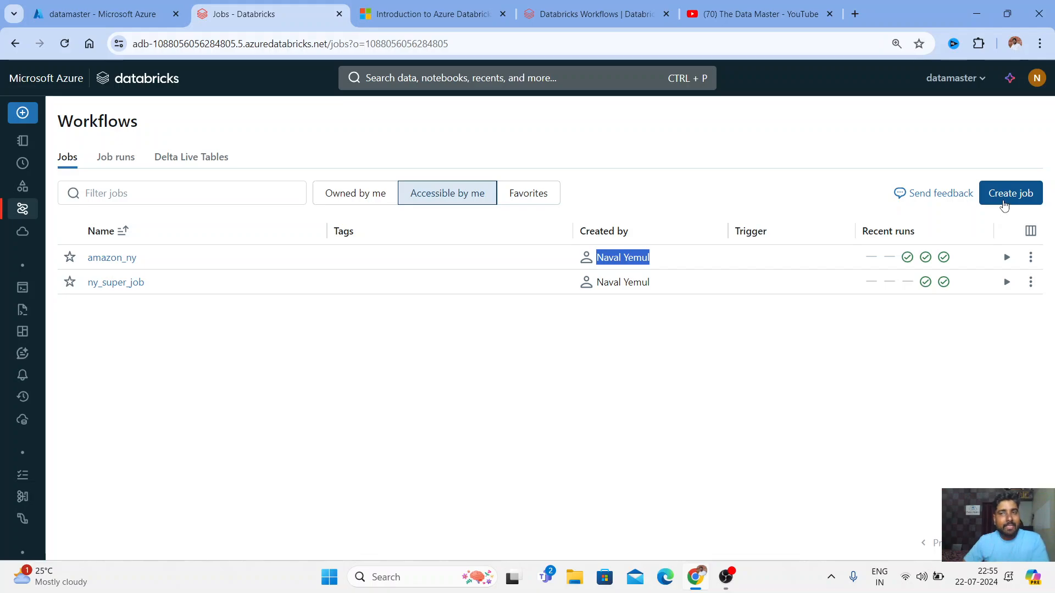
Create a new job from the Workflows Jobs page
left_click(1004, 206)
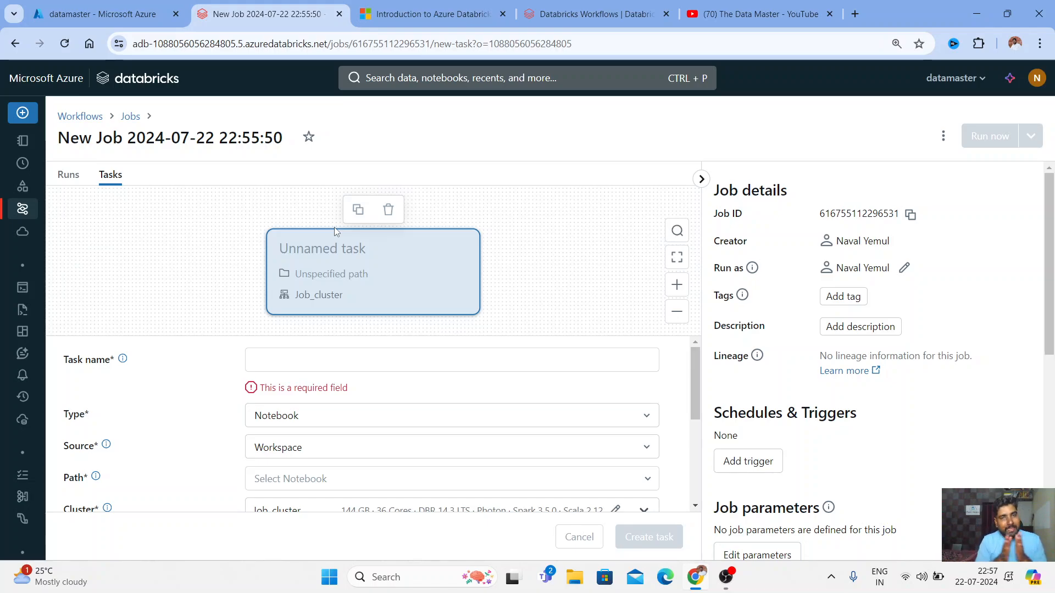
Switch to the Microsoft Learn Databricks Workflows article and highlight its title
left_click(428, 14)
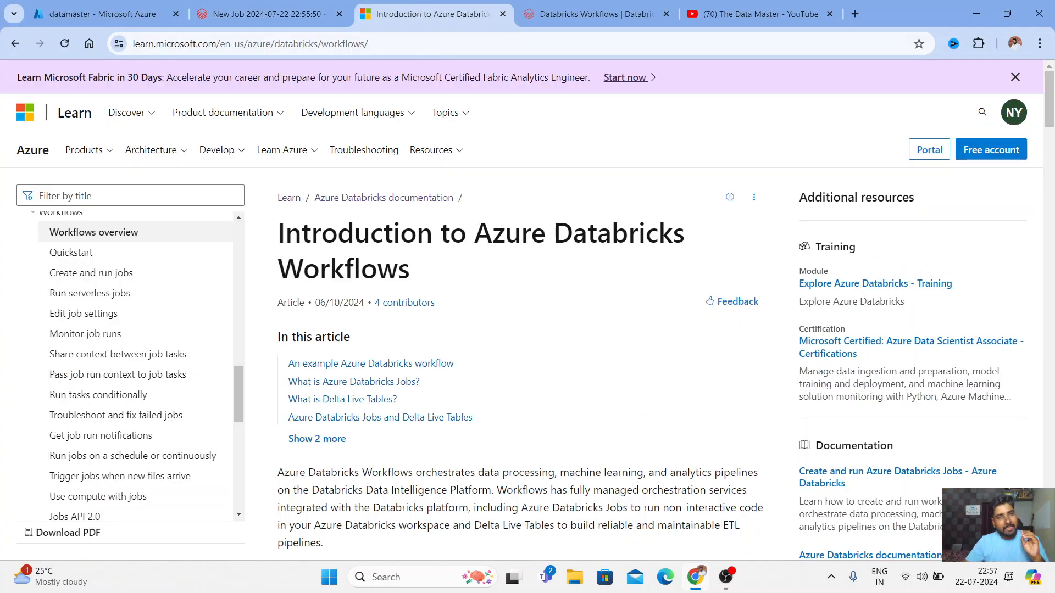
left_click_drag(285, 231, 616, 264)
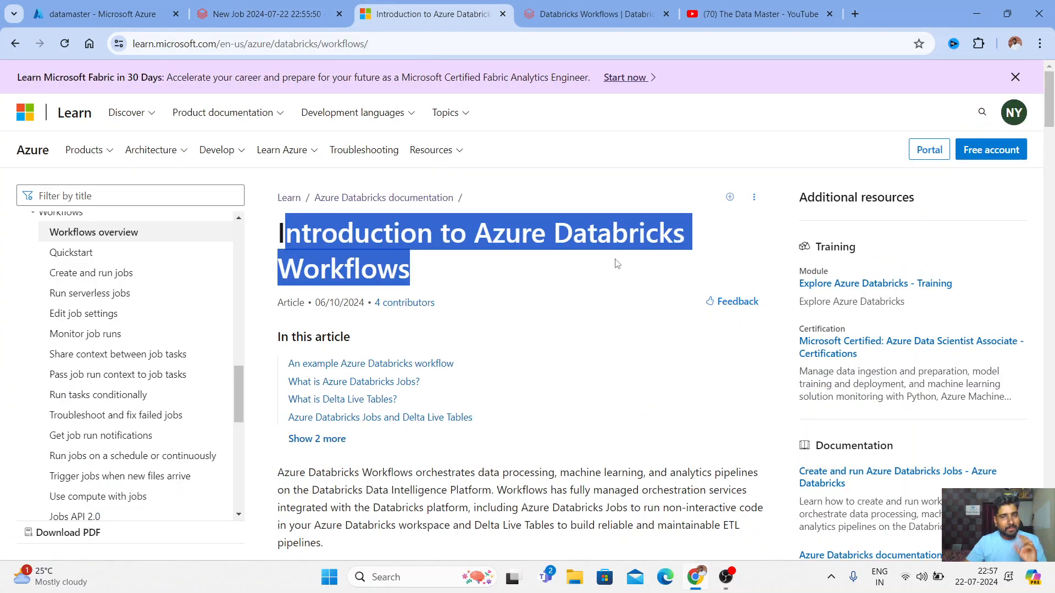
scroll(604, 219, "down", 15)
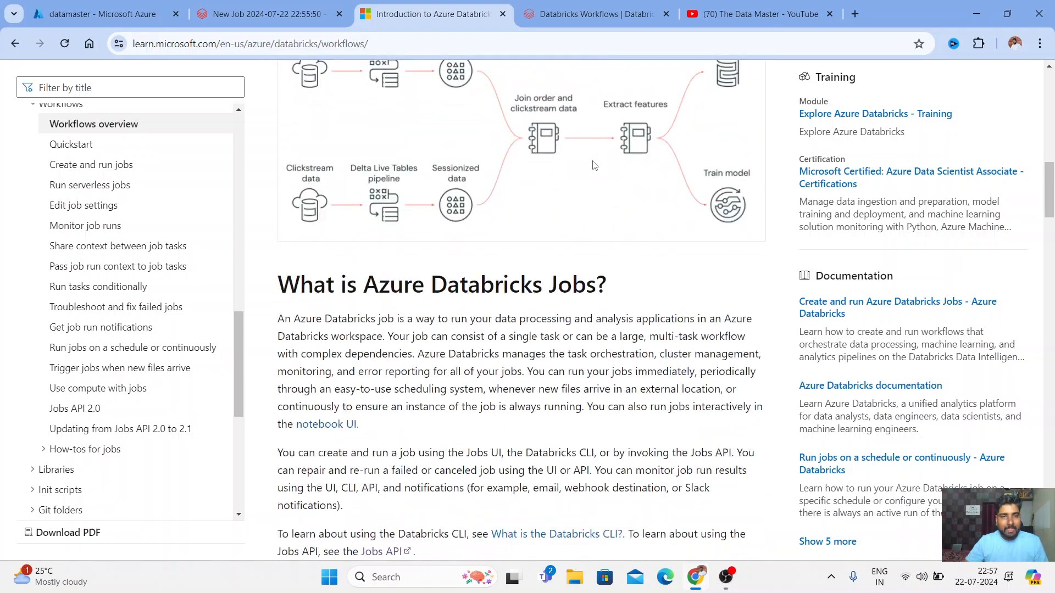
scroll(594, 165, "up", 4)
Read through the article, select its web address, and return to the Workflows product page
scroll(527, 340, "down", 4)
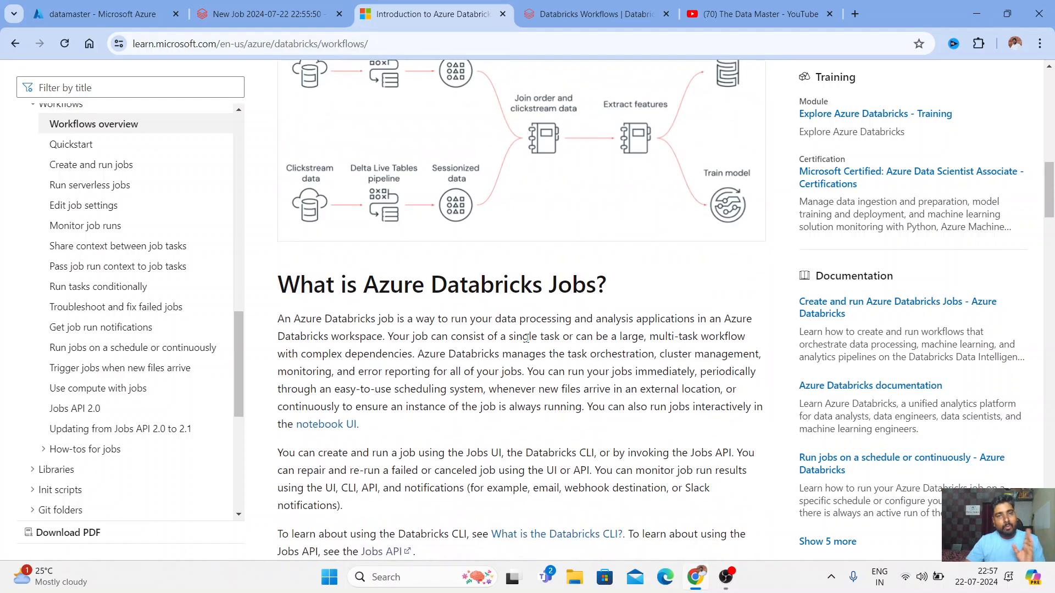
scroll(526, 339, "down", 3)
scroll(508, 254, "down", 6)
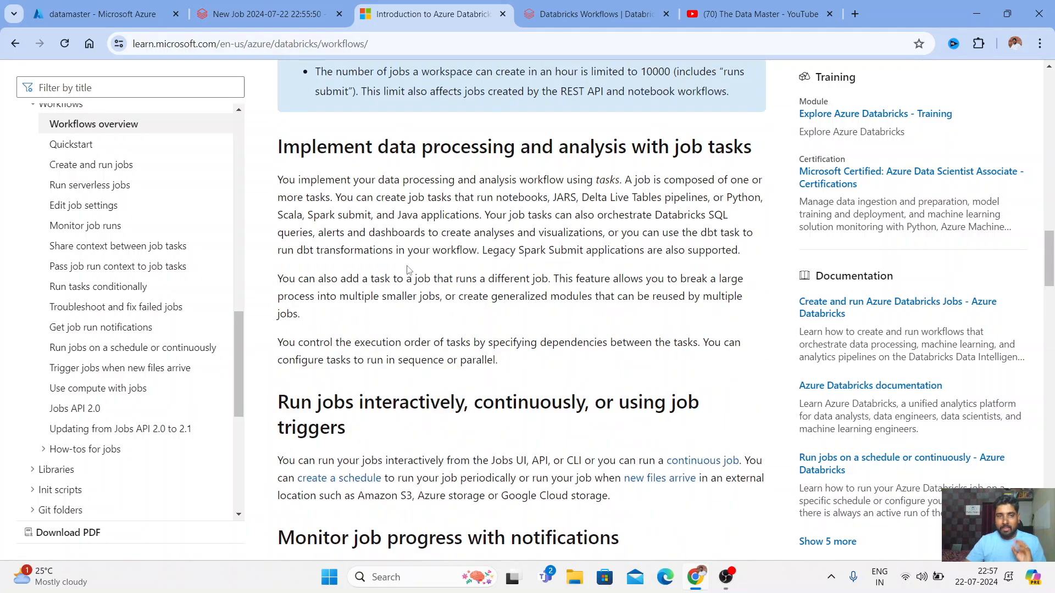
scroll(567, 326, "down", 2)
scroll(567, 326, "down", 4)
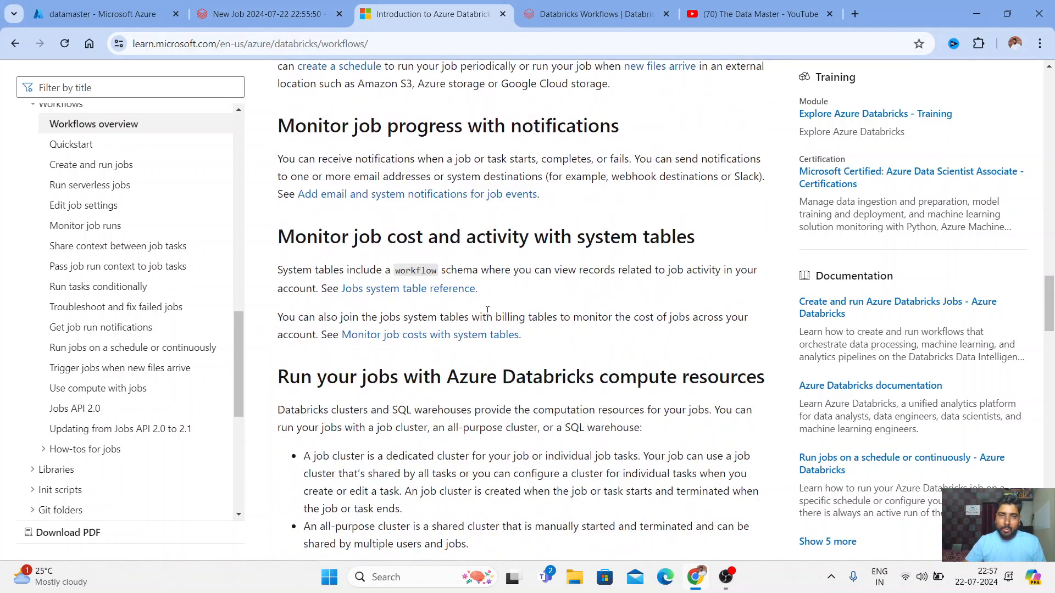
scroll(440, 280, "up", 20)
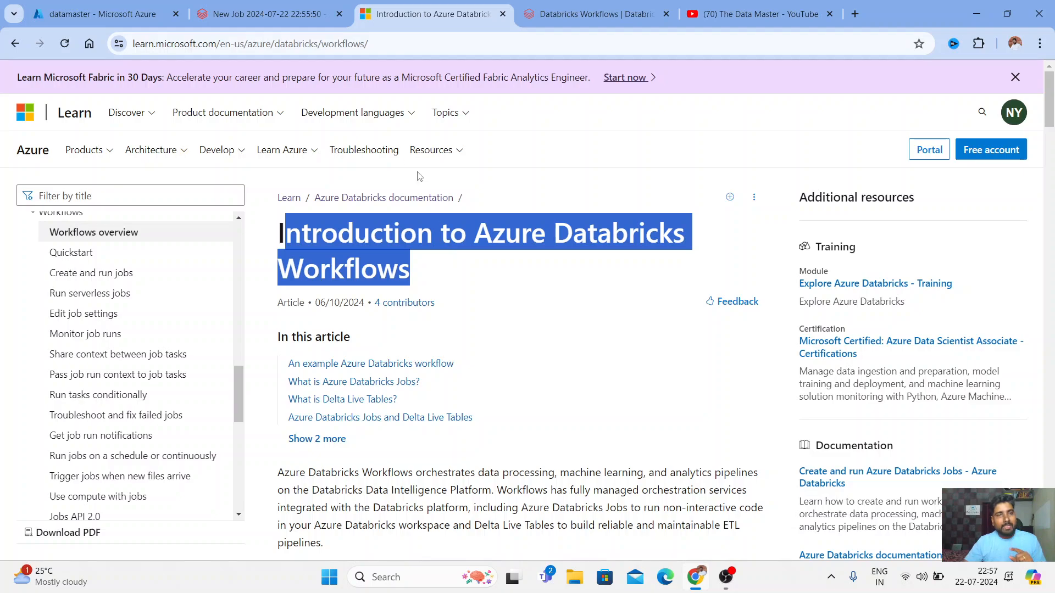
left_click(383, 43)
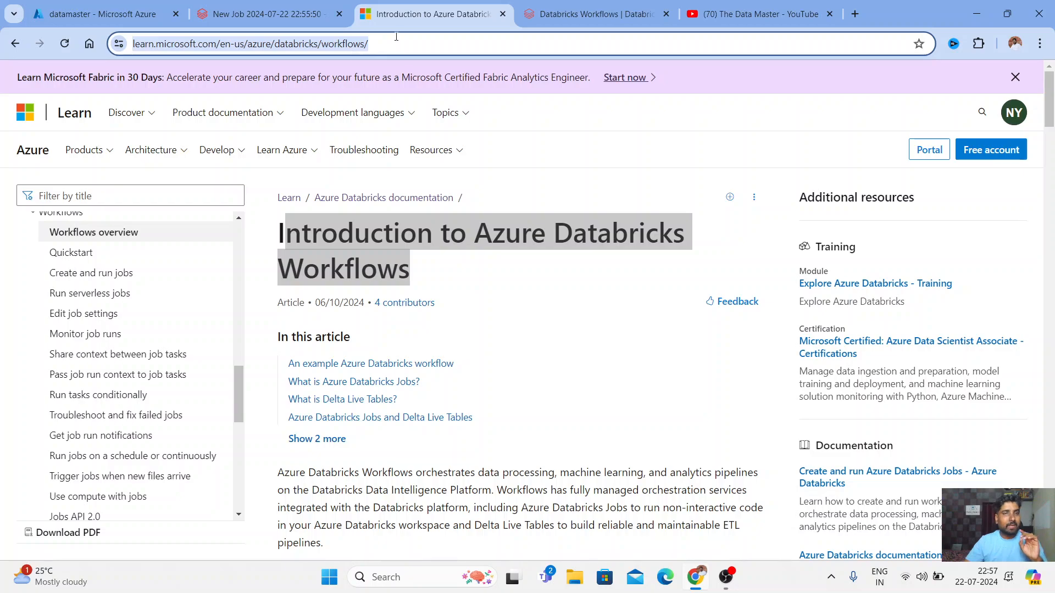
left_click(573, 15)
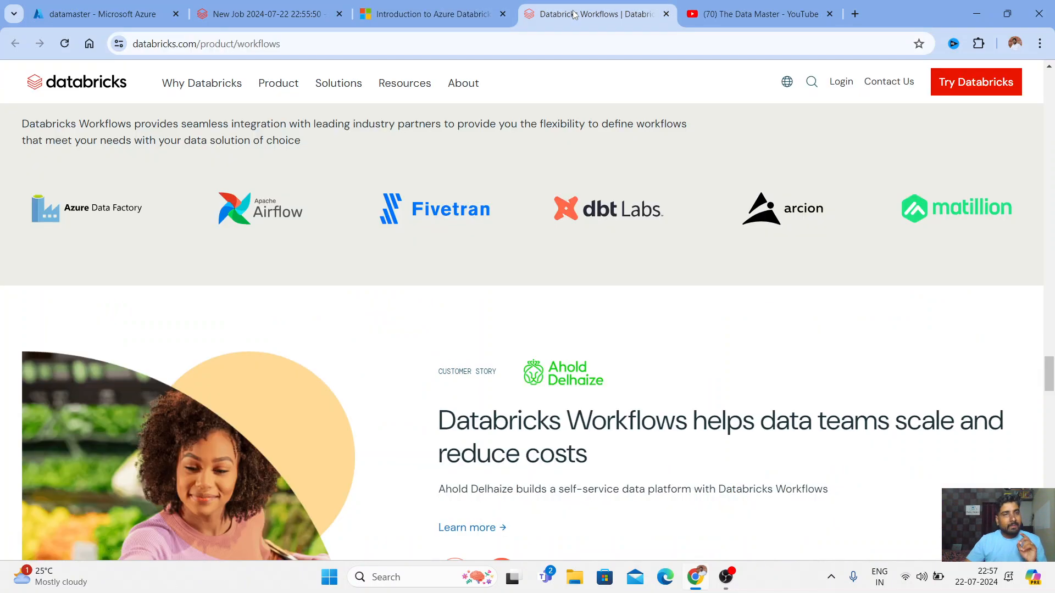
Return to the new job and name its notebook task 'ingestion_layer'
left_click(269, 13)
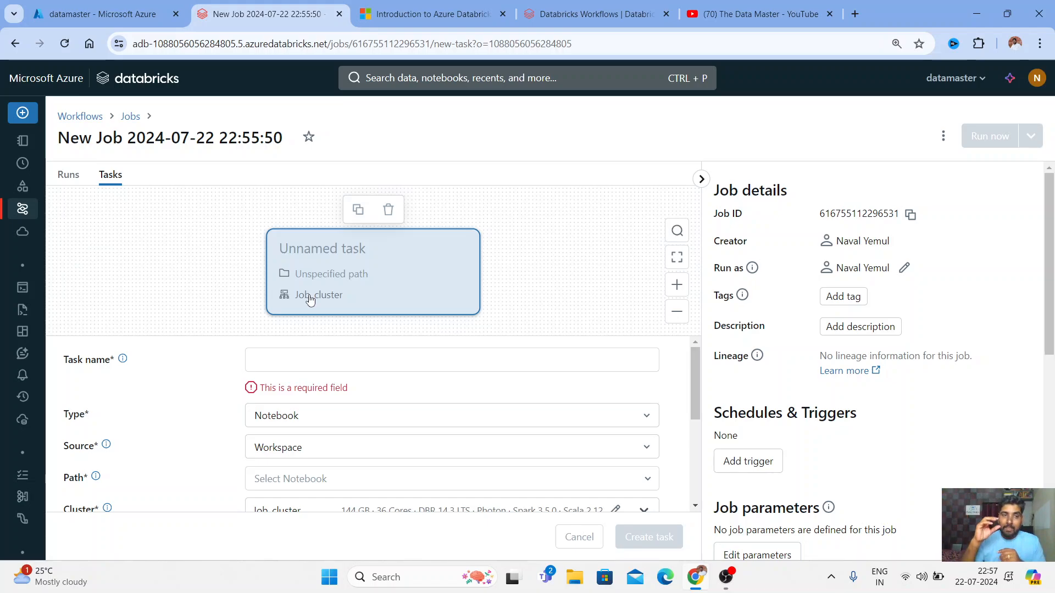
left_click(82, 360)
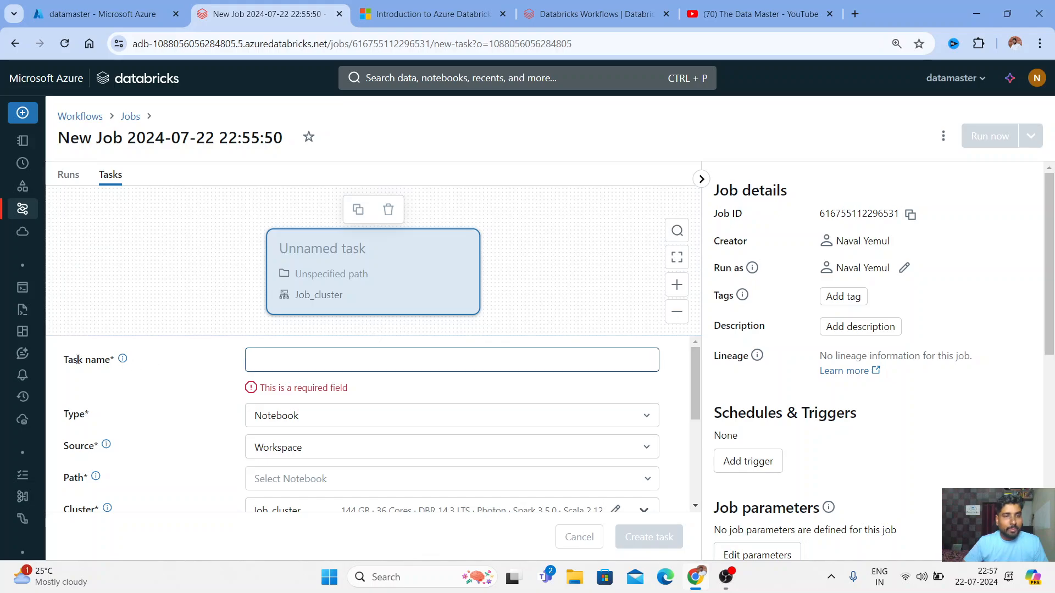
left_click_drag(73, 360, 197, 421)
left_click(285, 360)
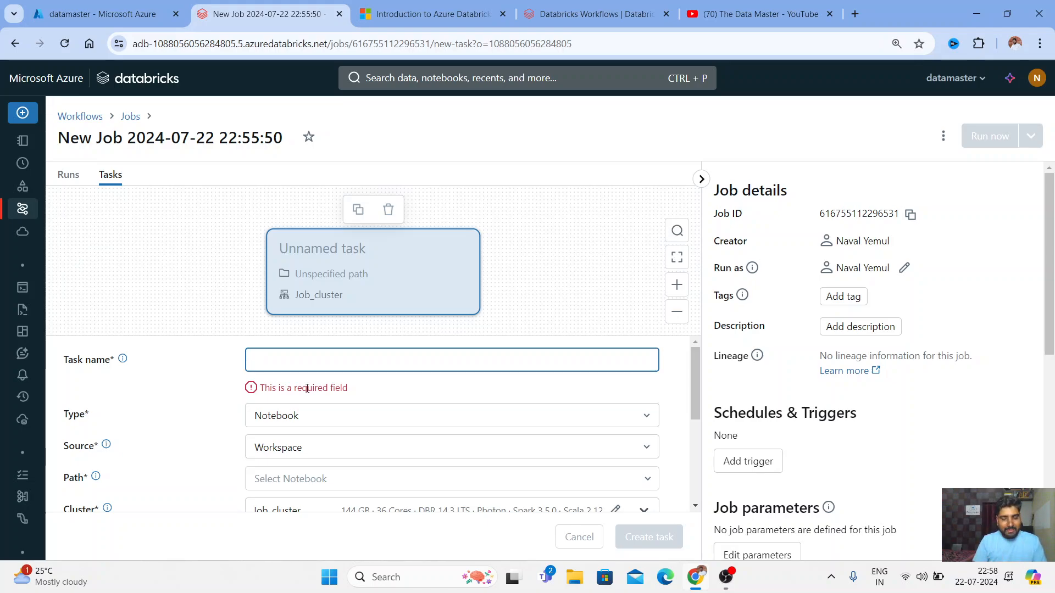
type("ingest")
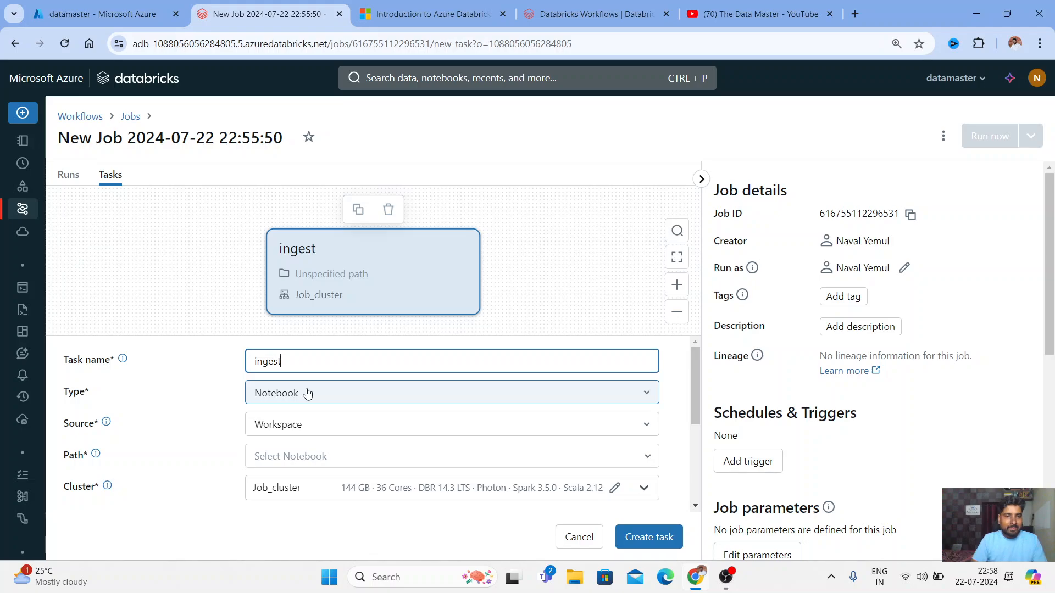
type("ion")
type("(")
key("BackSpace")
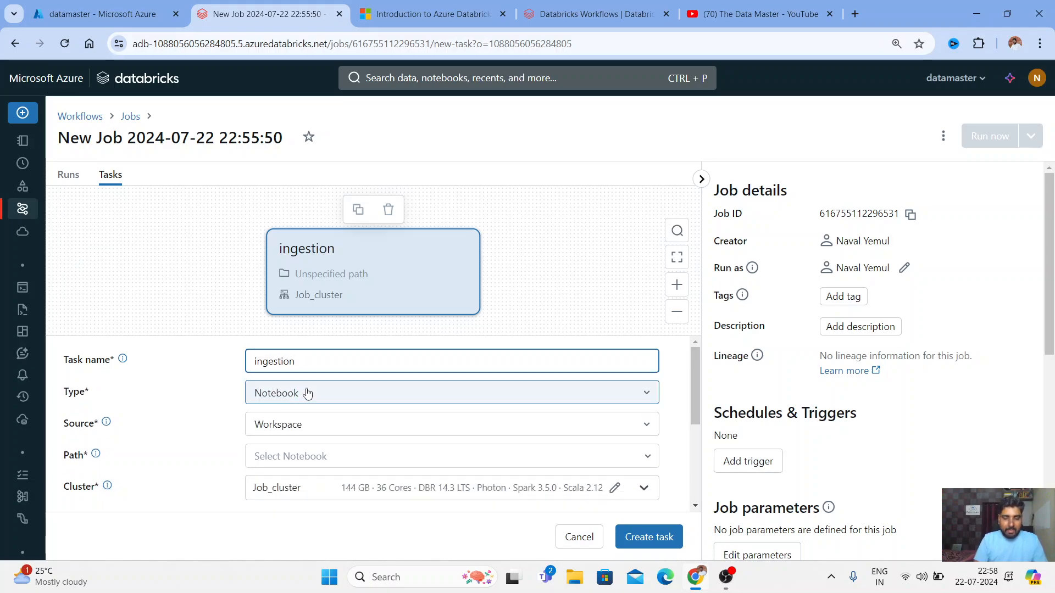
type("_layer")
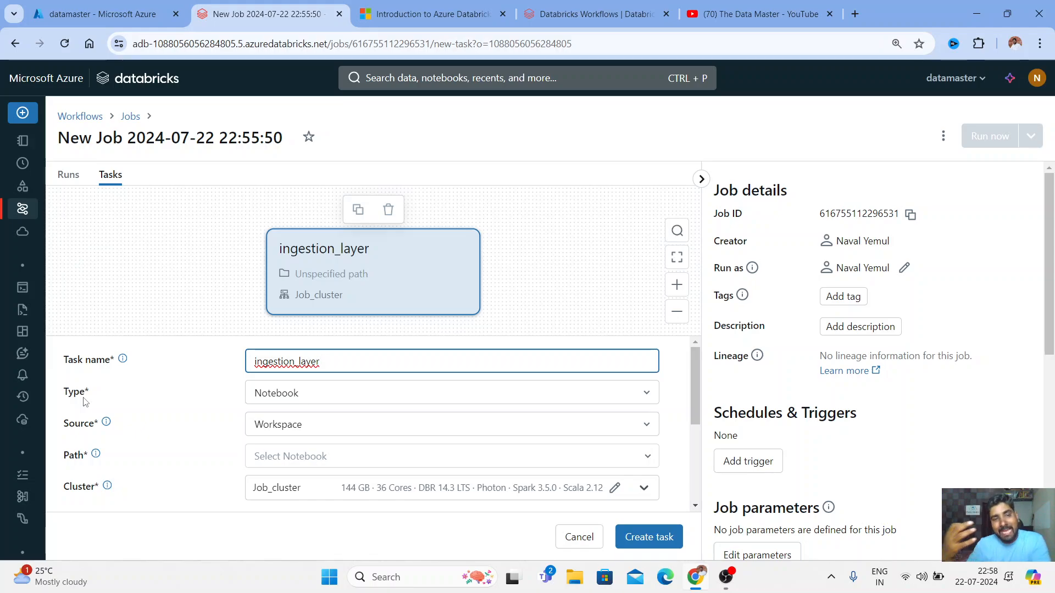
left_click(643, 394)
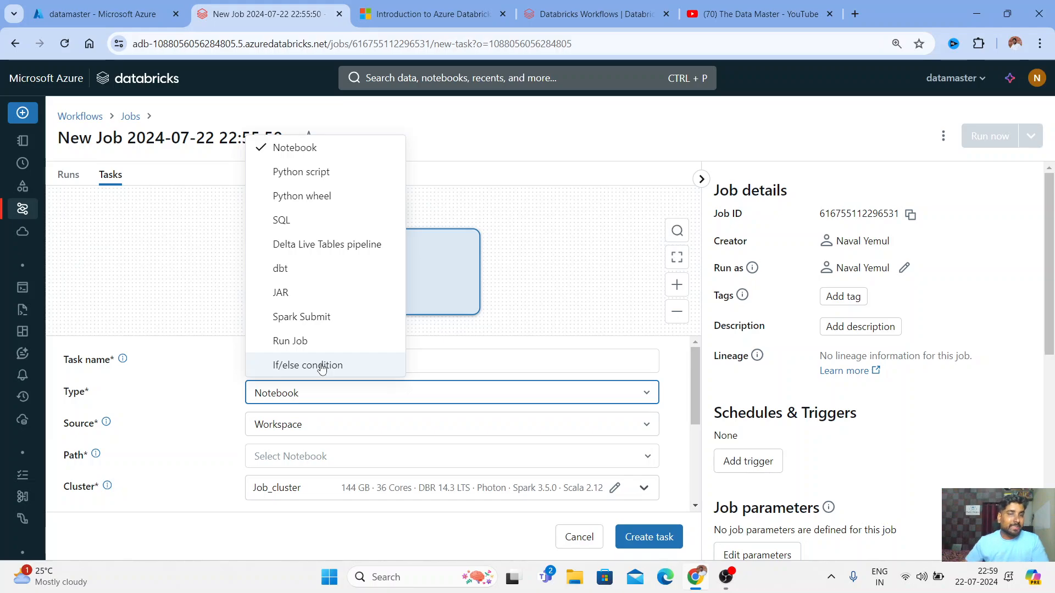
left_click(282, 146)
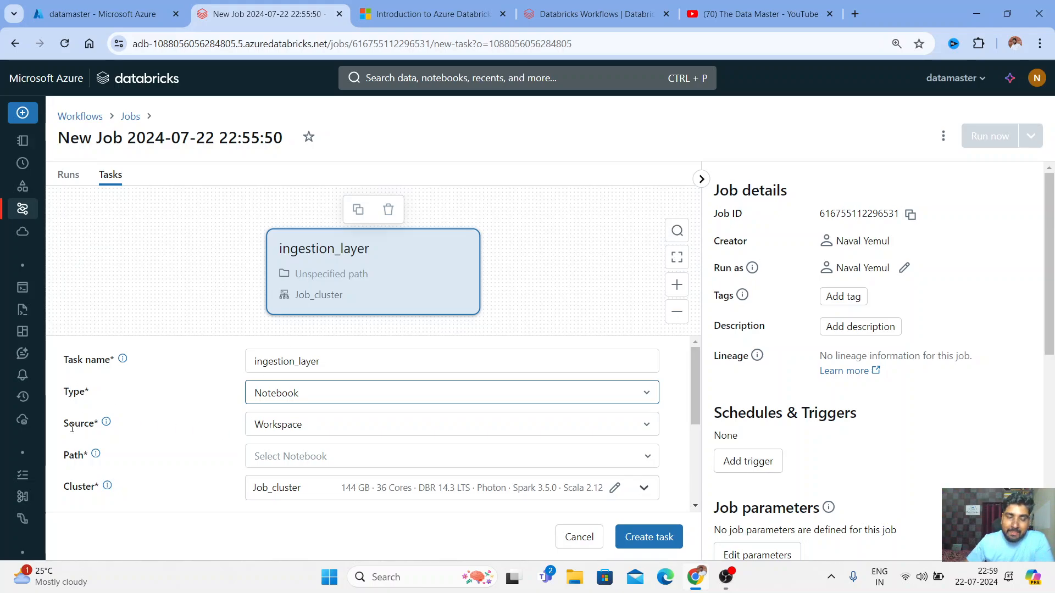
left_click_drag(72, 428, 100, 428)
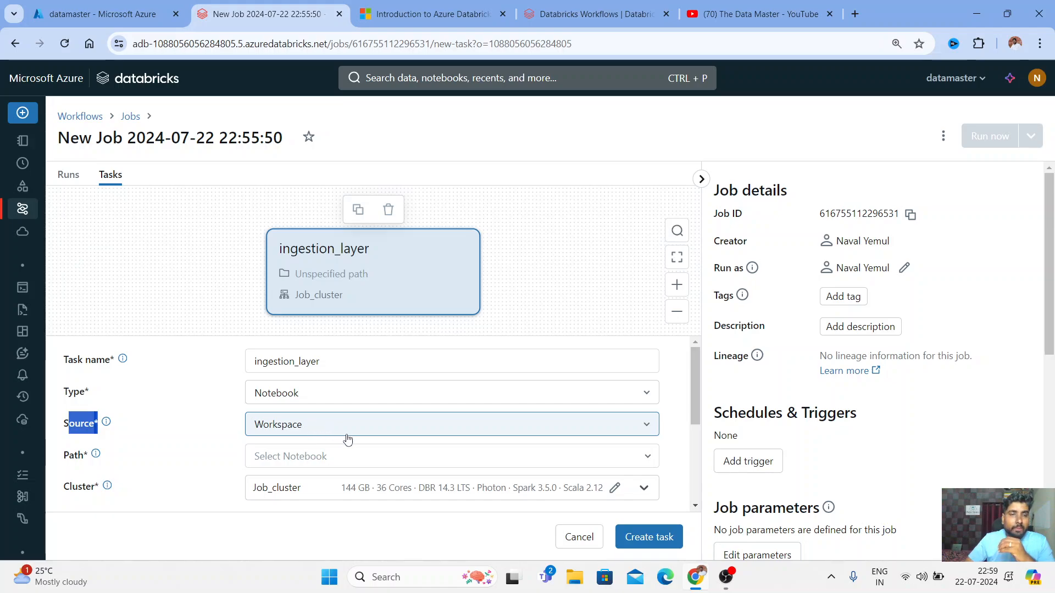
left_click(624, 431)
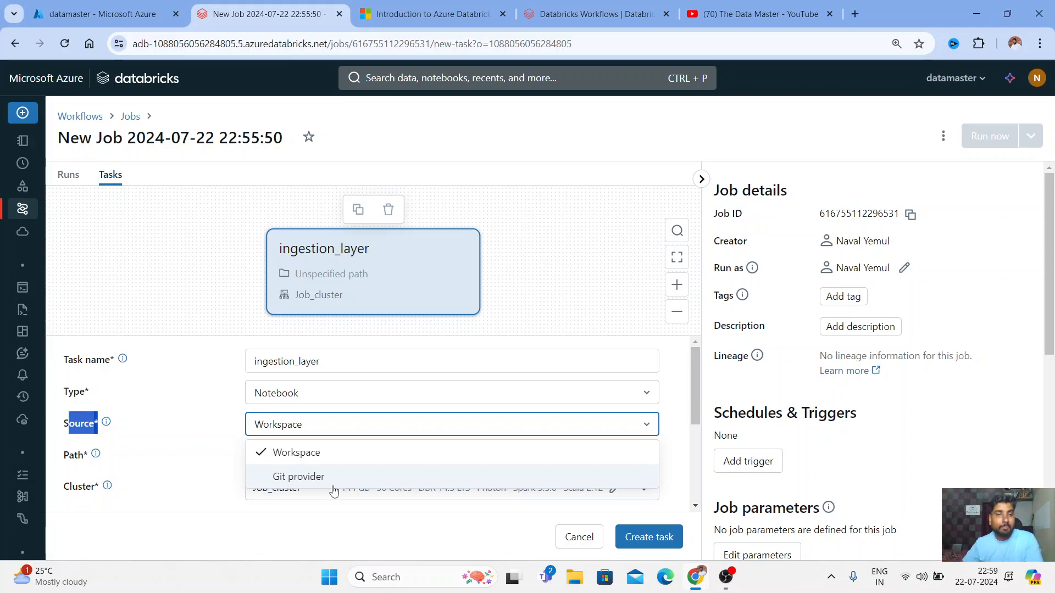
left_click(297, 460)
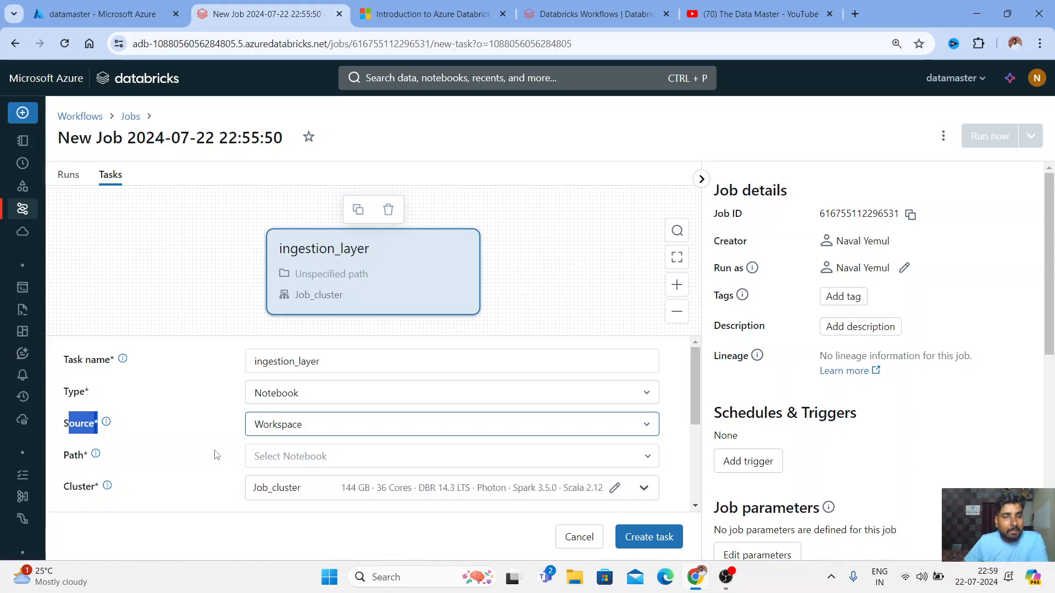
left_click_drag(690, 385, 697, 417)
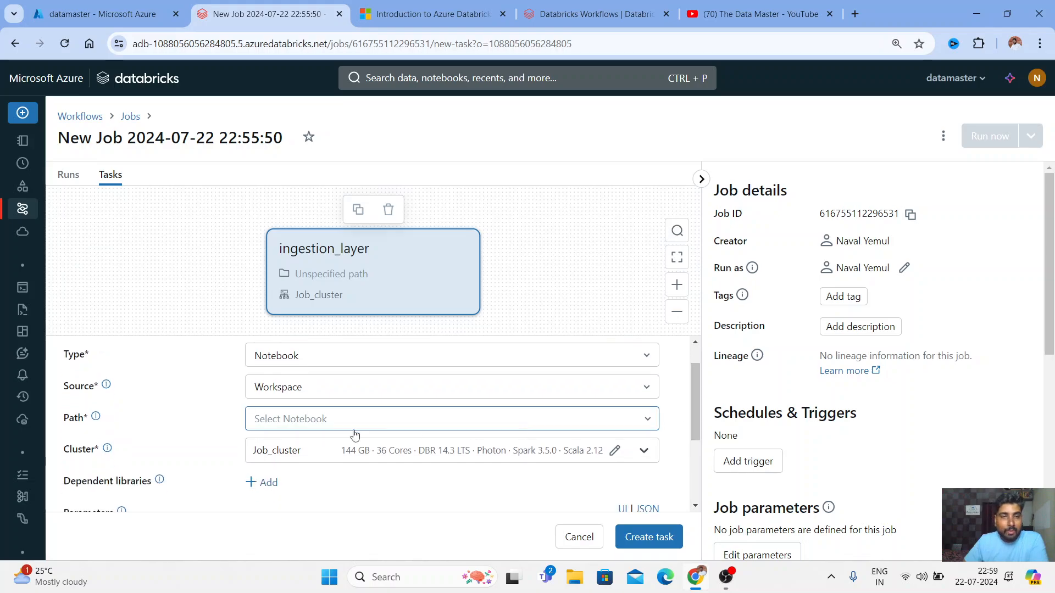
Set the task's notebook path to New/YouTube/Automating Ingestion Layer
left_click(647, 425)
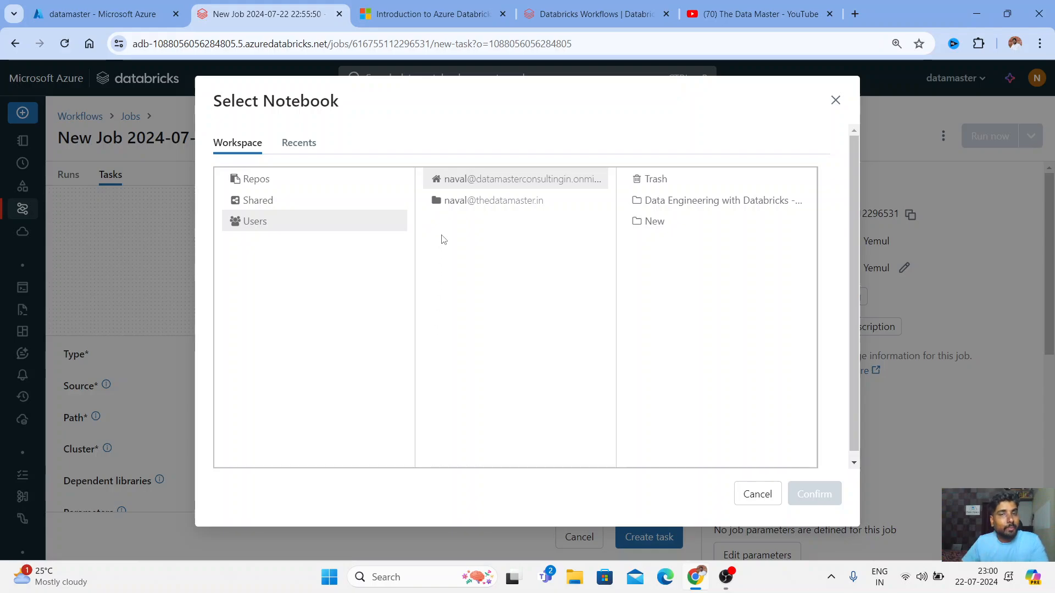
left_click(661, 230)
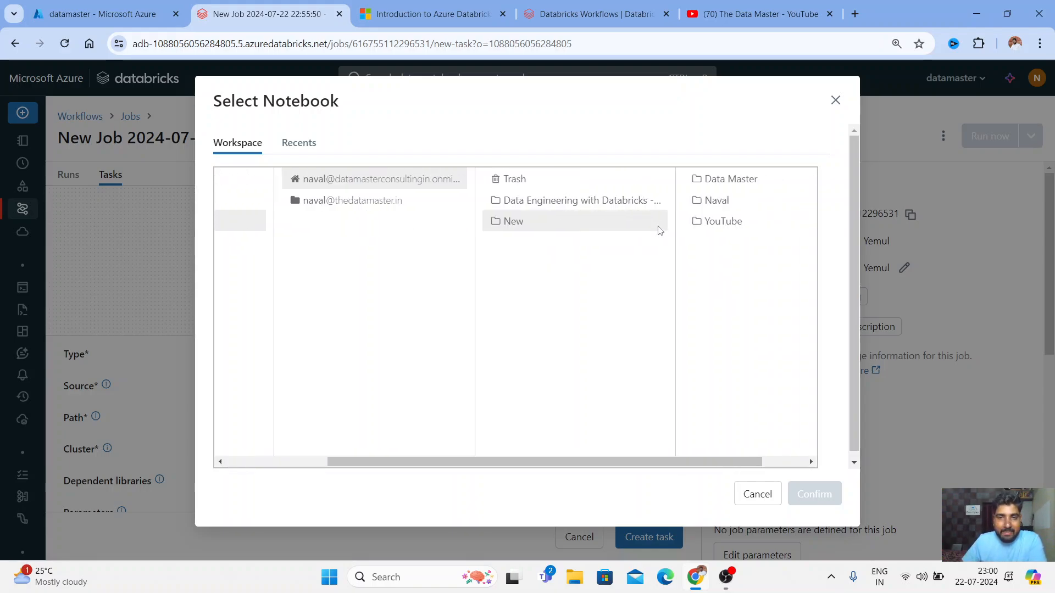
left_click(714, 222)
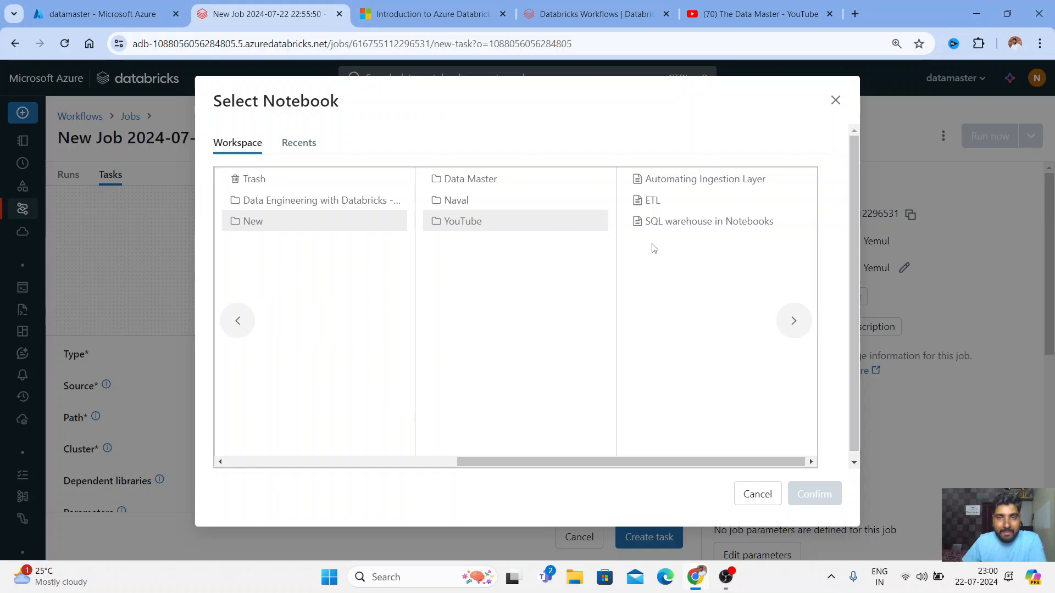
left_click(687, 186)
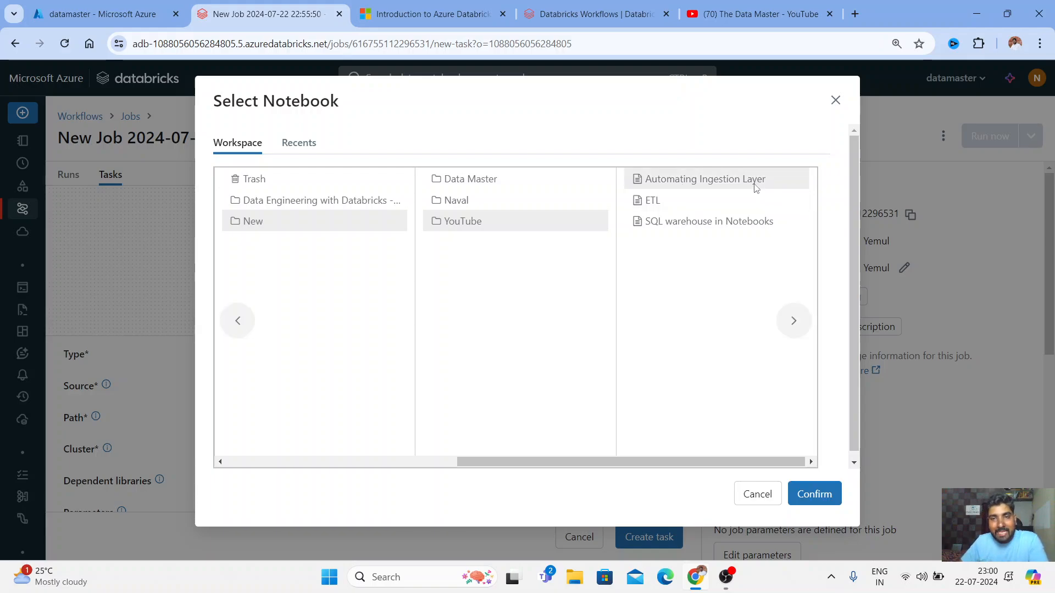
left_click(814, 493)
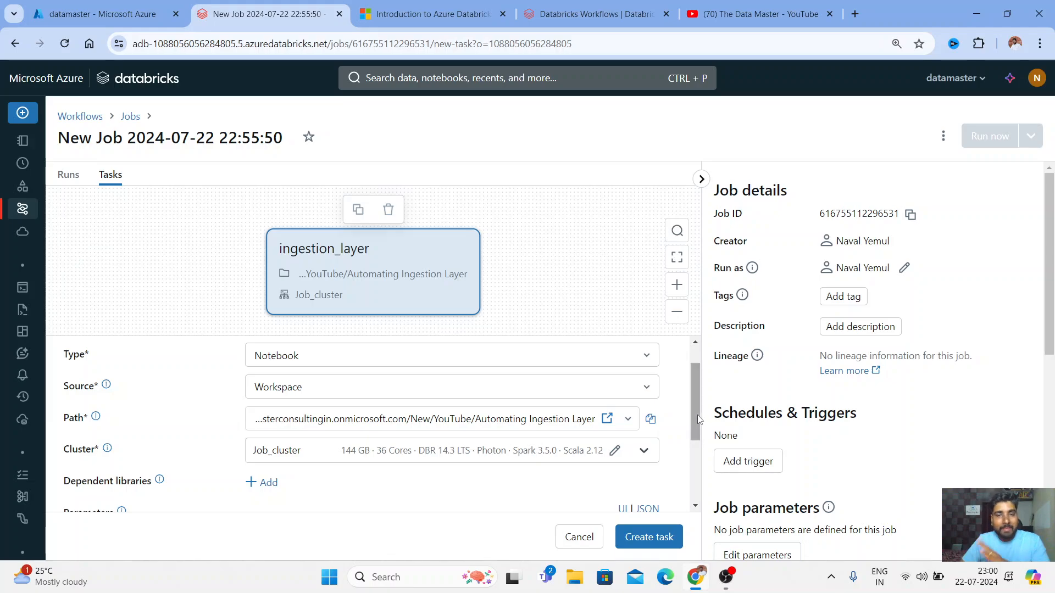
List the job and all-purpose clusters available for the ingestion_layer task
left_click_drag(697, 414, 699, 438)
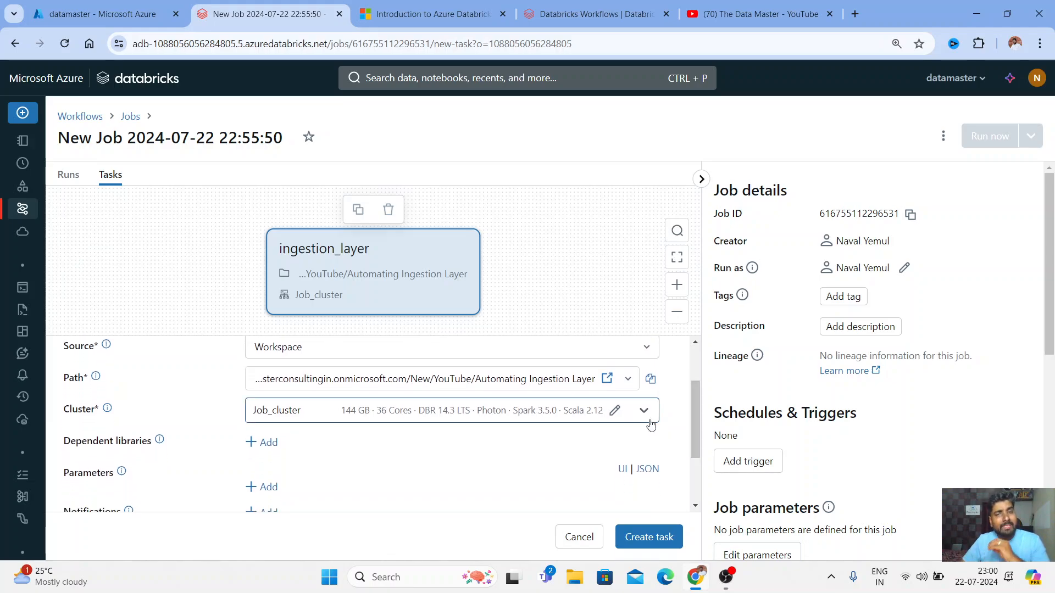
left_click(644, 412)
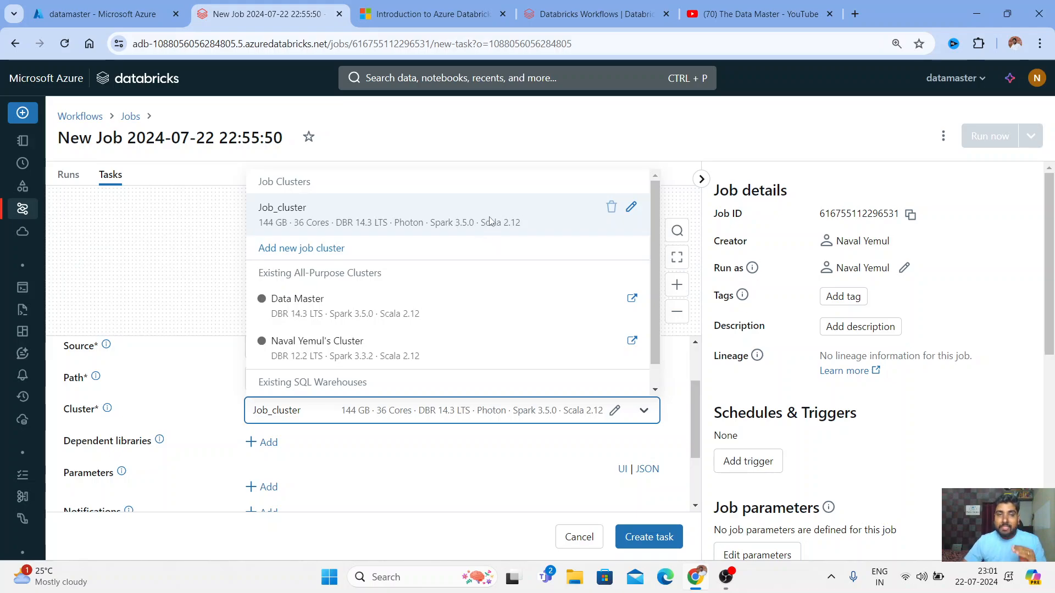
Make Job_cluster a single-node, single-user cluster on runtime 14.3 LTS
left_click(631, 209)
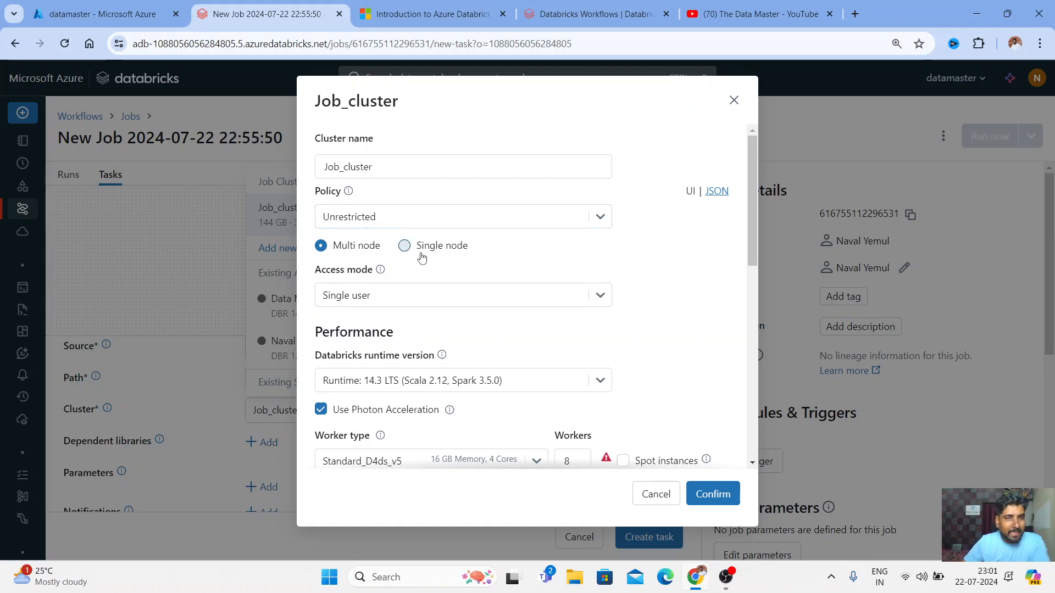
left_click(421, 253)
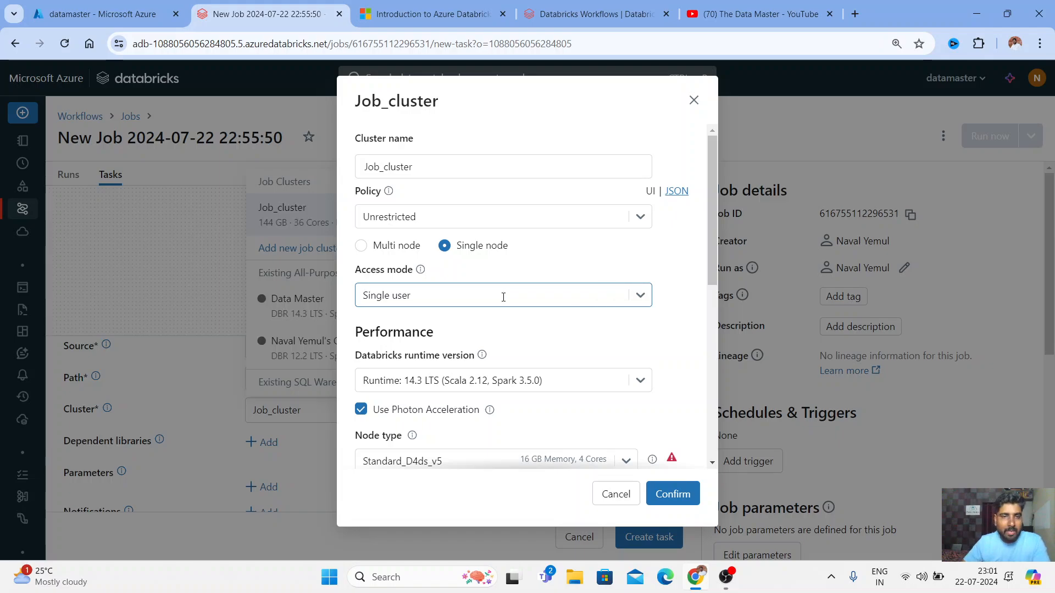
left_click(640, 297)
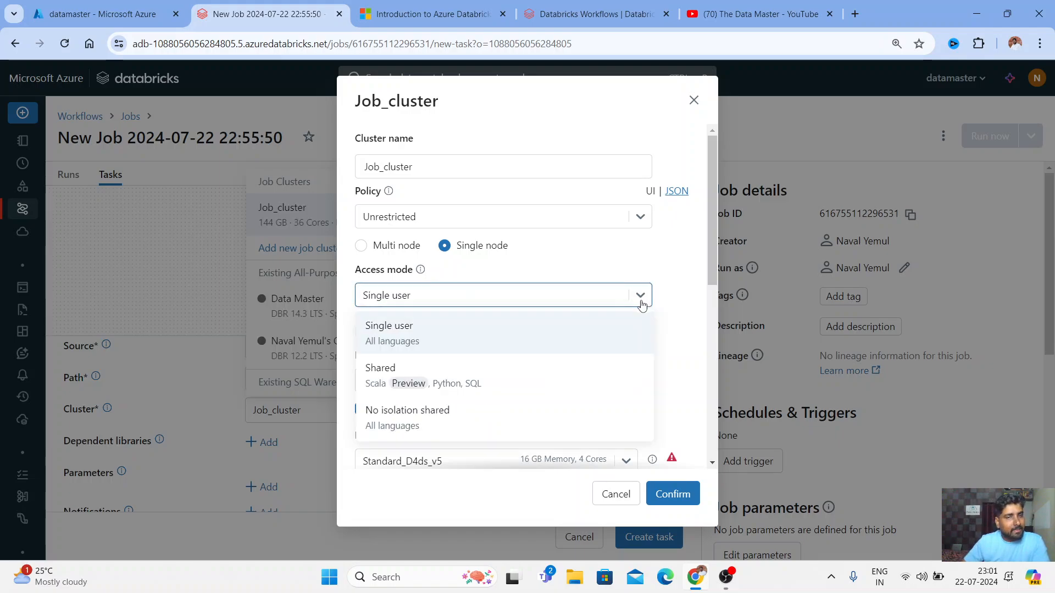
left_click(399, 342)
scroll(620, 313, "down", 4)
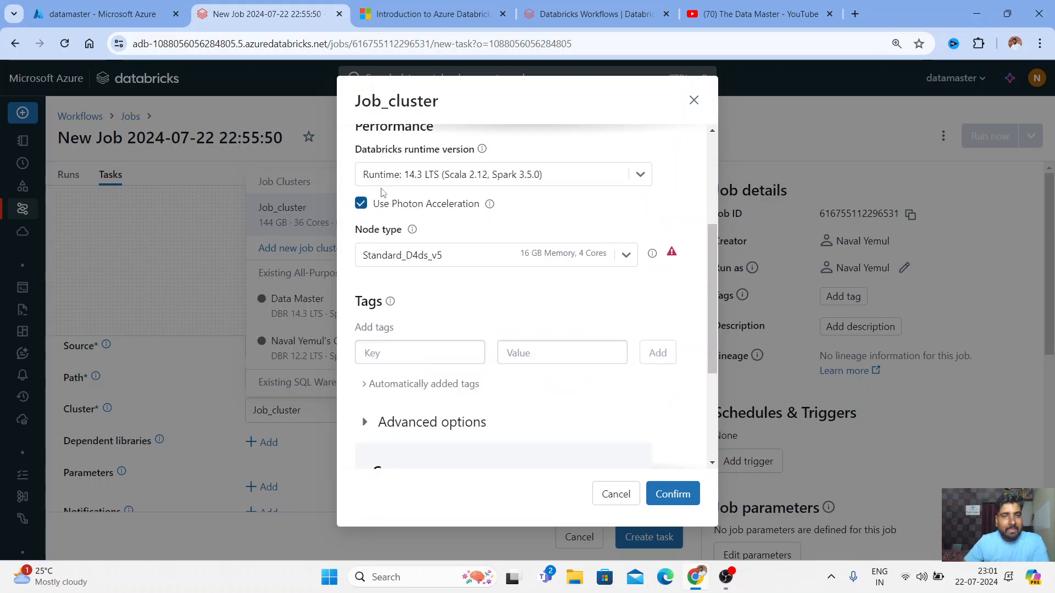
left_click(640, 174)
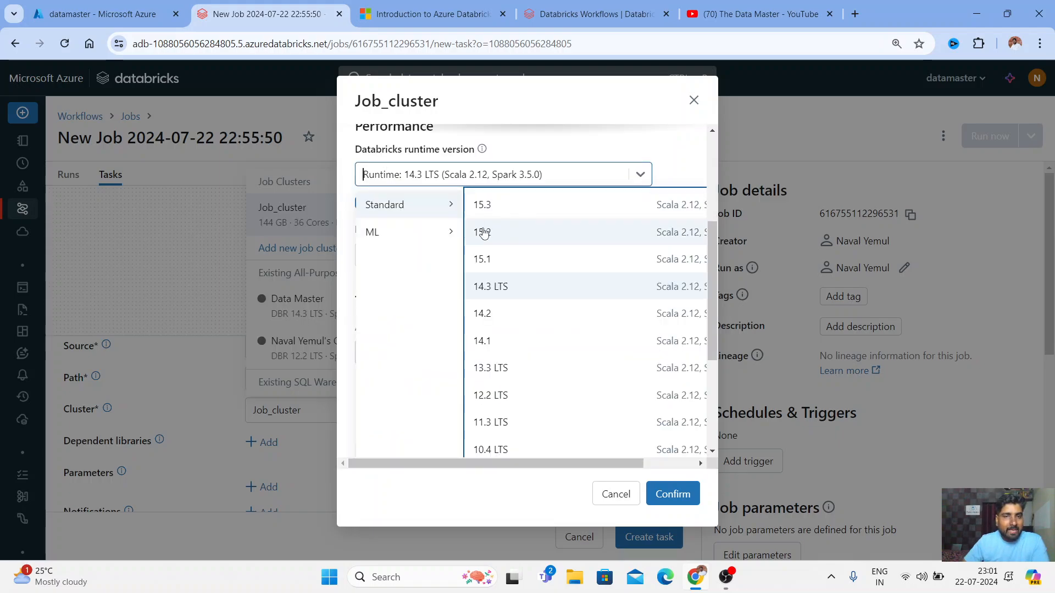
left_click(483, 295)
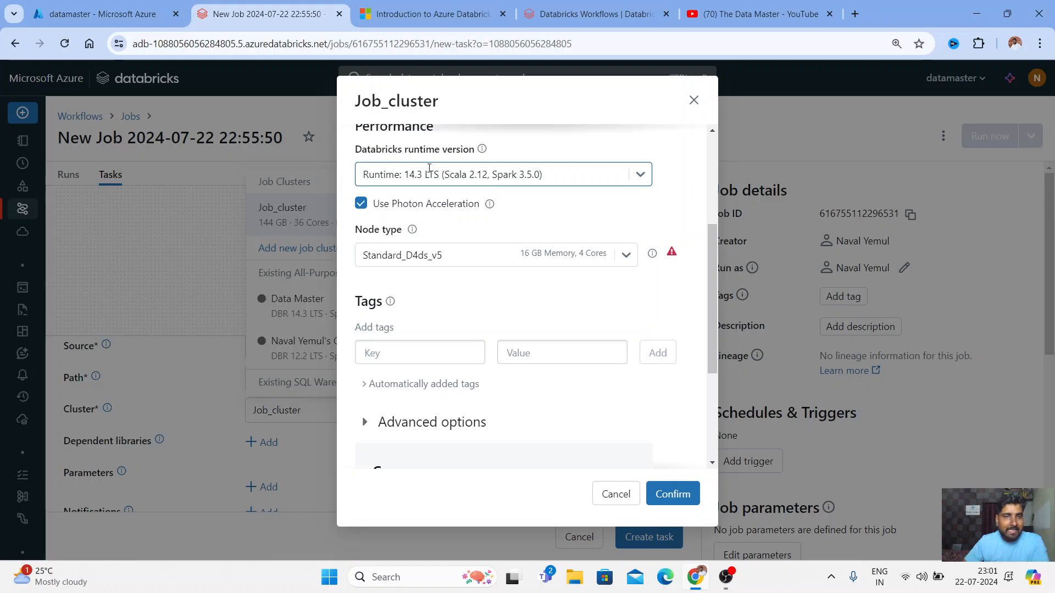
Turn off Photon acceleration and choose the Standard_DS3_v2 node type
left_click(362, 204)
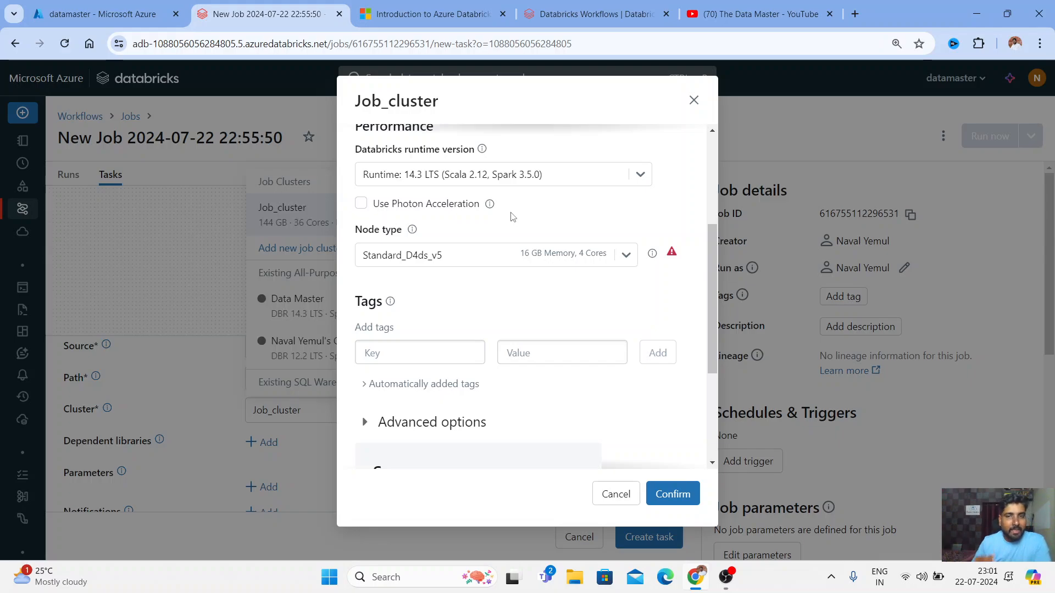
left_click(627, 261)
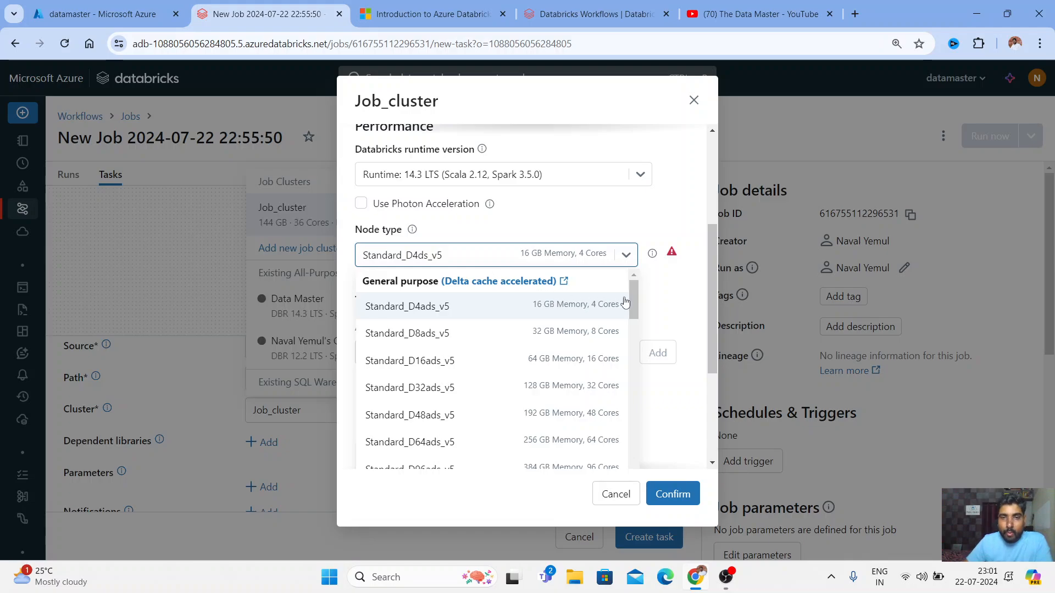
left_click_drag(631, 292, 628, 319)
left_click(536, 334)
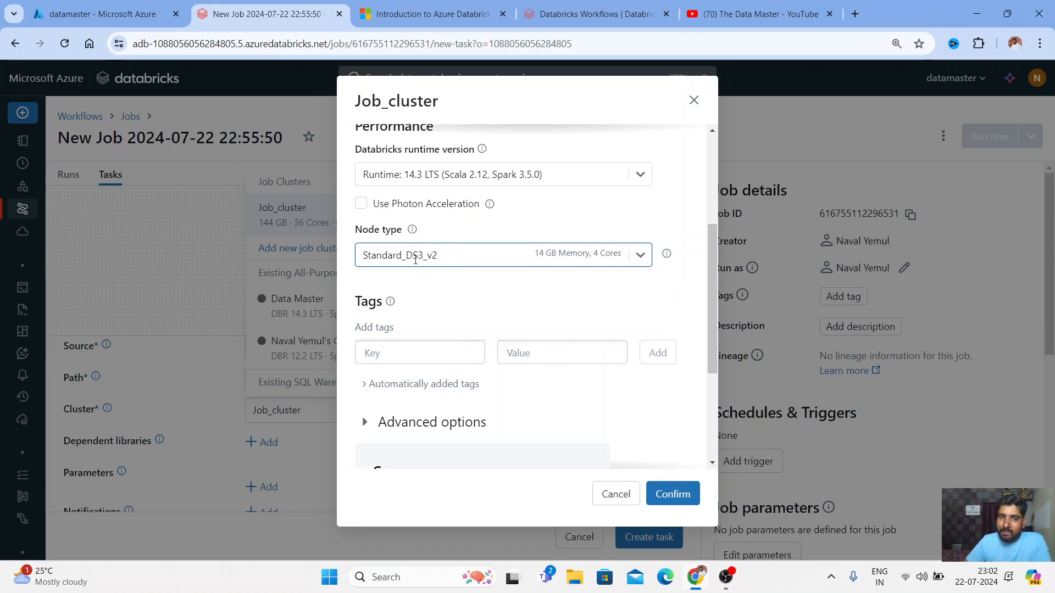
scroll(550, 299, "down", 3)
Note the 0.75 DBU/h cost and confirm the 14 GB, 4-core Job_cluster for the task
scroll(467, 307, "up", 4)
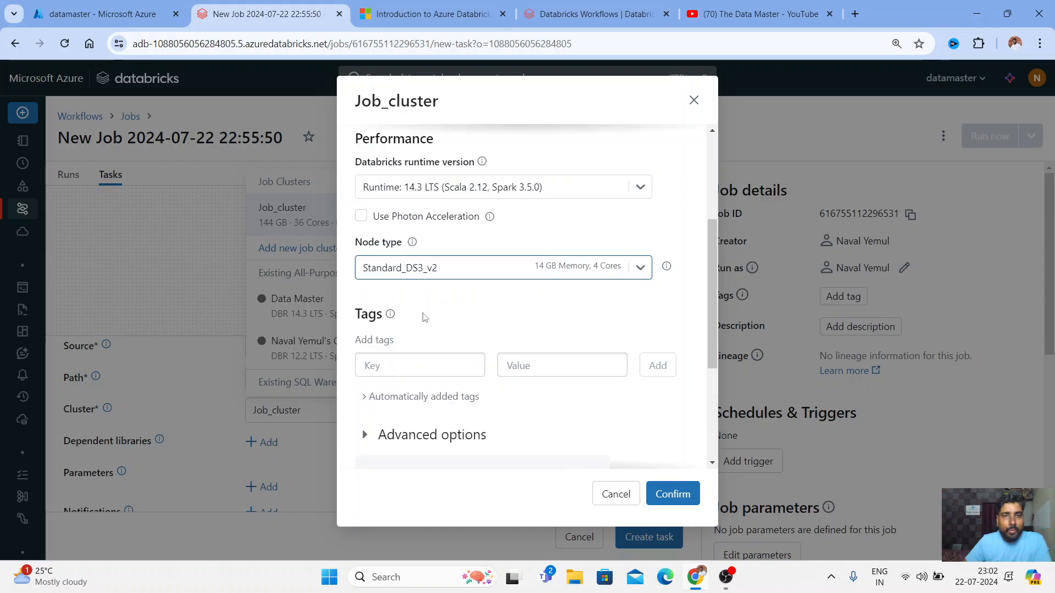
mouse_move(364, 377)
scroll(403, 257, "down", 3)
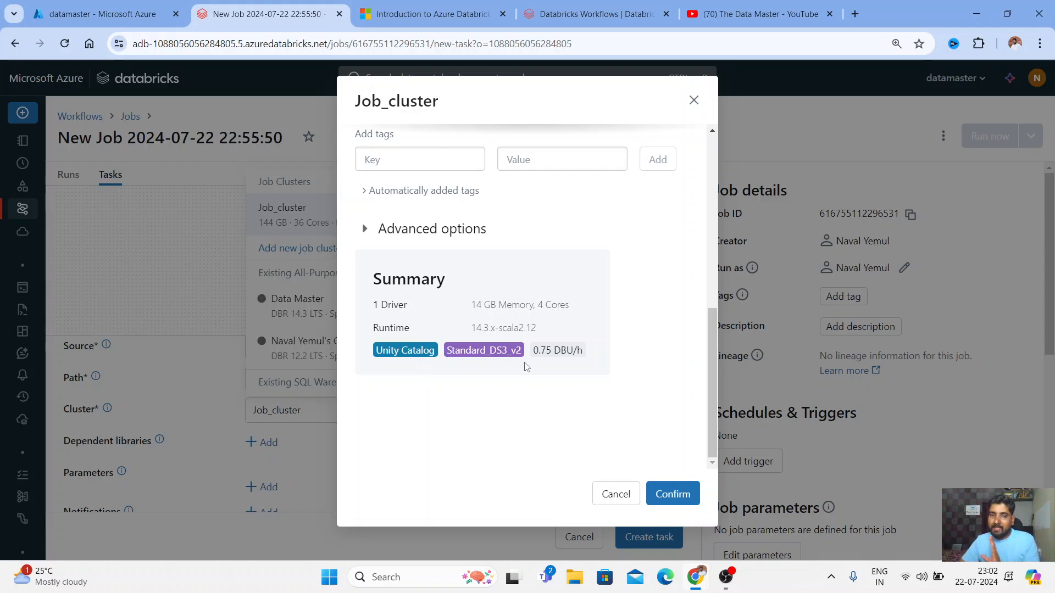
left_click_drag(533, 351, 579, 351)
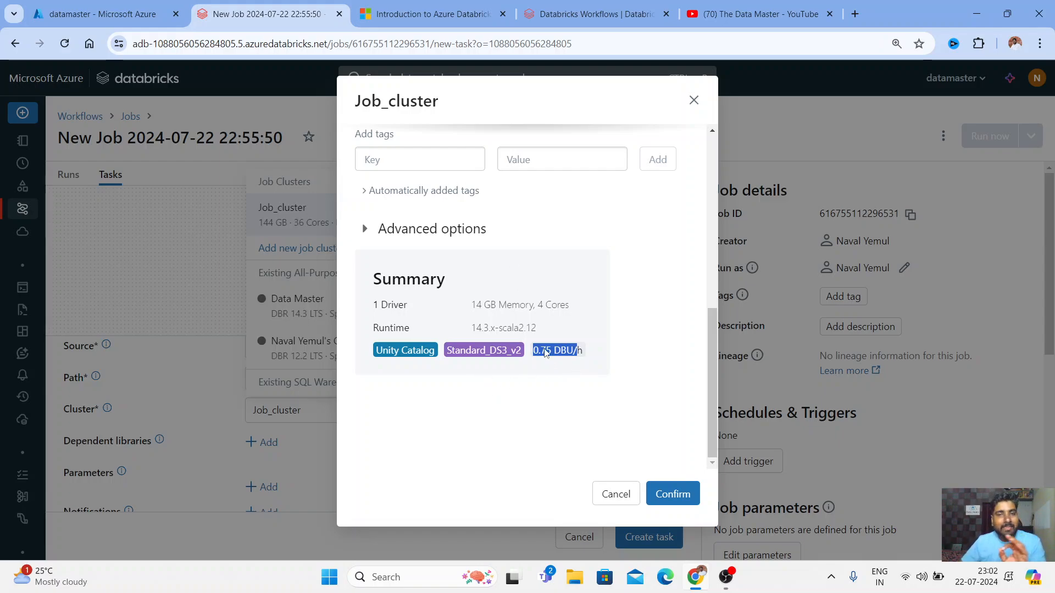
left_click(673, 503)
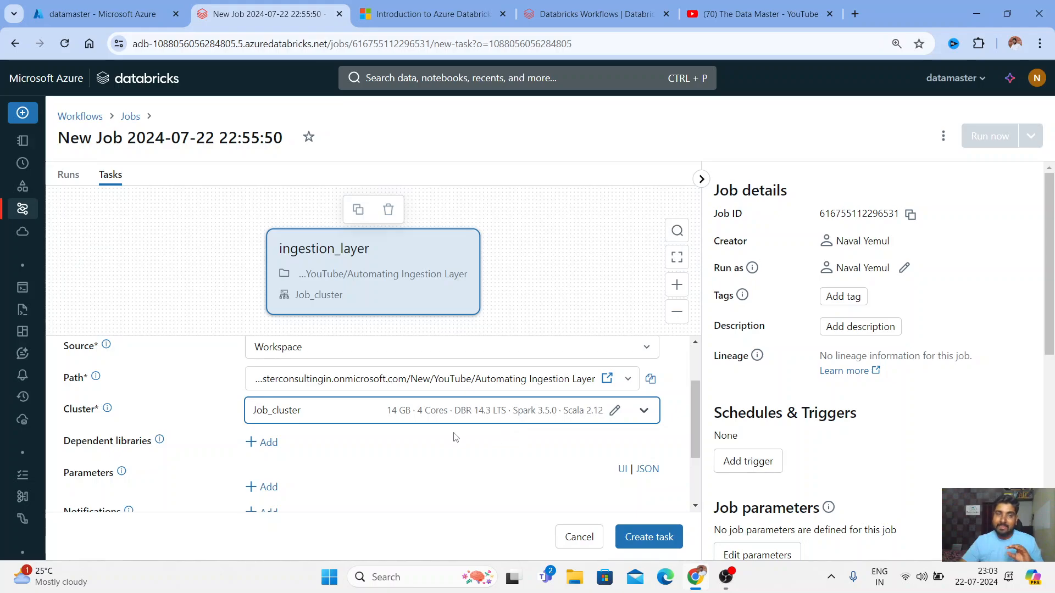
scroll(159, 471, "down", 2)
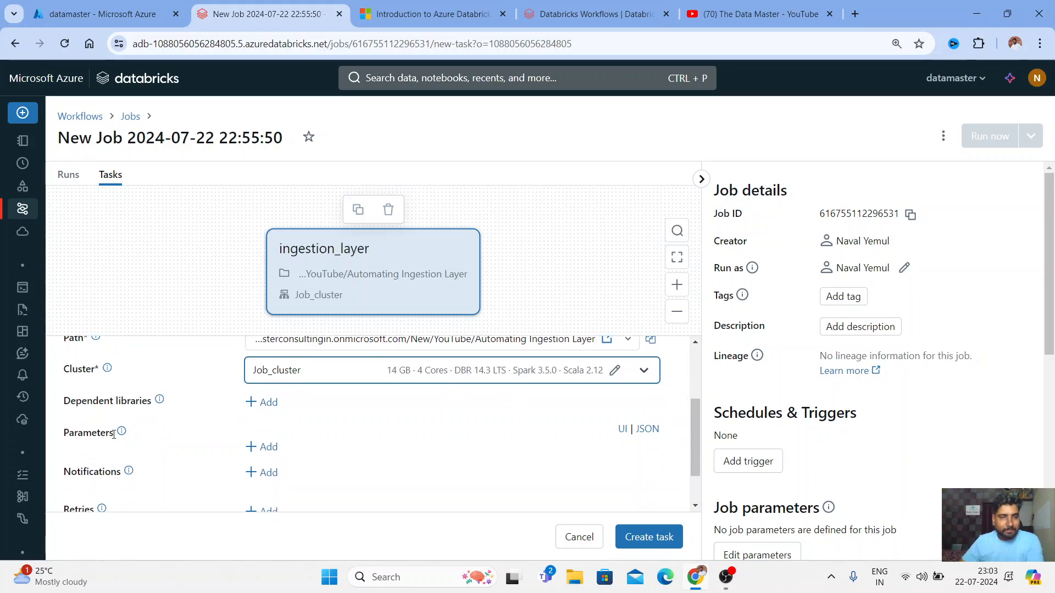
scroll(122, 464, "up", 4)
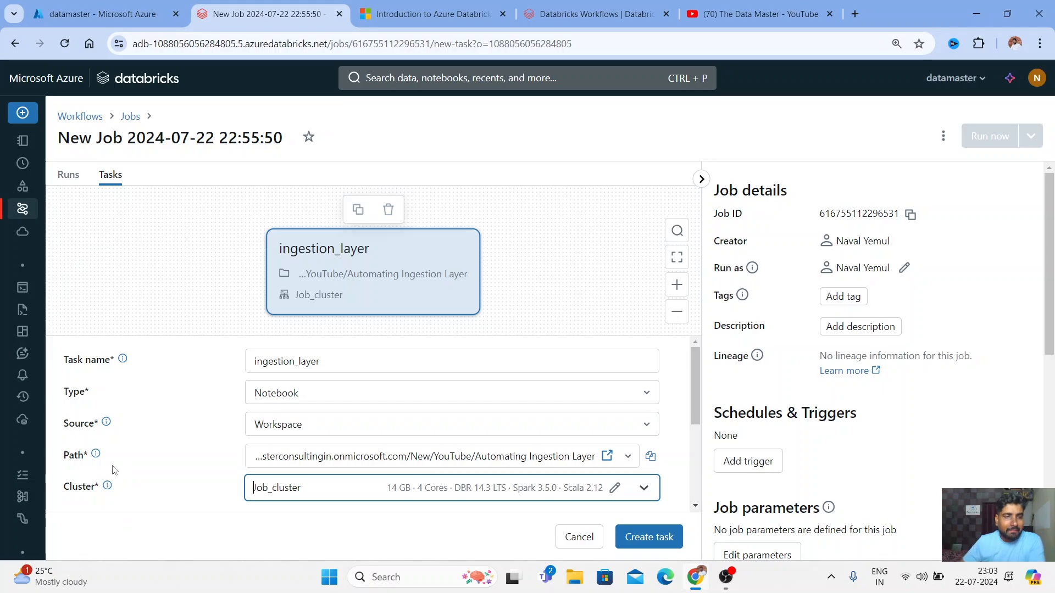
left_click_drag(696, 369, 699, 406)
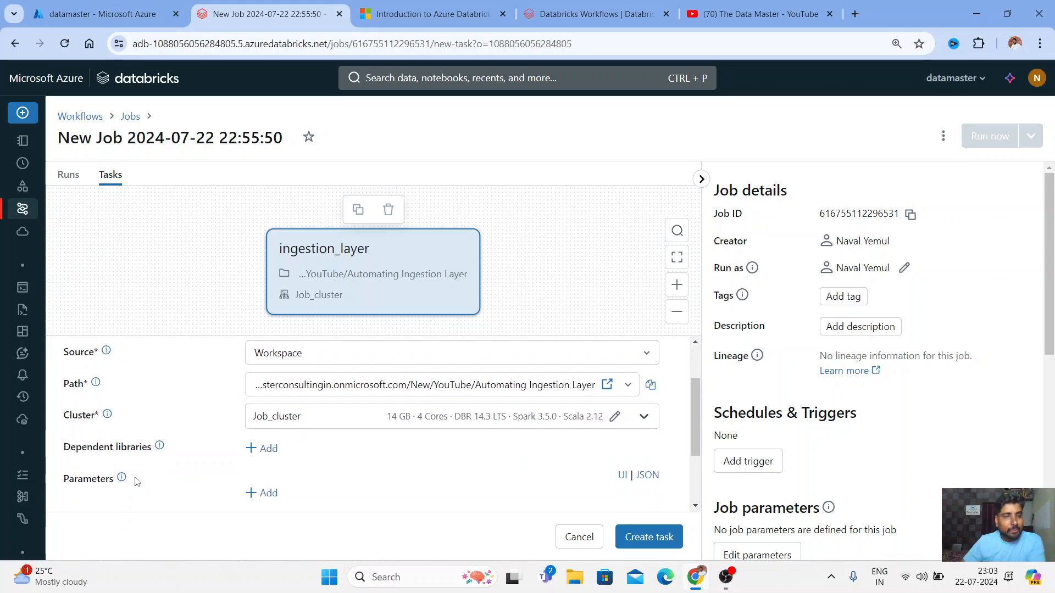
mouse_move(153, 456)
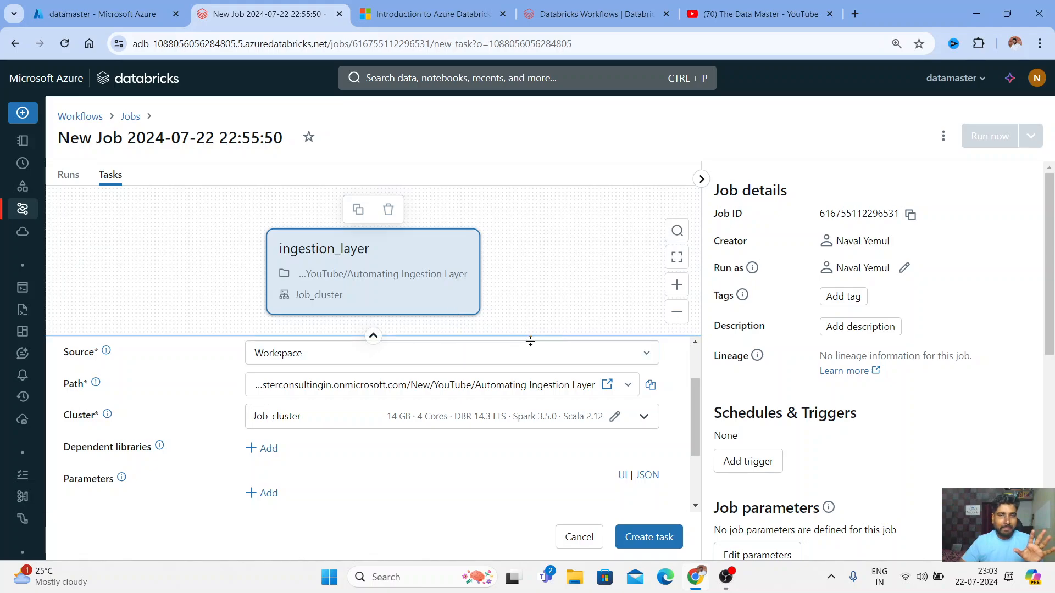
left_click_drag(695, 411, 695, 431)
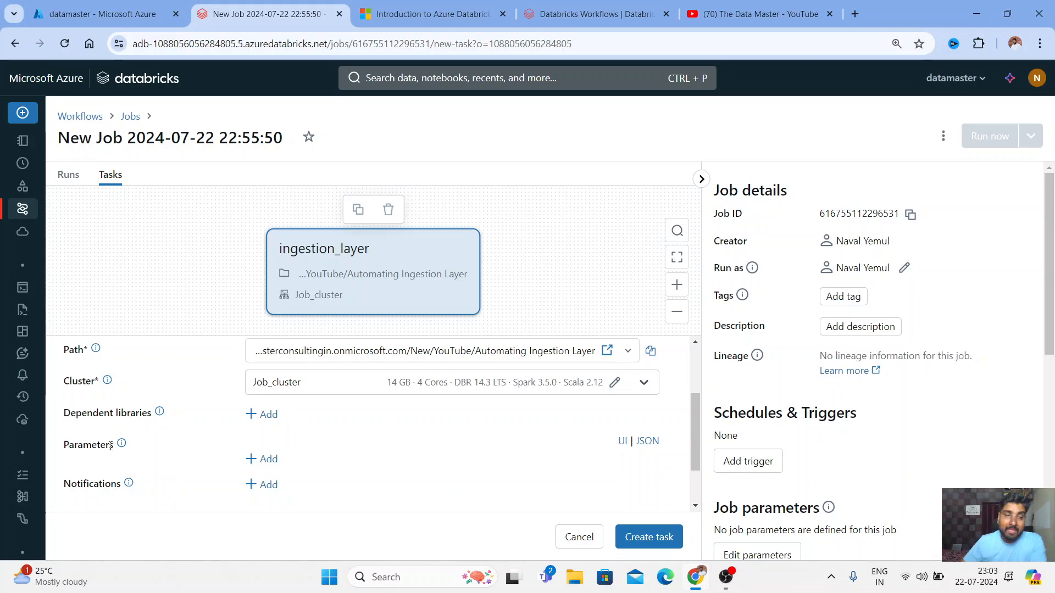
mouse_move(121, 455)
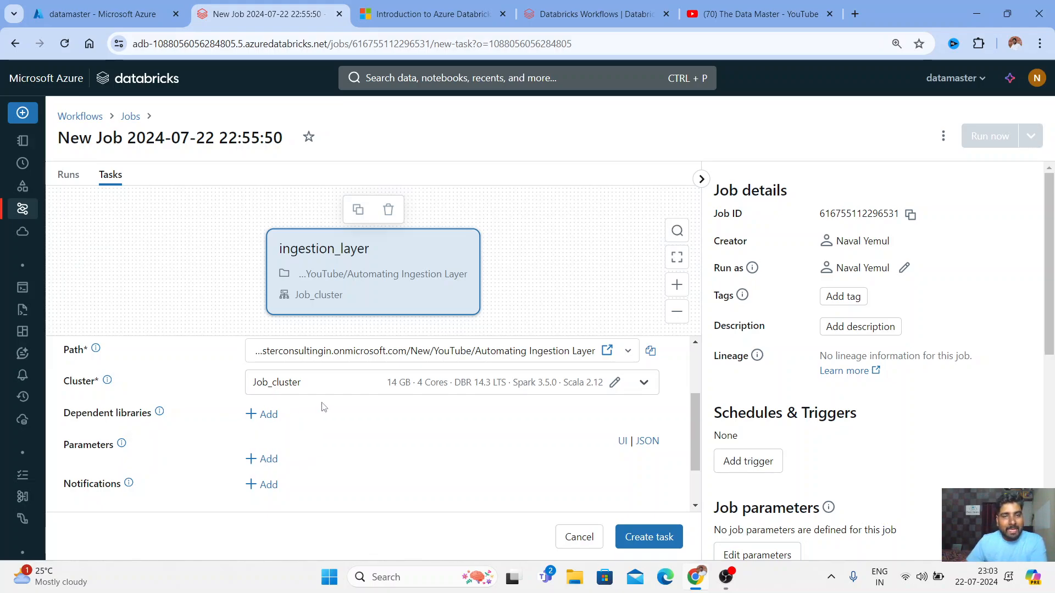
Open the Automating Ingestion Layer notebook in a new tab and check that its file_name widget reads MTR_B2C-JULY-2021.csv
left_click(609, 355)
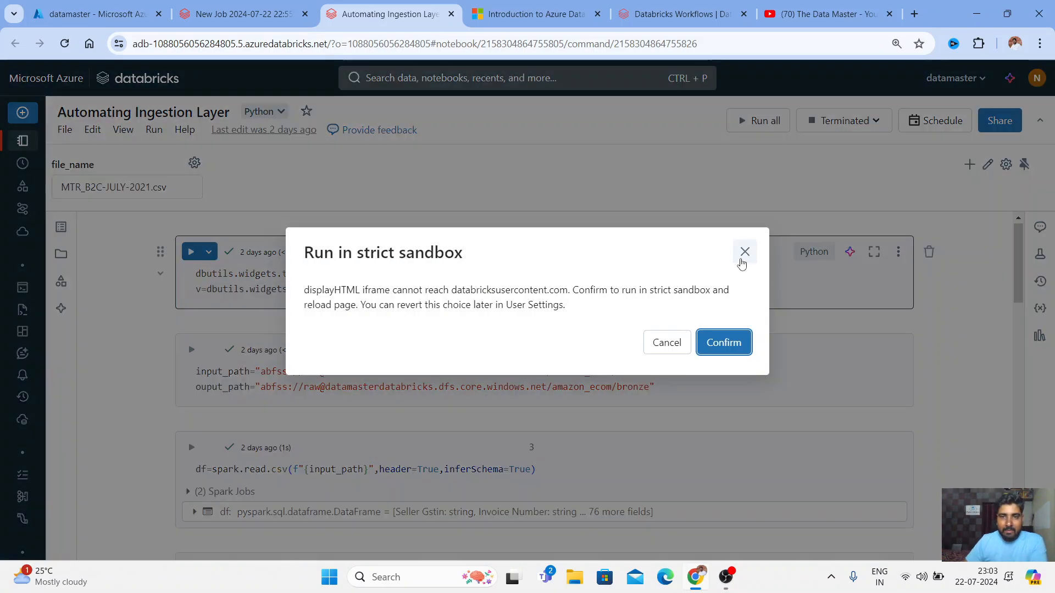
left_click(745, 251)
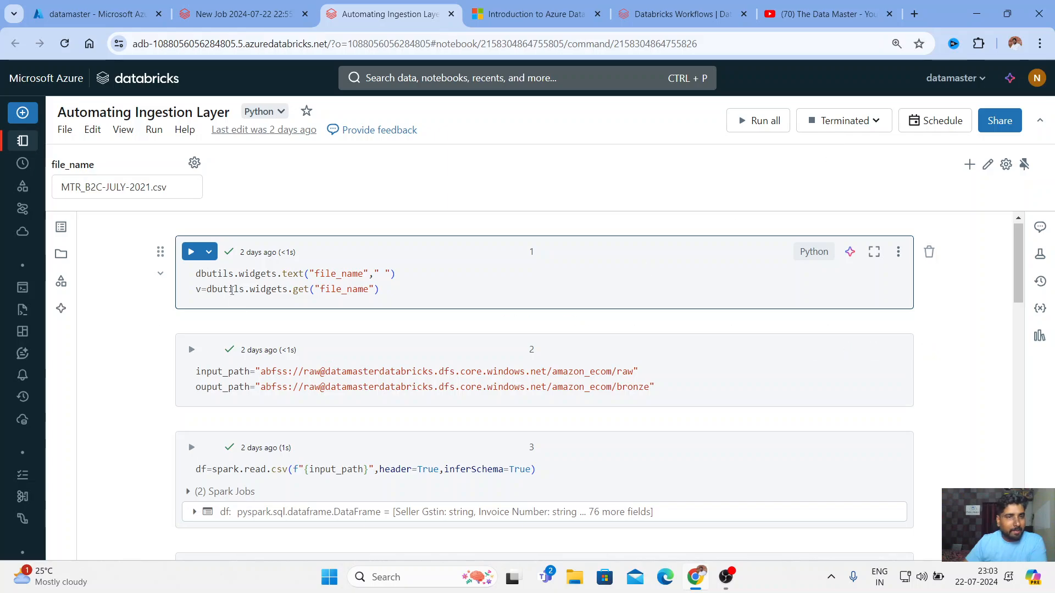
scroll(325, 330, "down", 3)
scroll(311, 499, "down", 4)
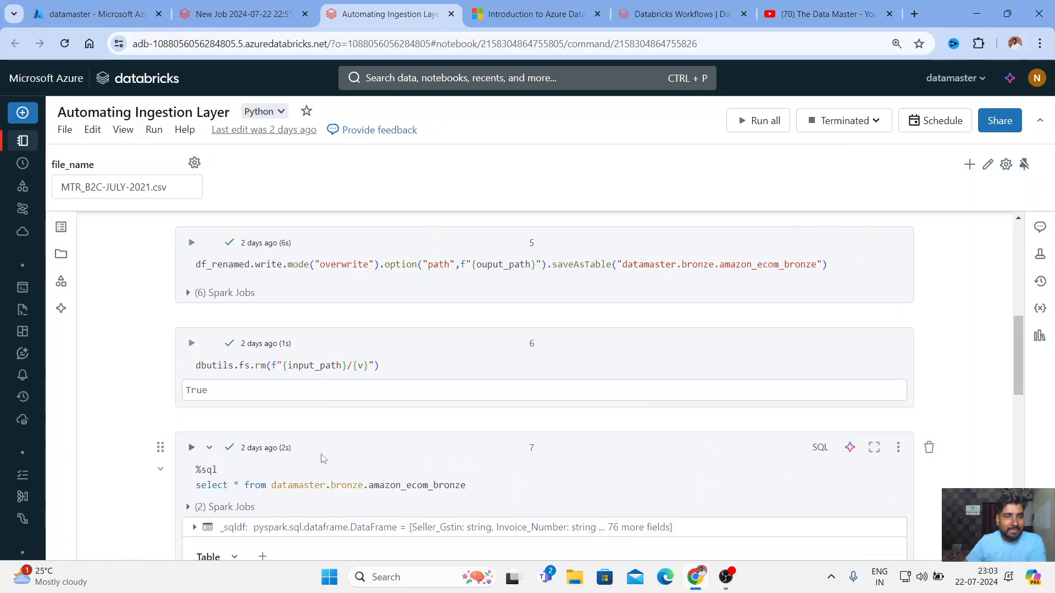
scroll(309, 429, "up", 6)
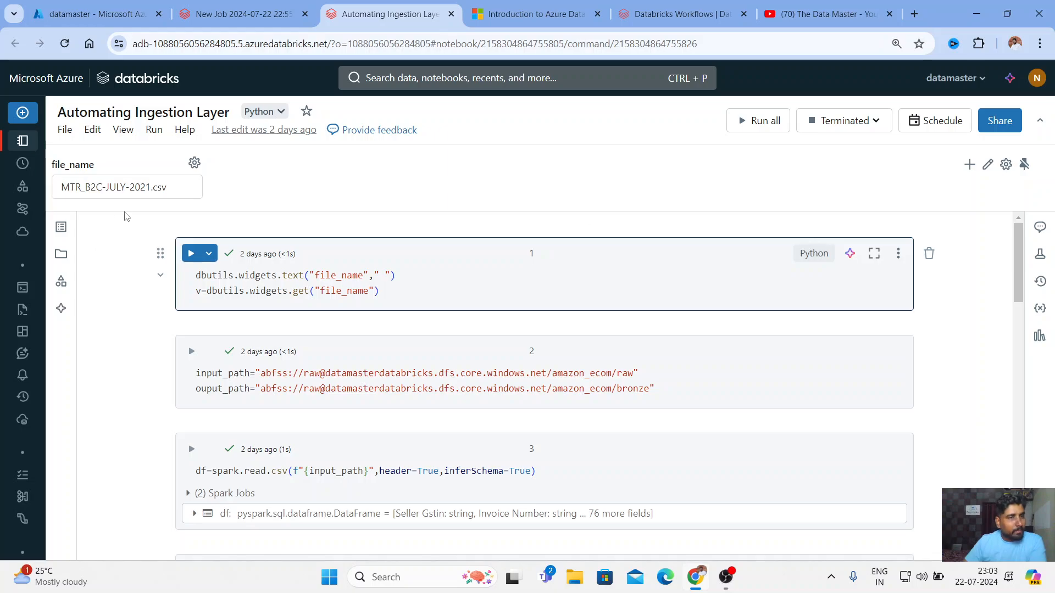
left_click_drag(179, 191, 105, 165)
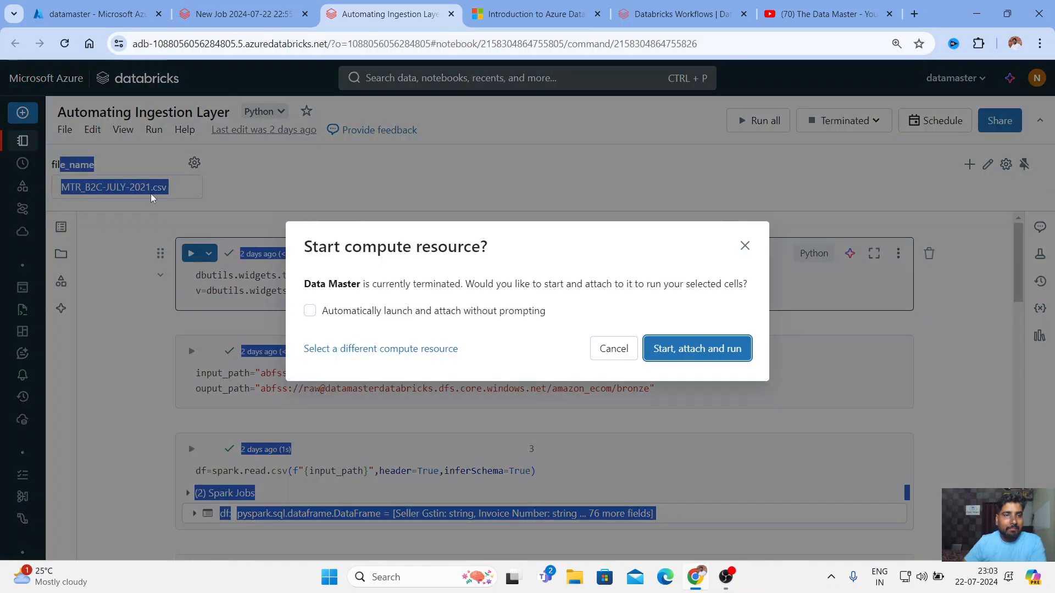
left_click(745, 246)
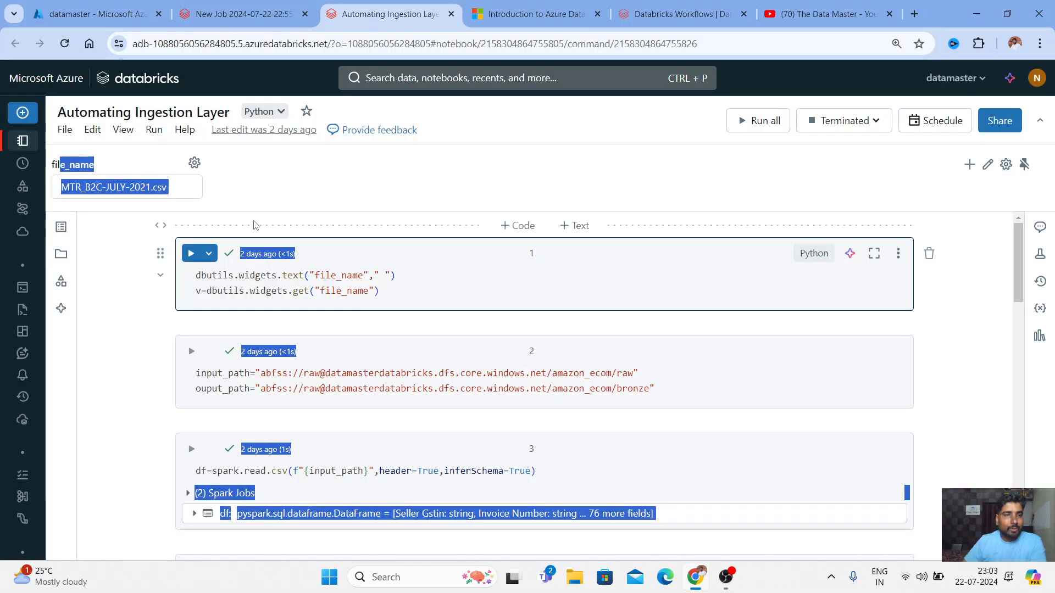
left_click(182, 190)
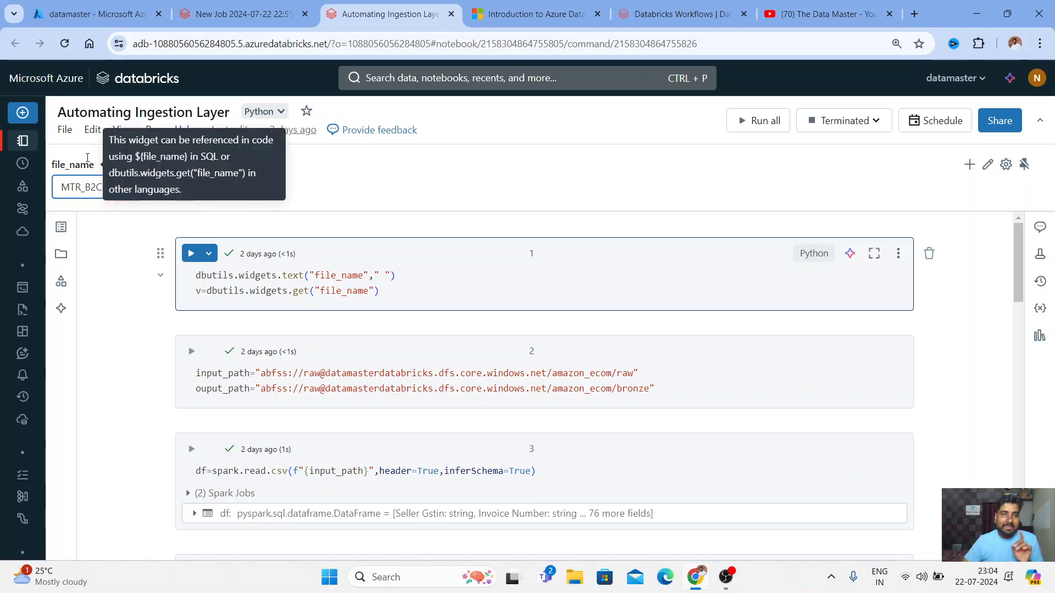
left_click(220, 13)
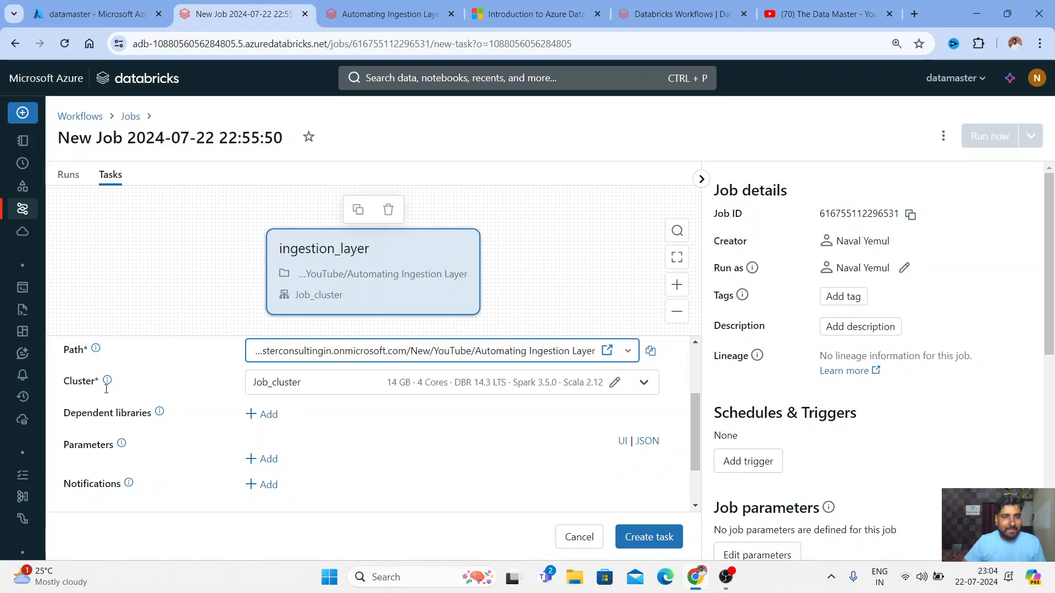
Add a blank Key/Value row under the ingestion_layer task's Parameters and focus its Key field
left_click(252, 458)
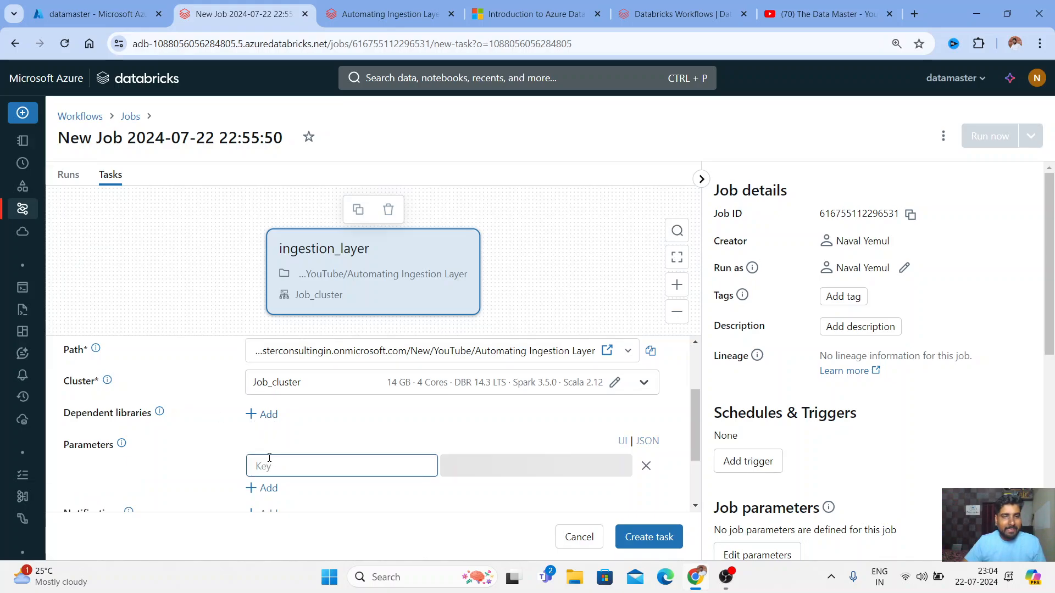
left_click(393, 464)
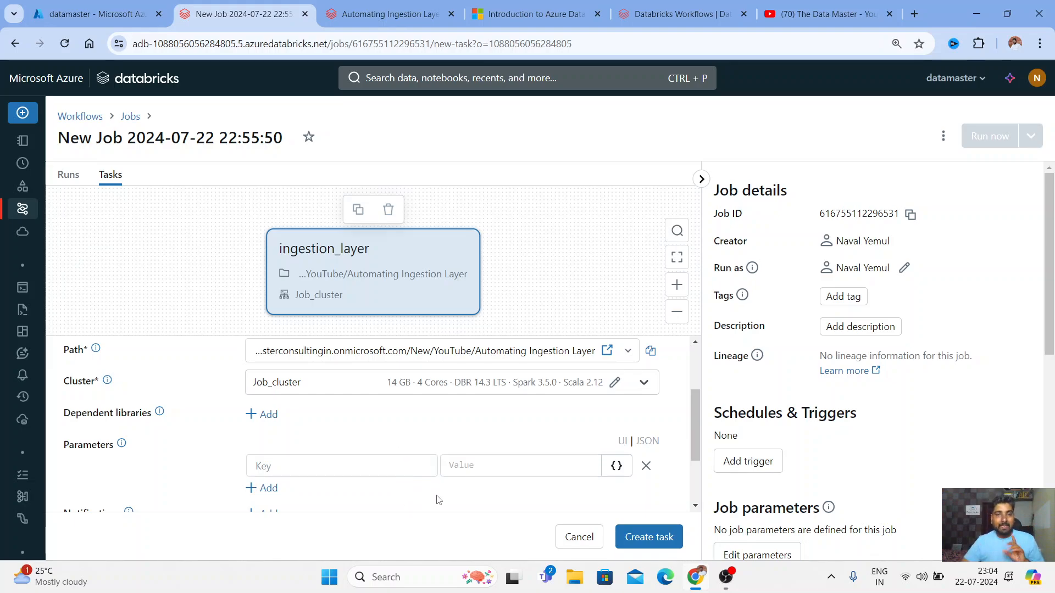
left_click(469, 466)
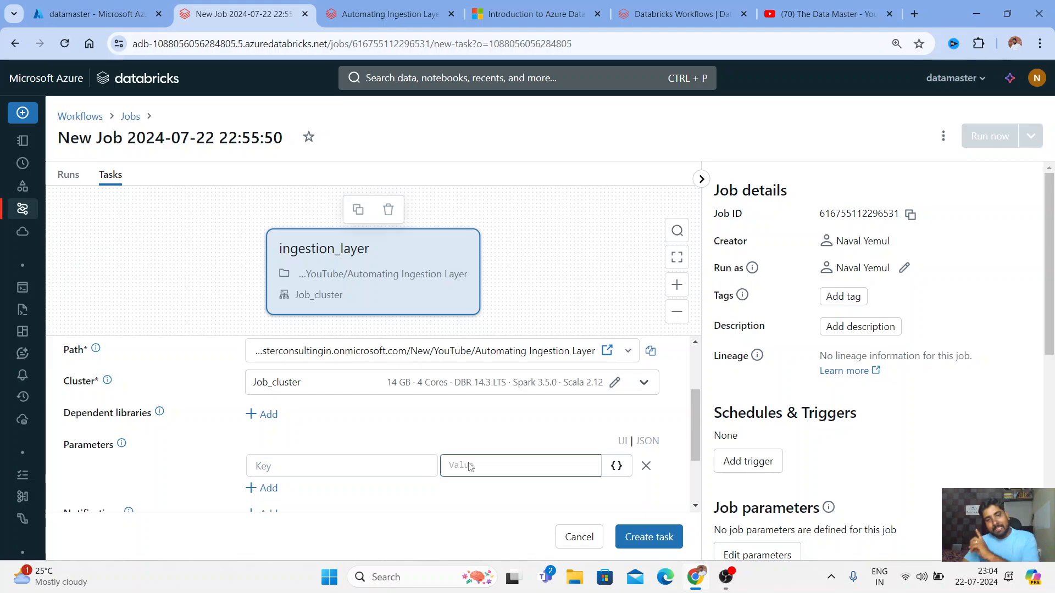
scroll(469, 466, "down", 2)
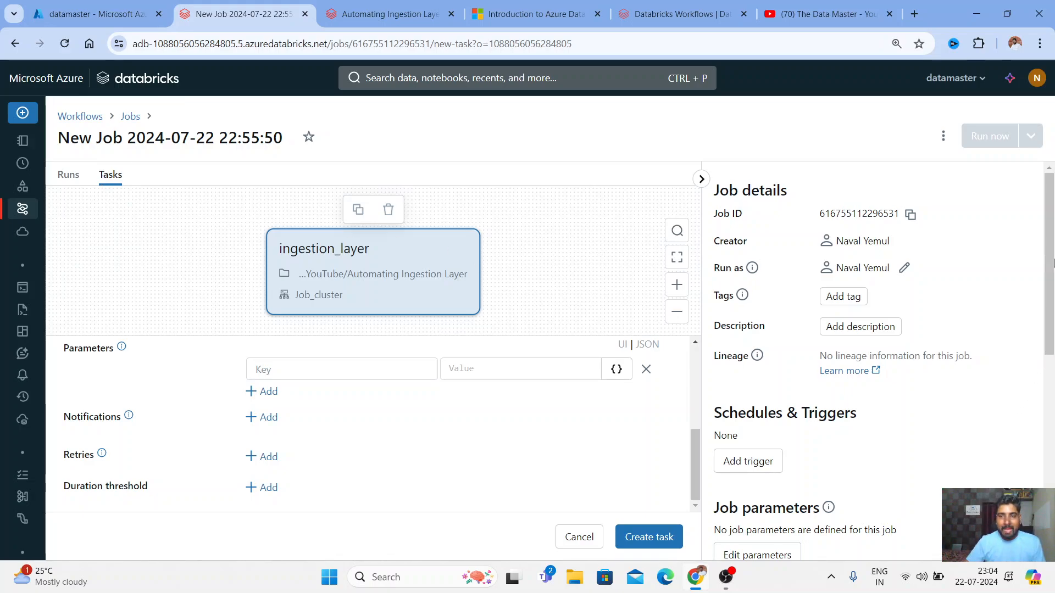
scroll(1052, 284, "down", 1)
scroll(1052, 284, "down", 1)
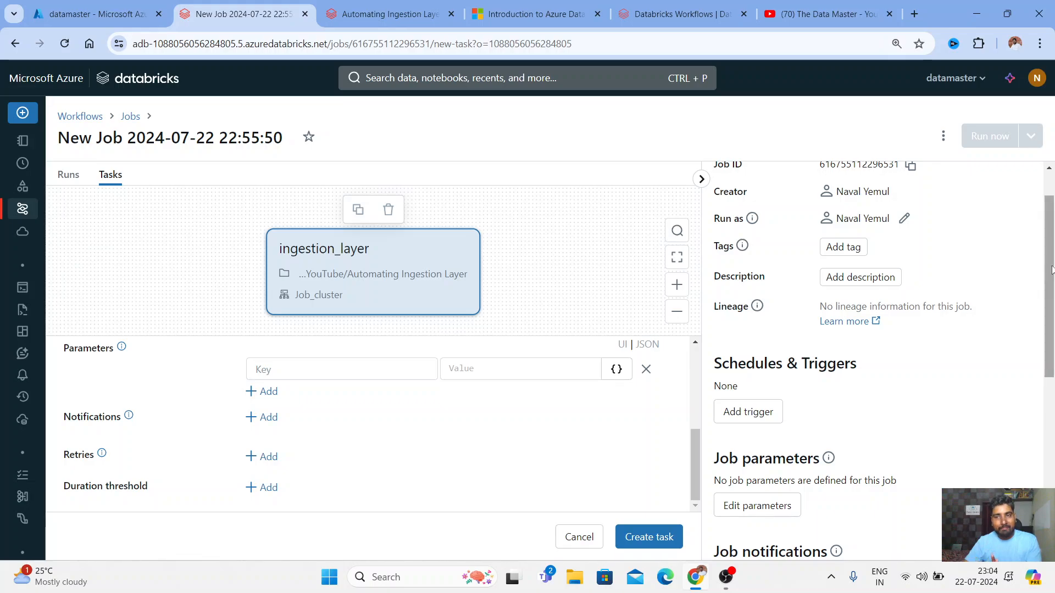
scroll(1052, 283, "up", 2)
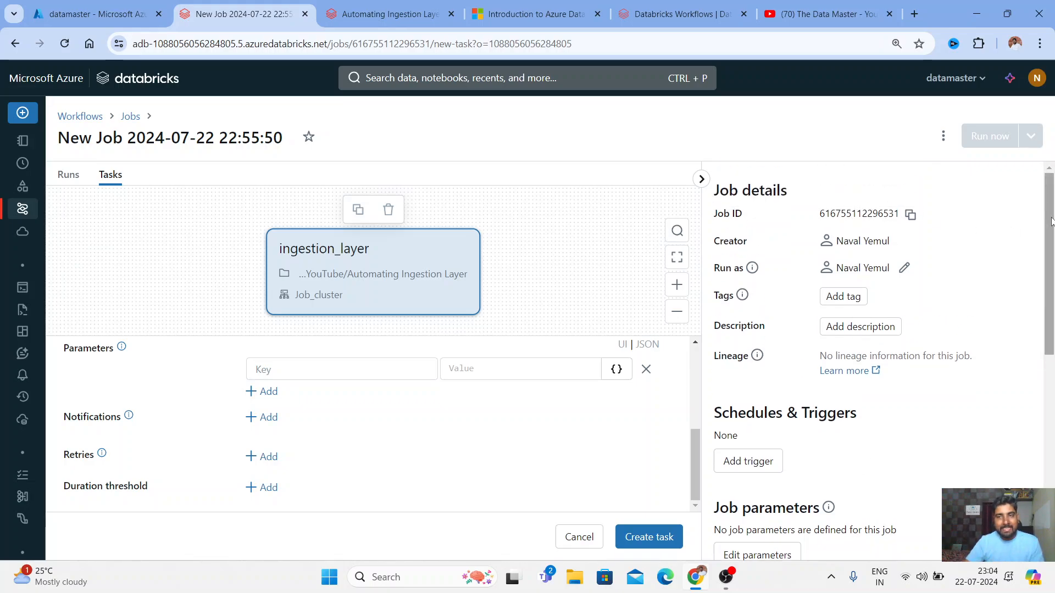
scroll(1049, 230, "down", 2)
scroll(1046, 275, "down", 1)
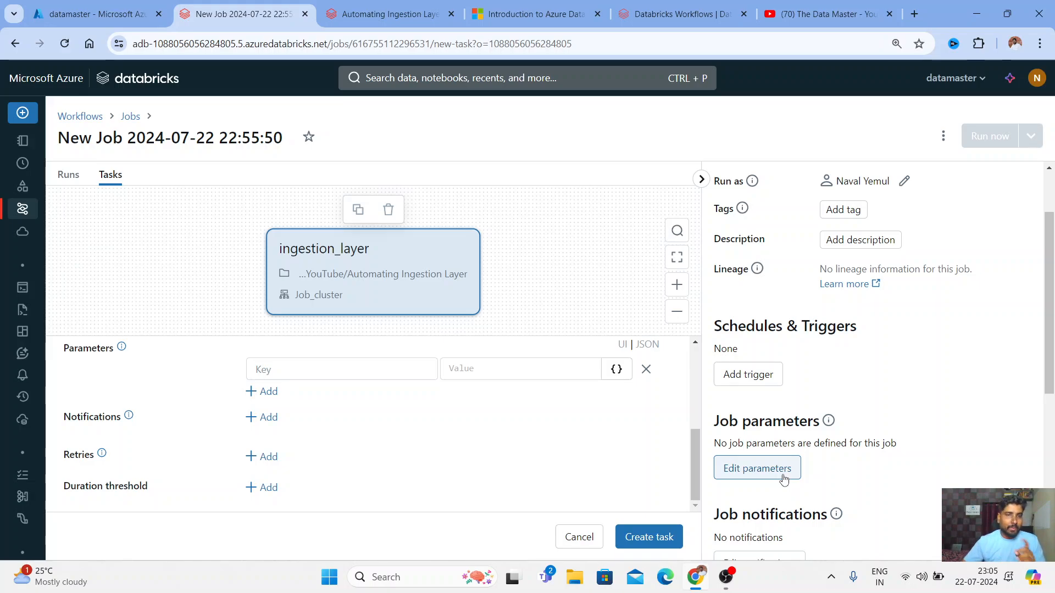
left_click(288, 370)
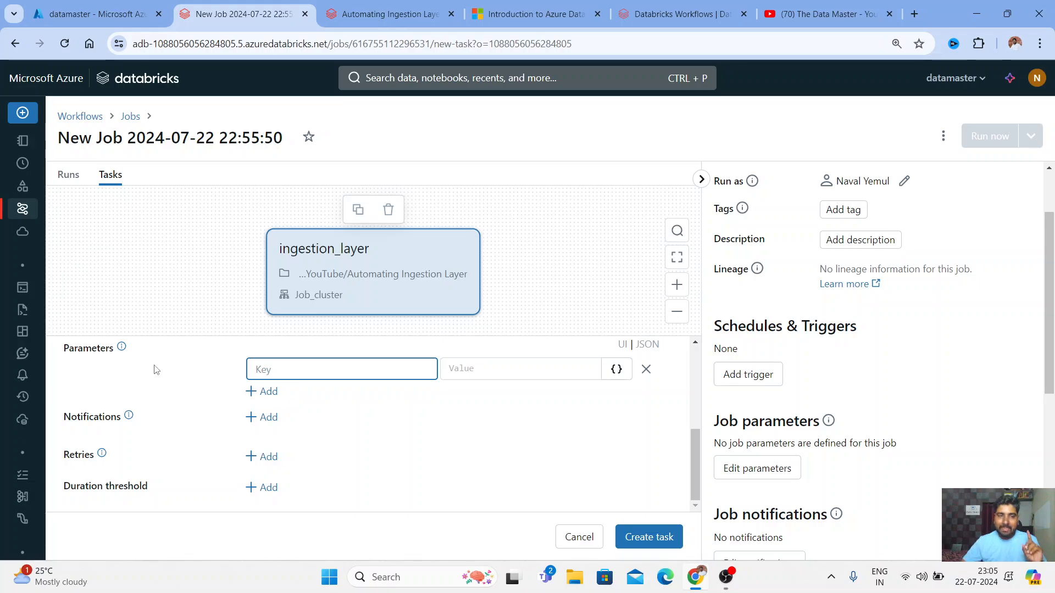
mouse_move(120, 355)
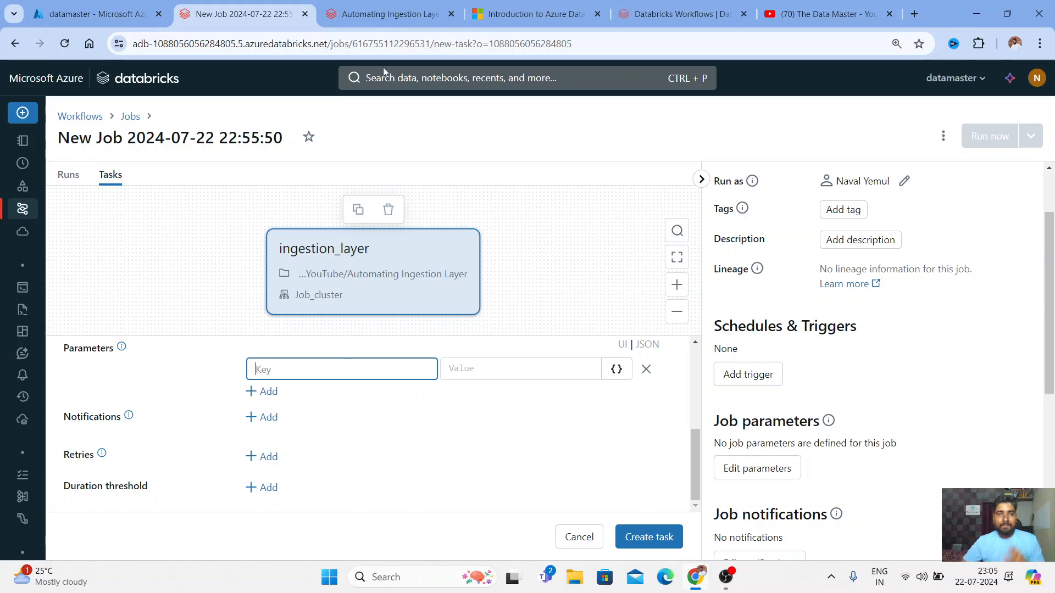
Copy the widget name file_name from the notebook as the parameter key
left_click(389, 18)
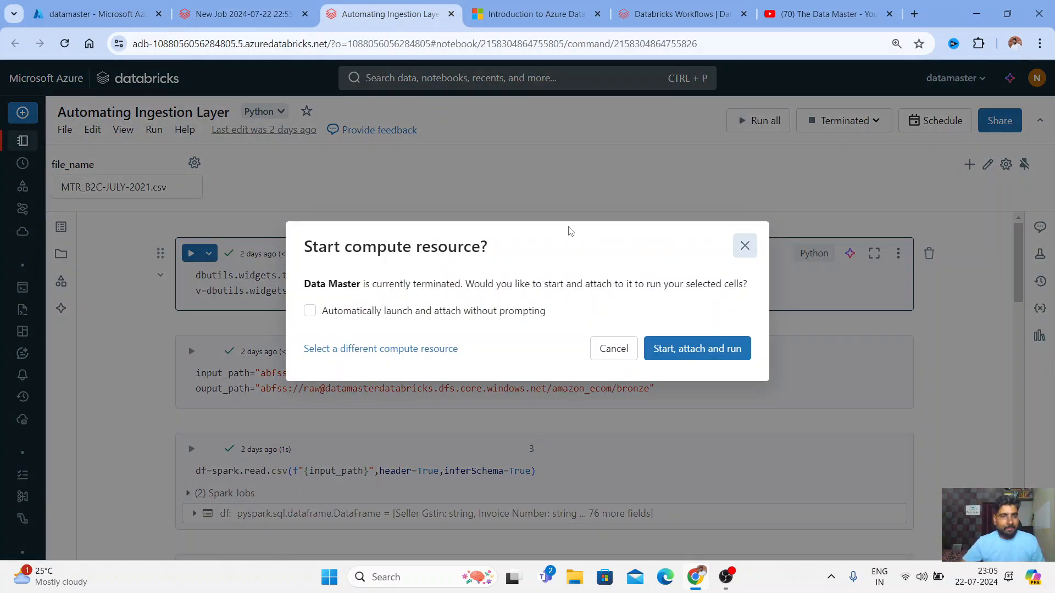
key("Escape")
left_click_drag(106, 174, 52, 165)
key("ctrl+c")
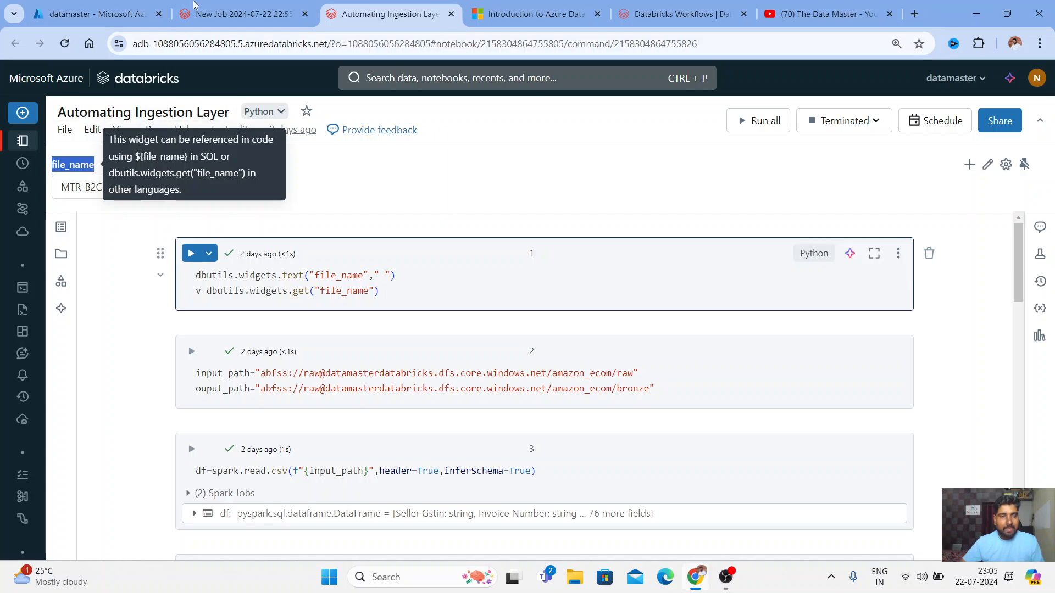
left_click(193, 8)
key("ctrl+v")
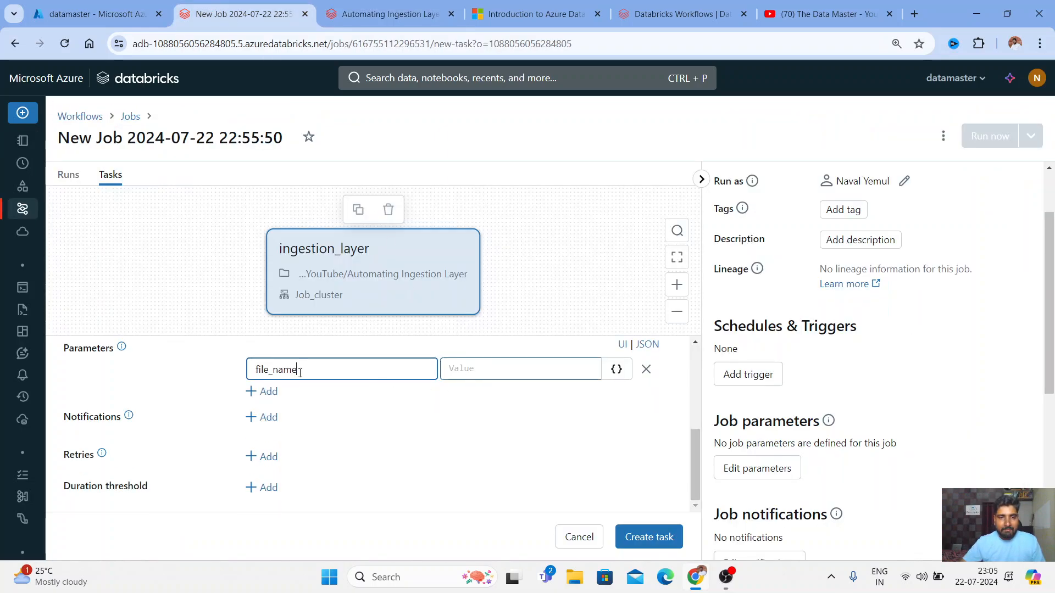
Paste MTR_B2C-JULY-2021.csv as the parameter value, then bring Notifications, Retries and Duration threshold into view
left_click(499, 372)
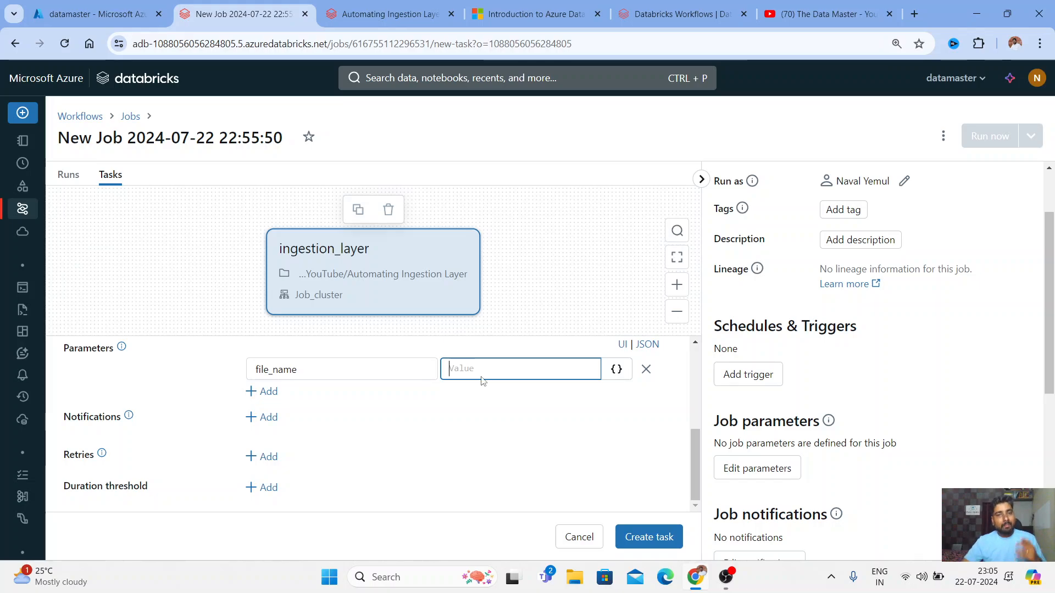
left_click(382, 14)
left_click_drag(167, 191, 55, 187)
key("ctrl+c")
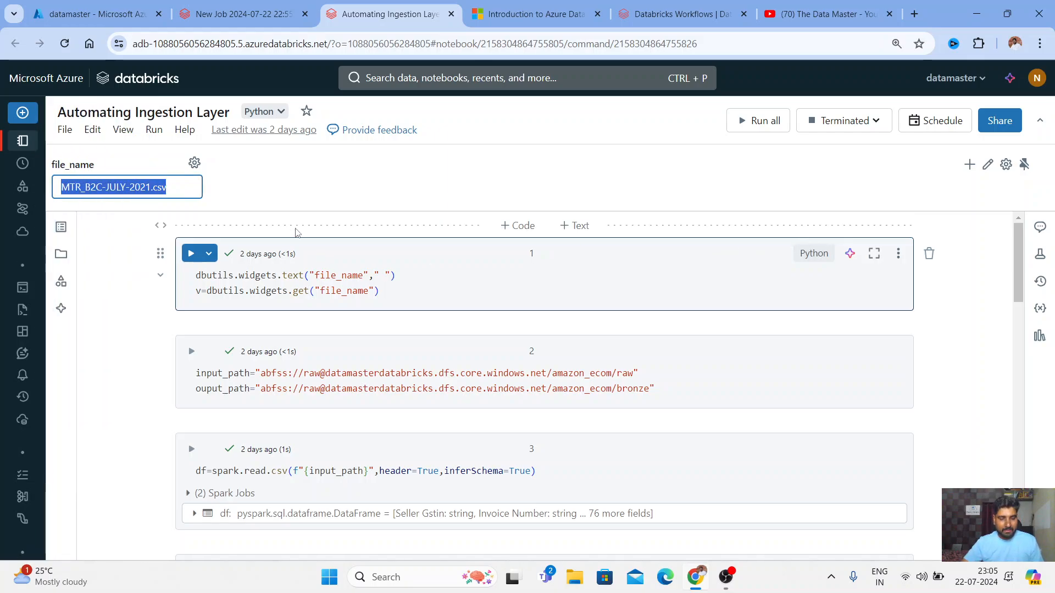
left_click(267, 11)
key("ctrl+v")
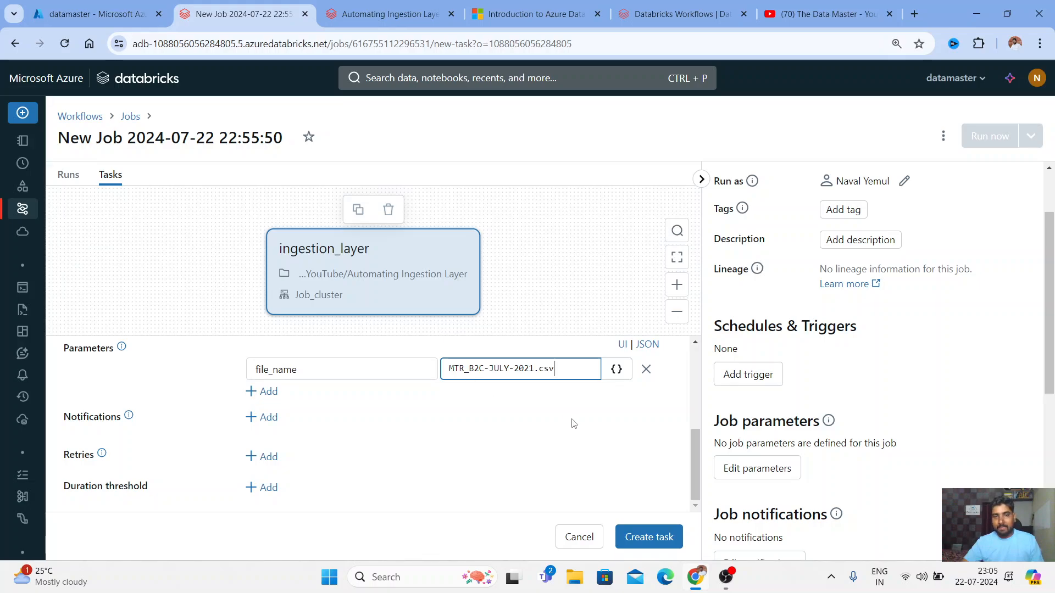
scroll(696, 442, "up", 2)
left_click_drag(697, 442, 691, 403)
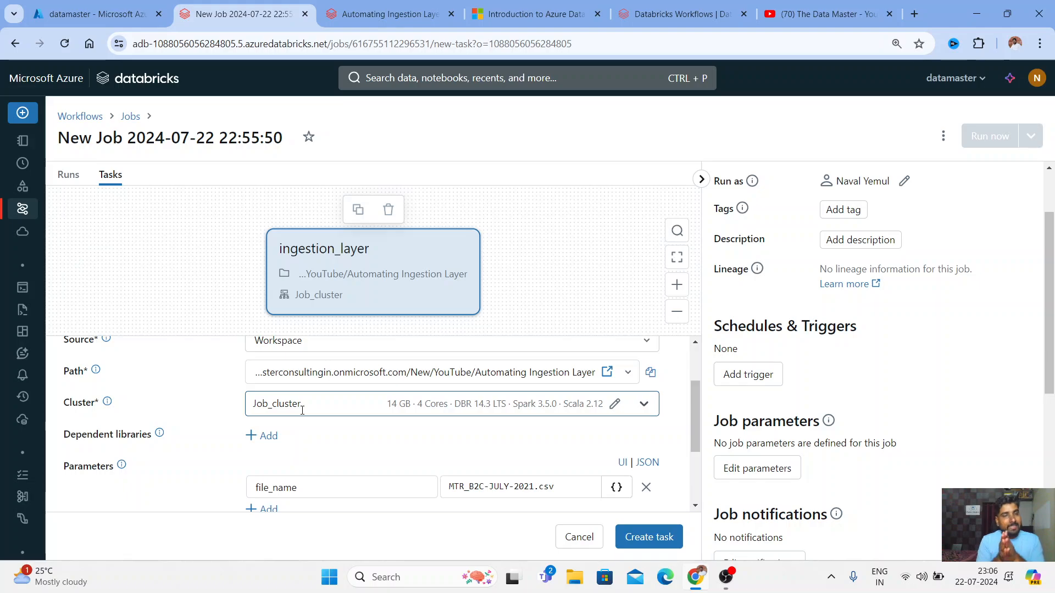
scroll(295, 425, "down", 2)
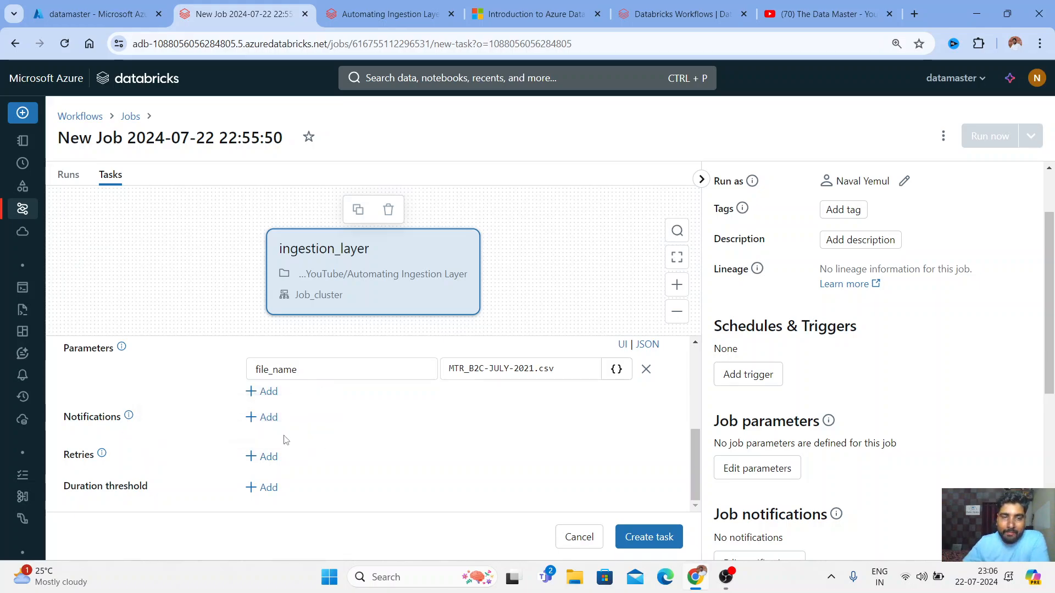
left_click(253, 418)
left_click(522, 365)
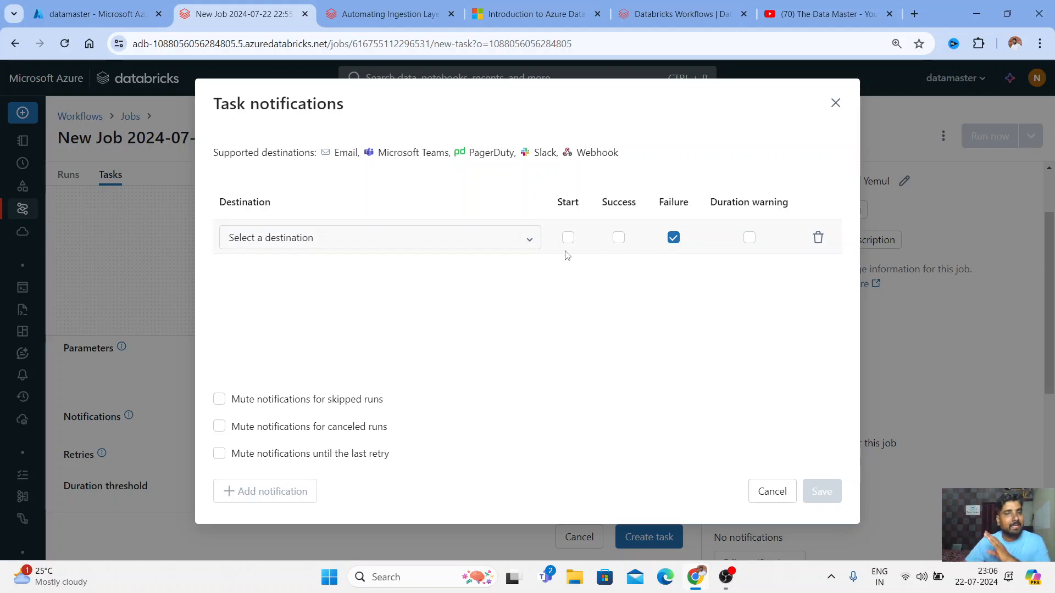
left_click(531, 244)
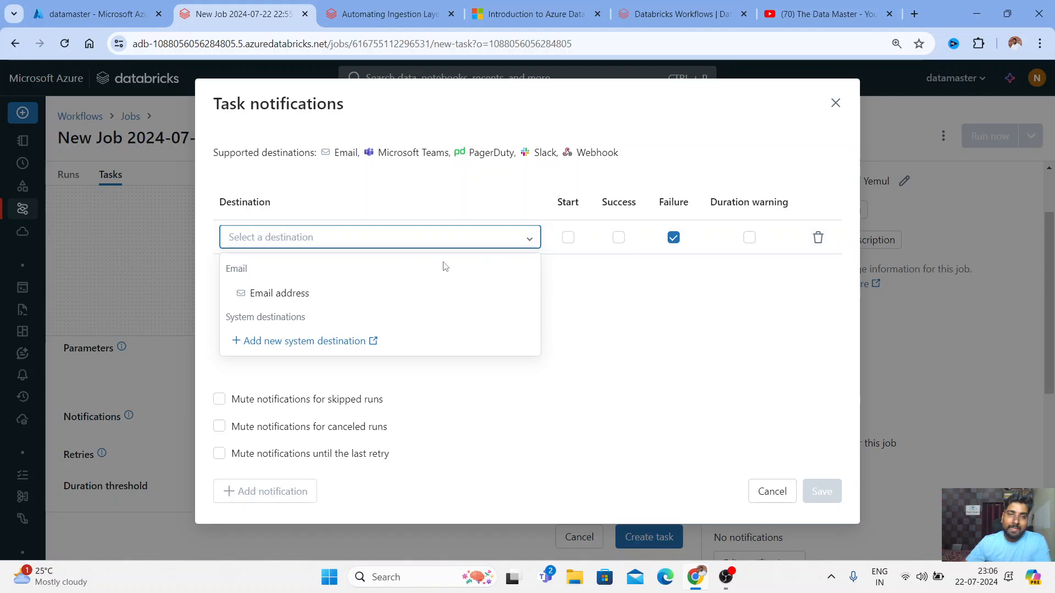
left_click(264, 296)
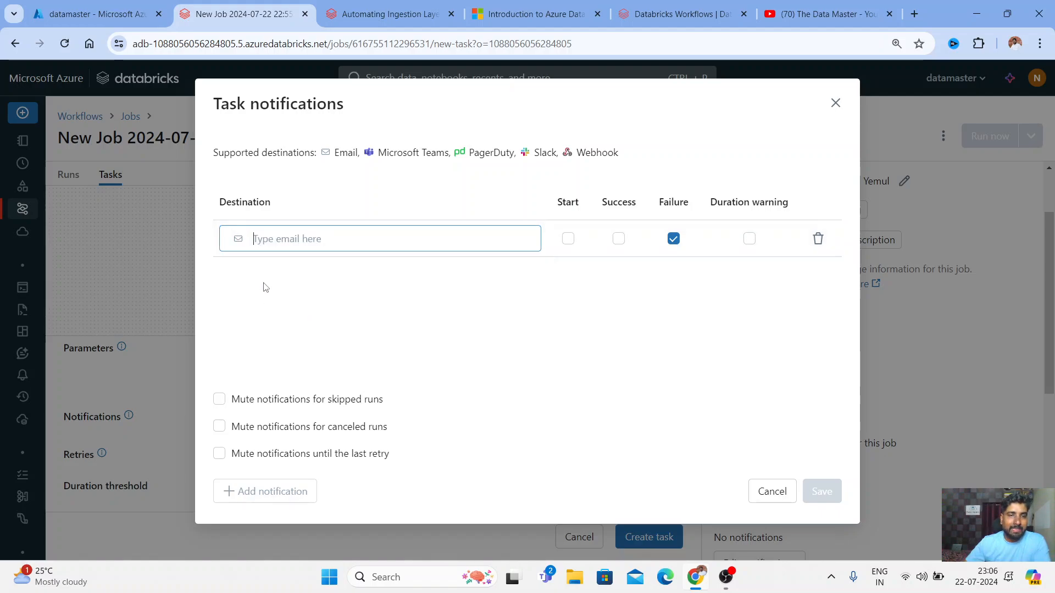
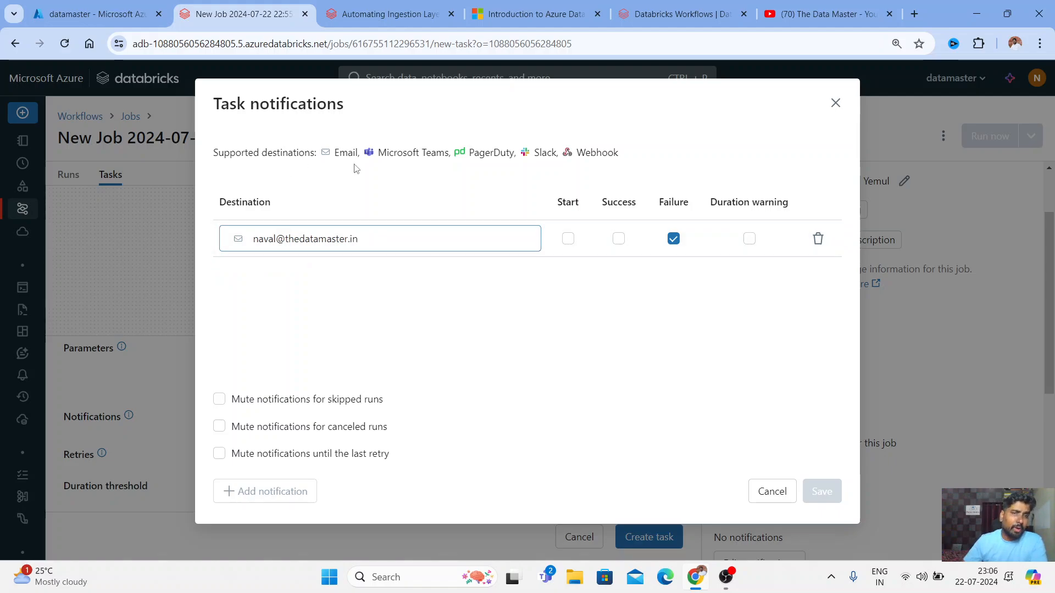
left_click(429, 154)
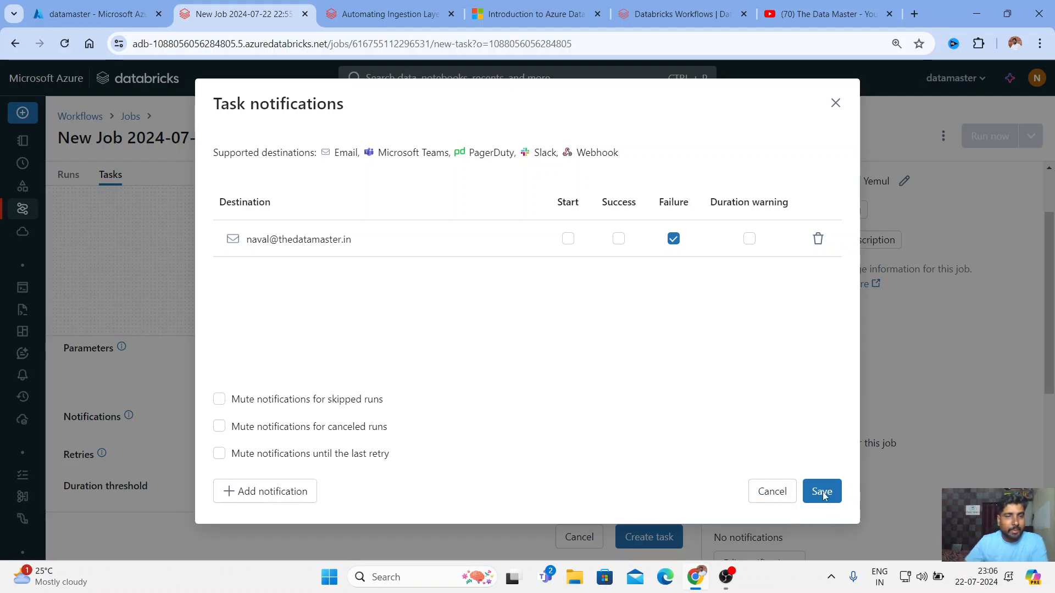
left_click(834, 103)
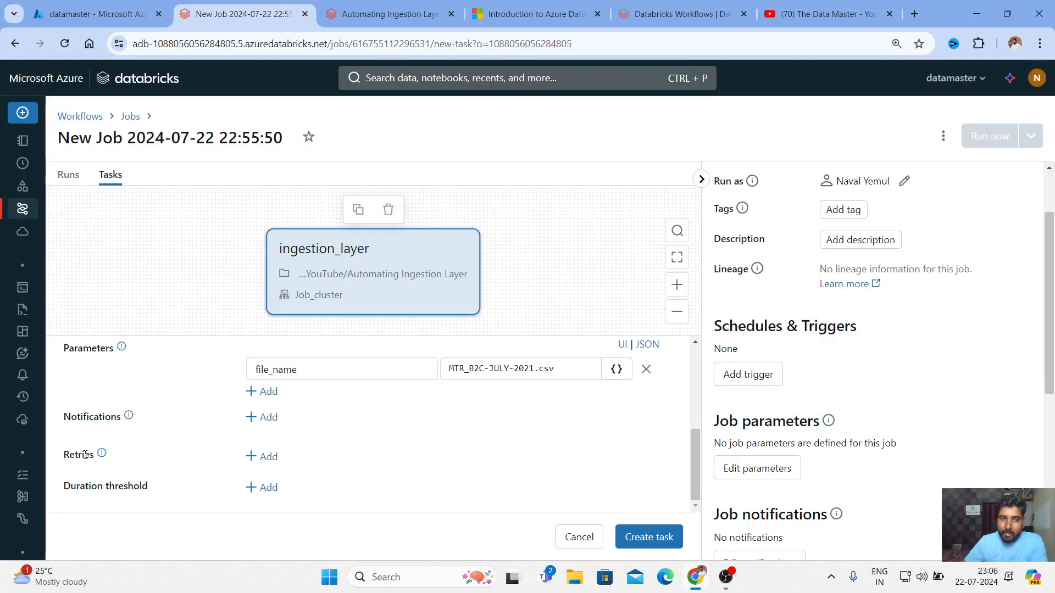
mouse_move(103, 456)
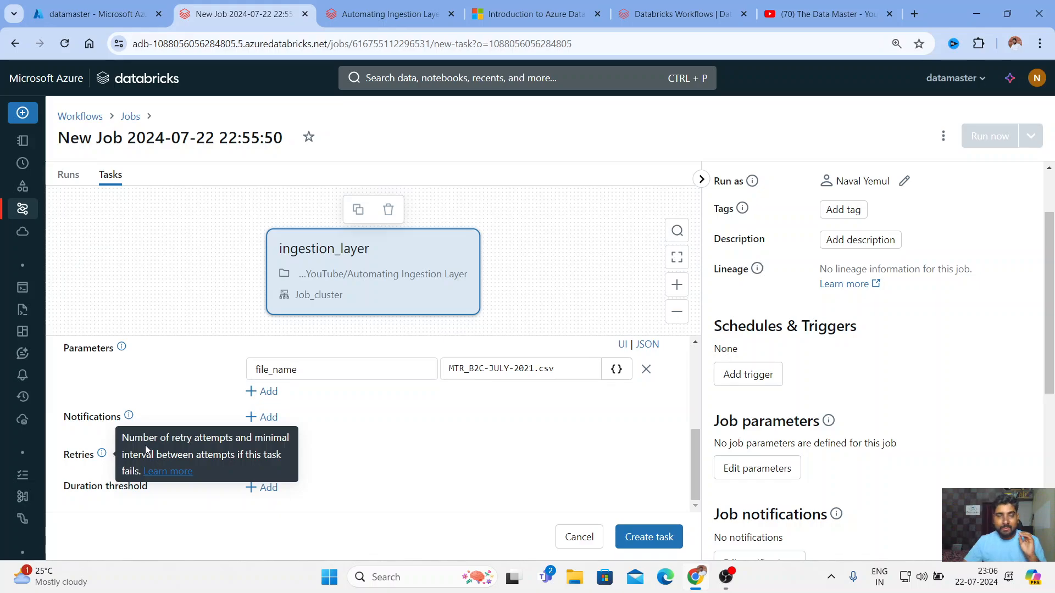
Open the retry policy and cancel it, leaving the task with no retries
left_click(263, 457)
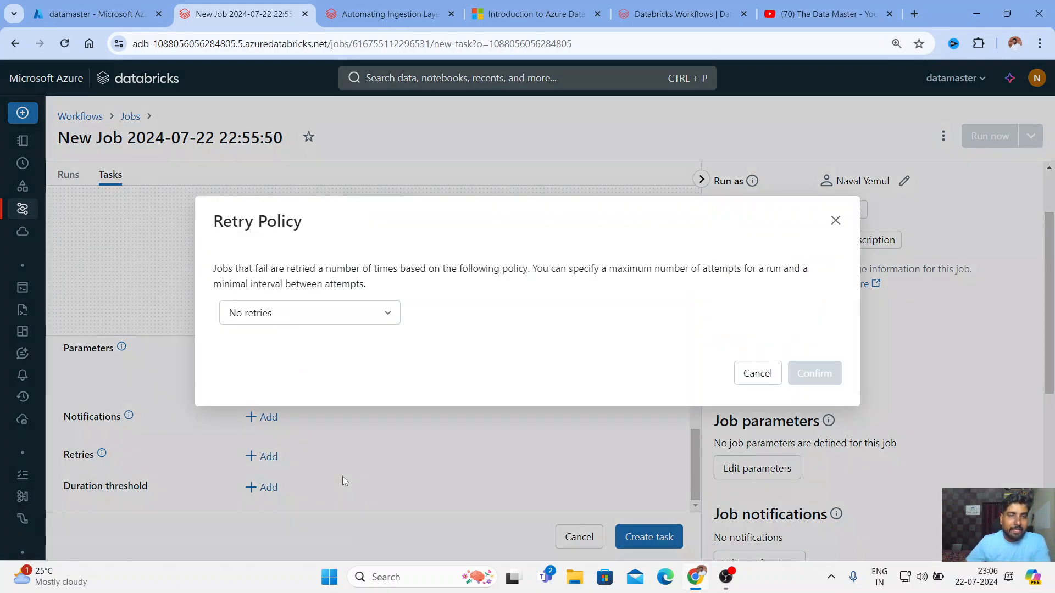
left_click(340, 309)
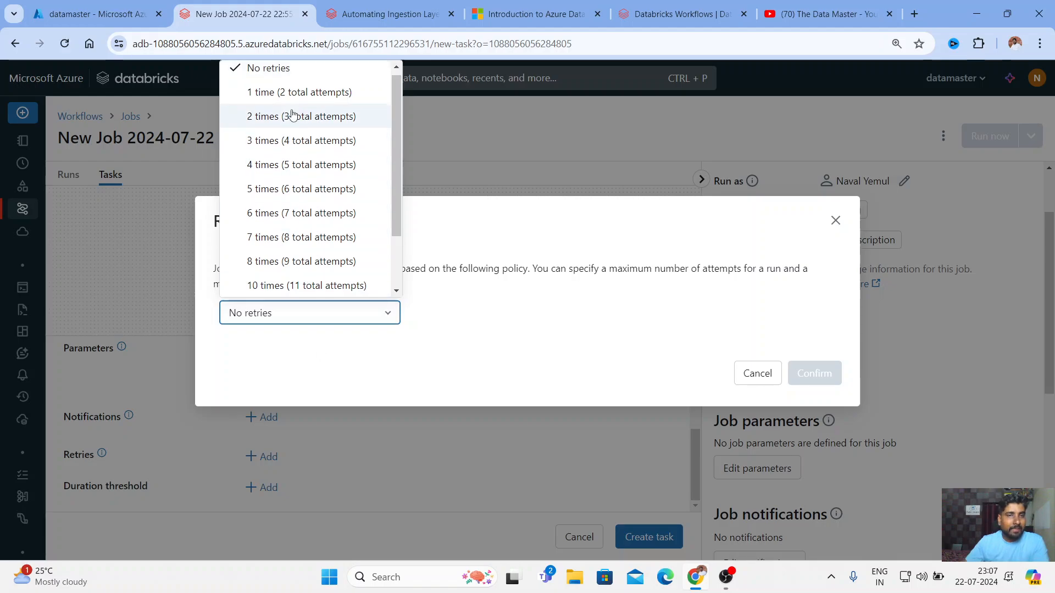
left_click(772, 381)
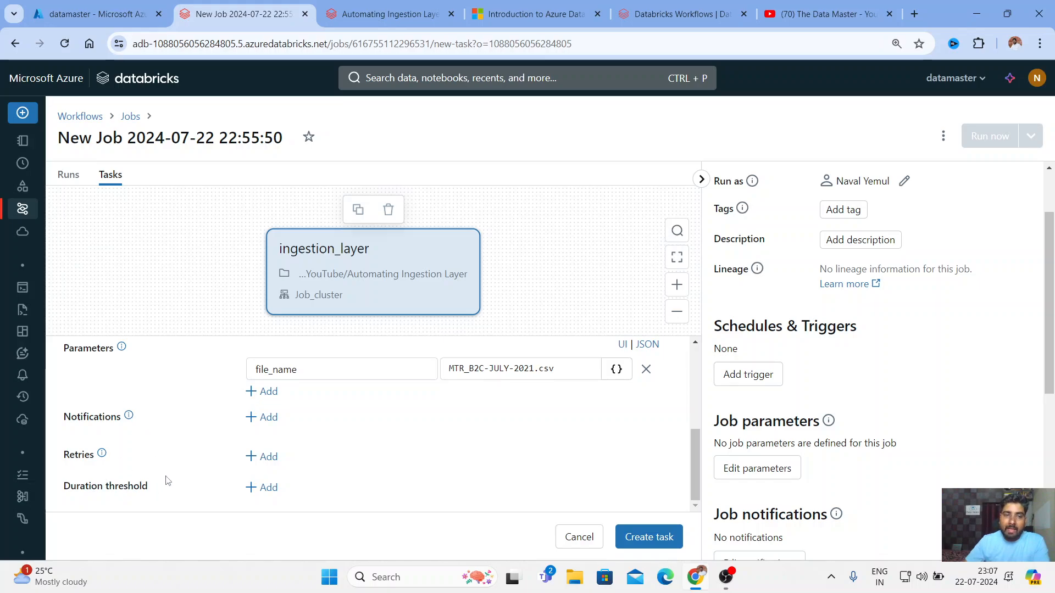
Add Duration threshold warning and timeout fields to the ingestion_layer task
left_click(269, 488)
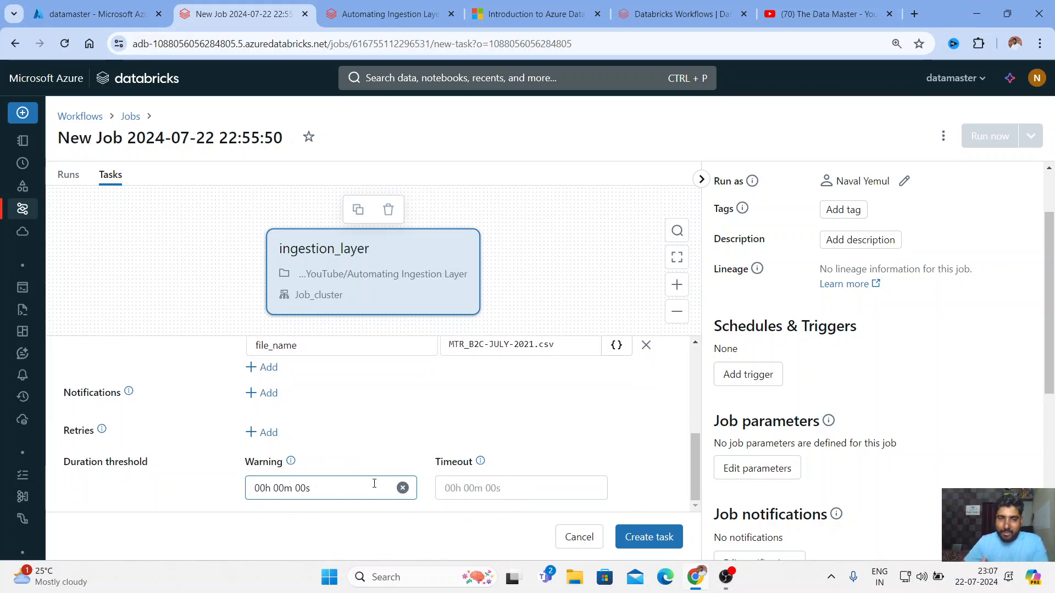
left_click(401, 488)
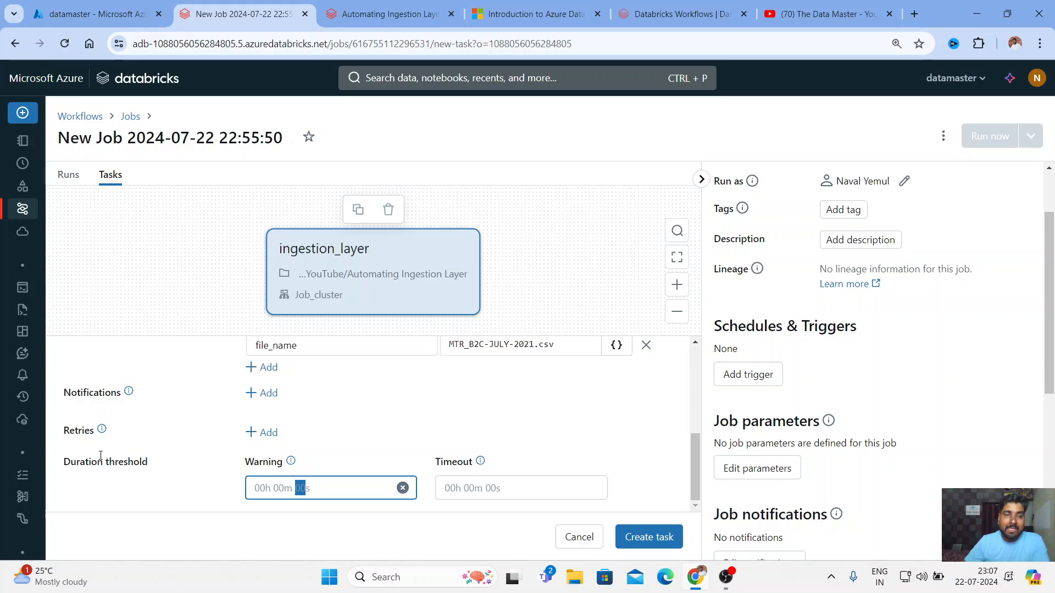
scroll(102, 442, "up", 10)
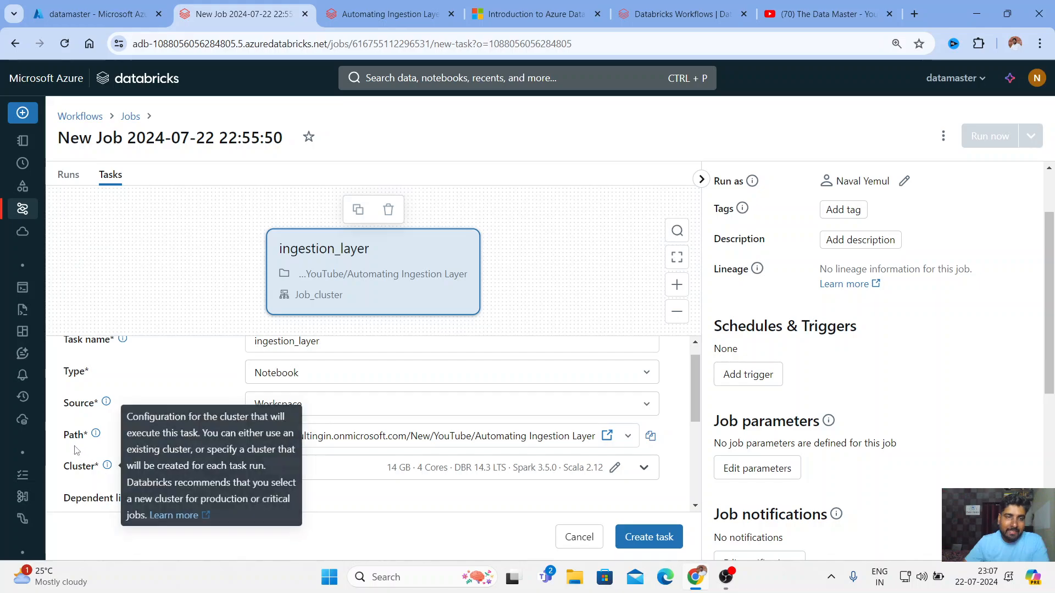
scroll(85, 365, "up", 1)
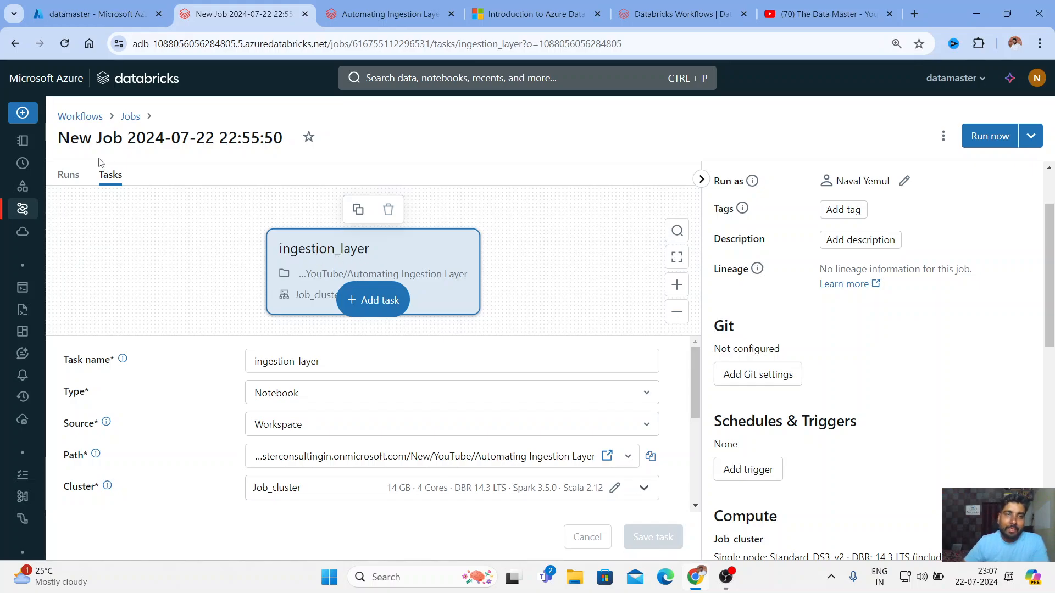
left_click_drag(60, 137, 283, 137)
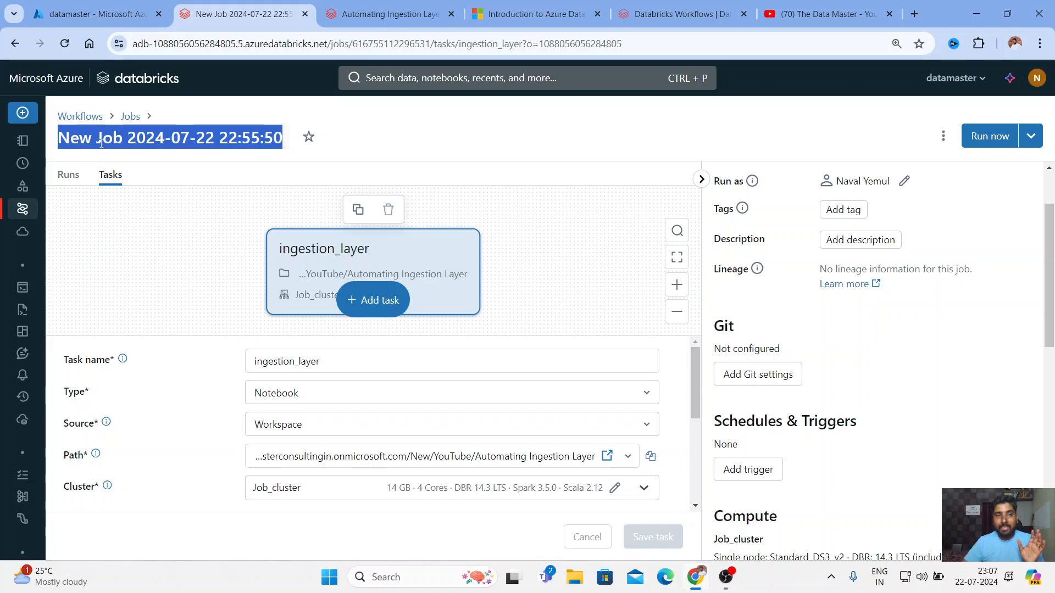
left_click(158, 137)
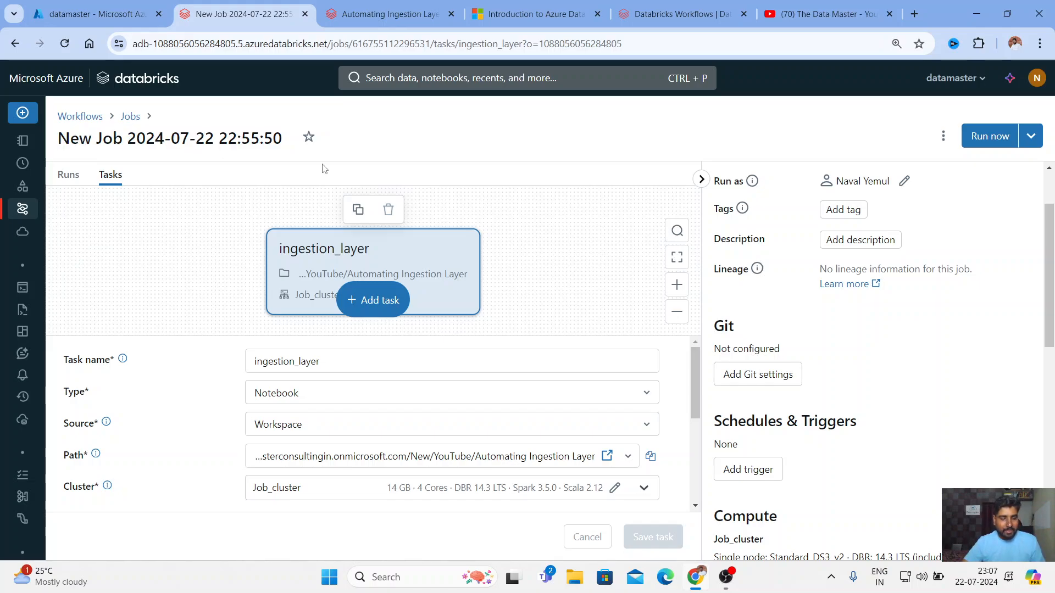
key("ctrl+a")
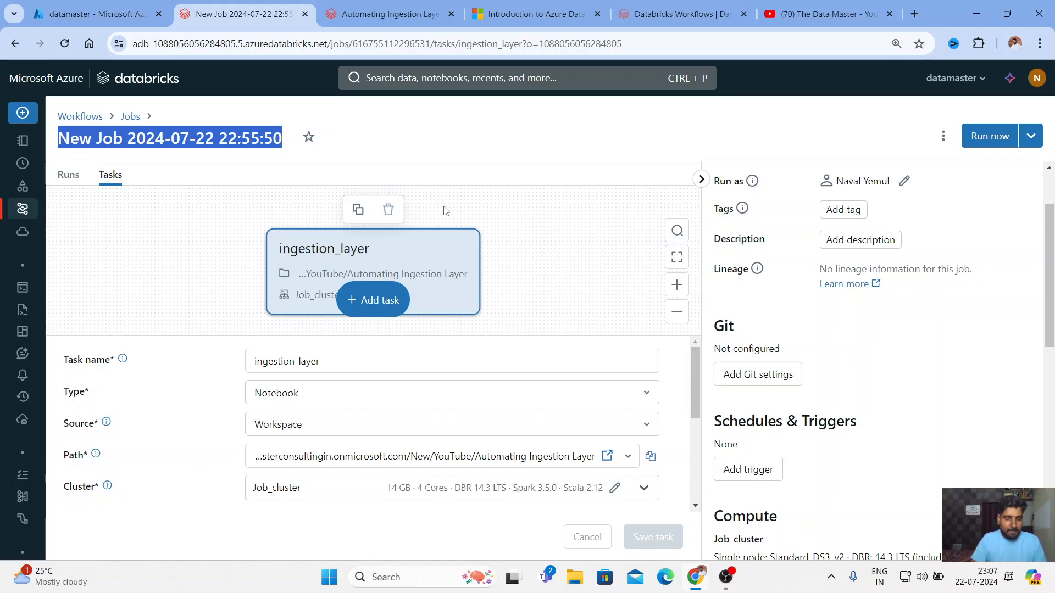
type("Exom")
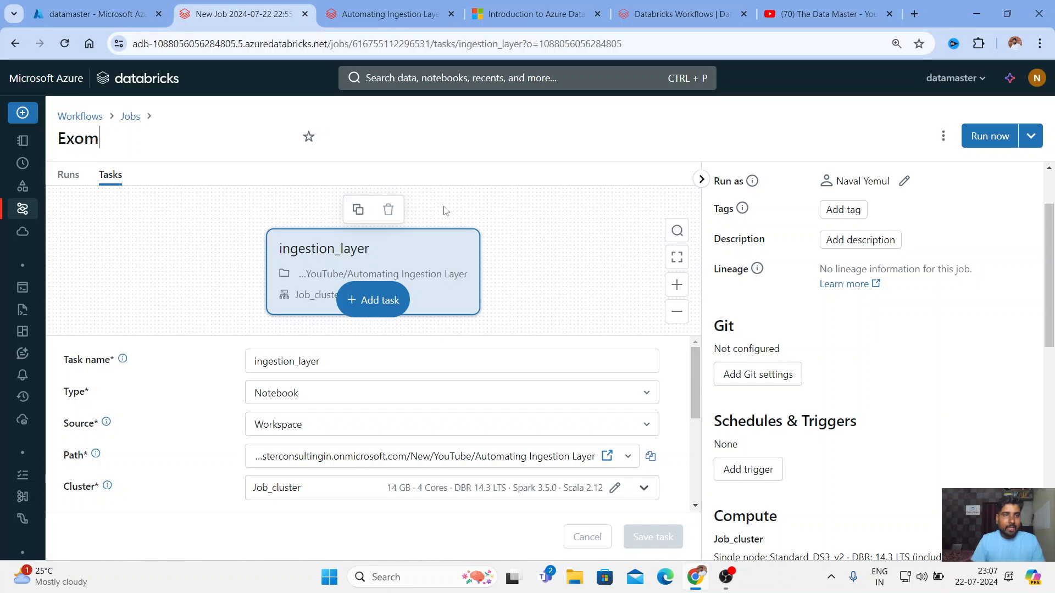
key("BackSpace")
key("BackSpace")
key("BackSpace")
type("com")
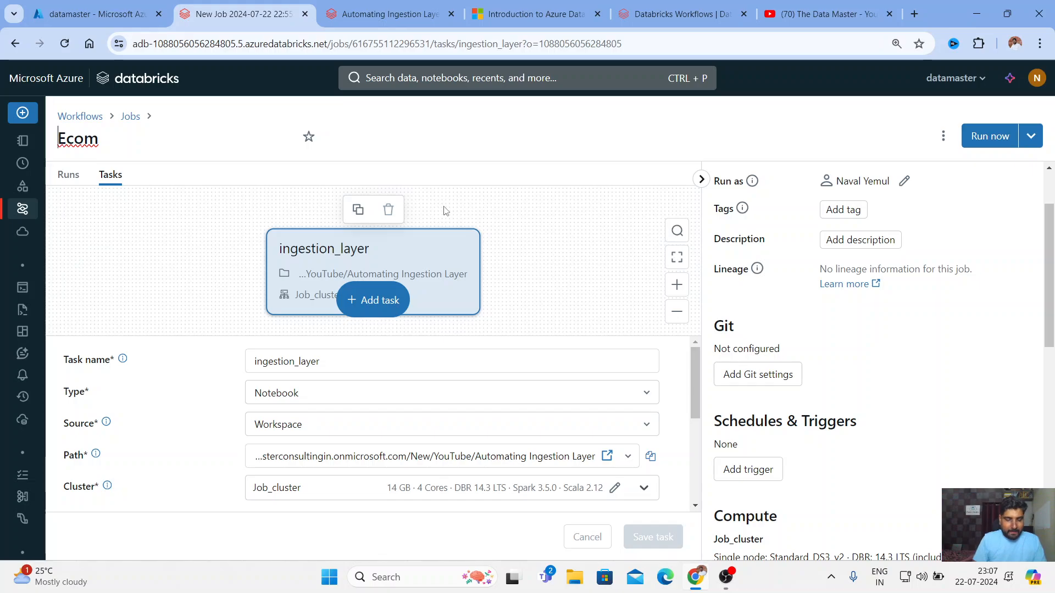
left_click(365, 117)
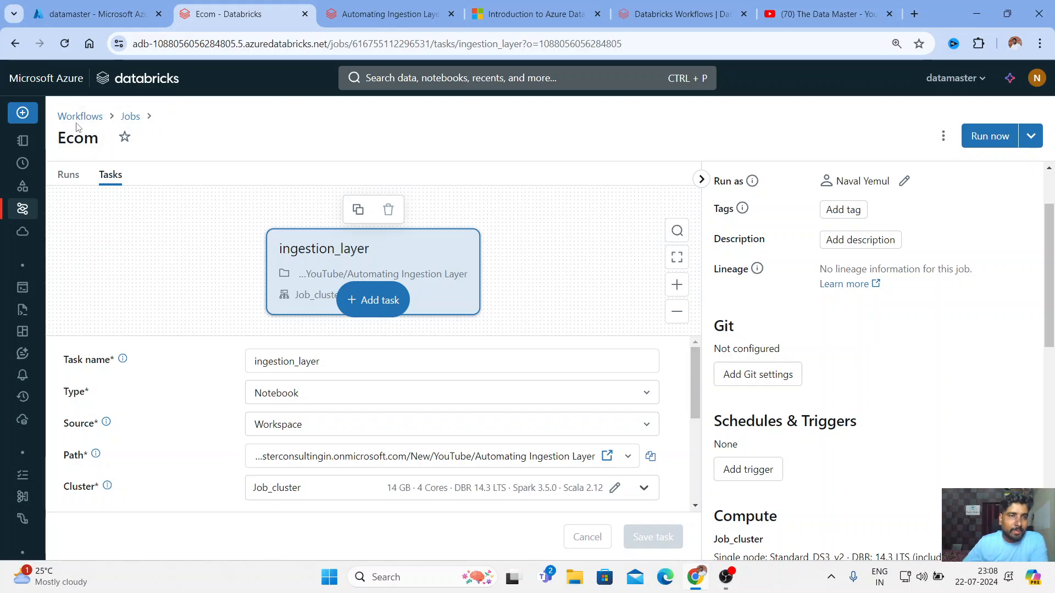
Open the Ecom job from the Workflows Jobs list
left_click(28, 210)
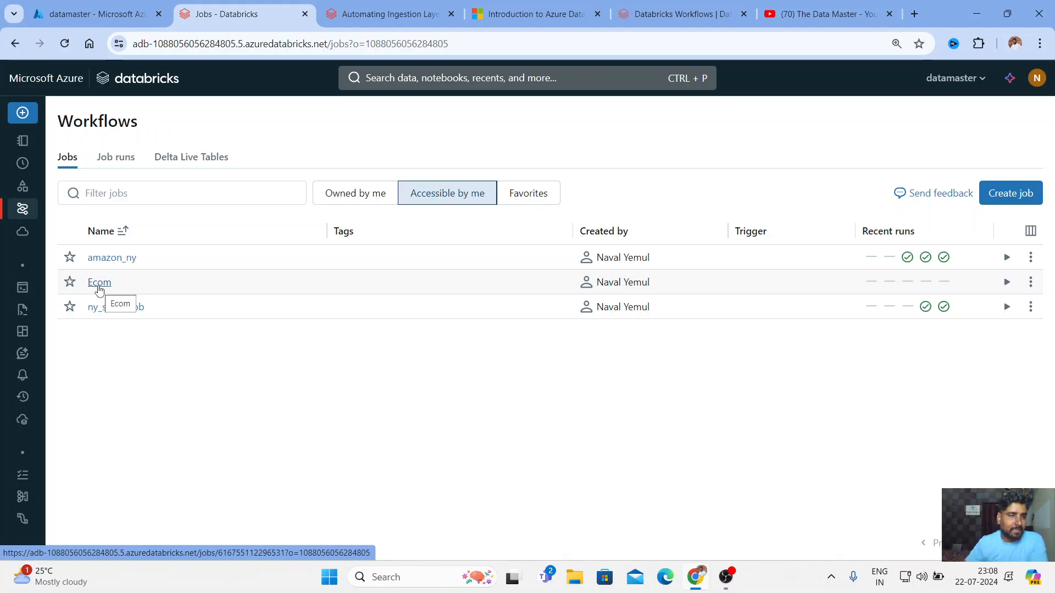
left_click(99, 283)
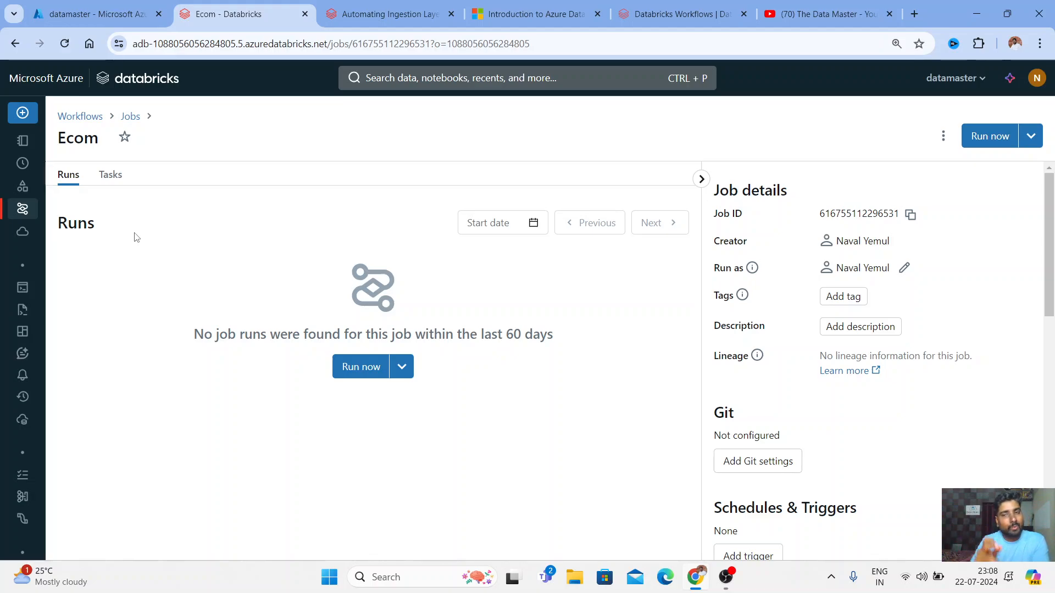
Add a new SQL task after ingestion_layer in the Ecom job
left_click(110, 175)
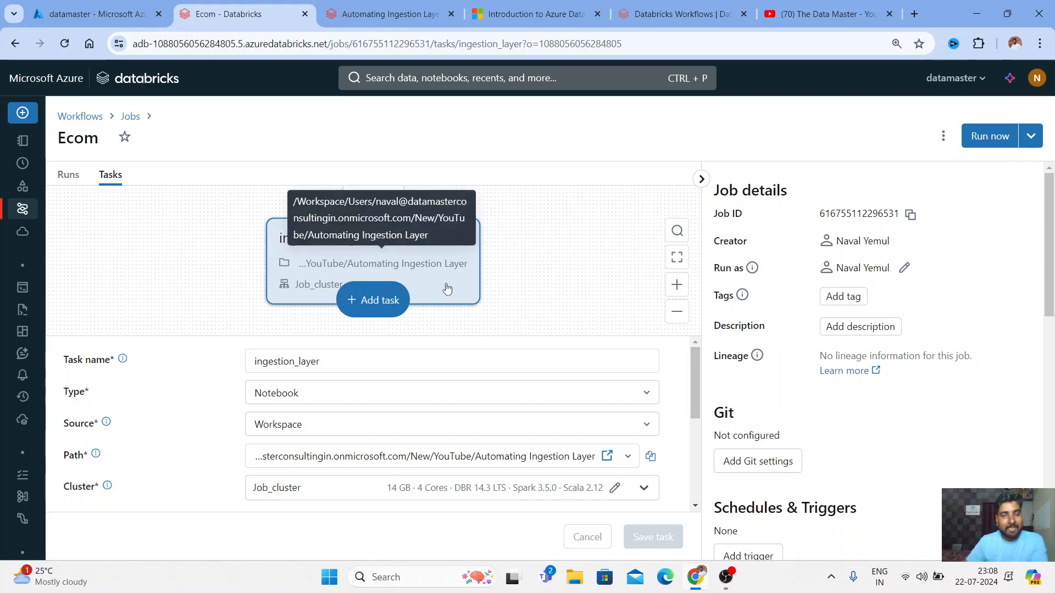
scroll(511, 357, "down", 5)
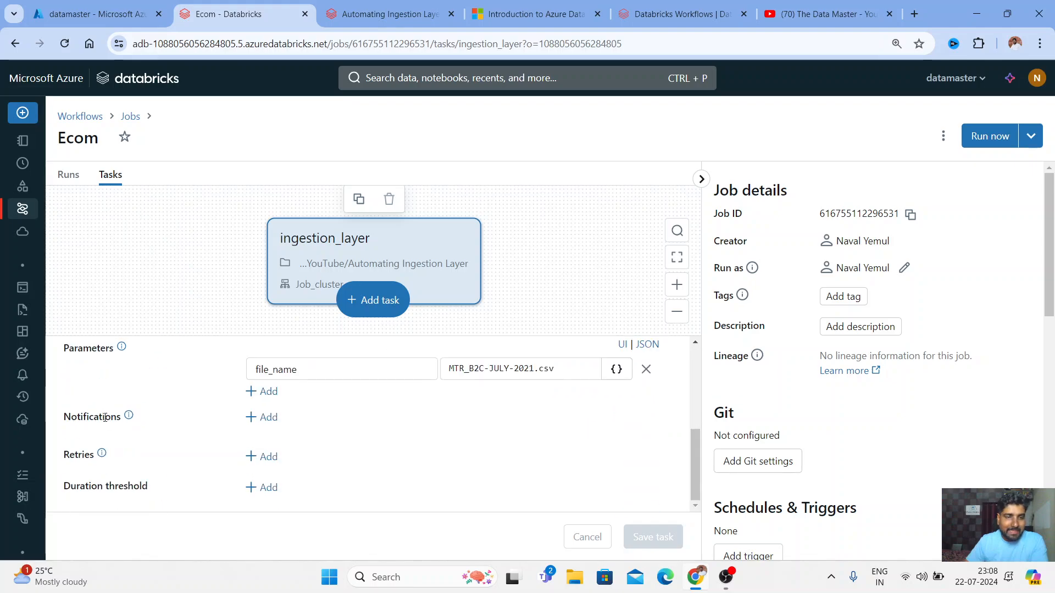
scroll(511, 357, "up", 5)
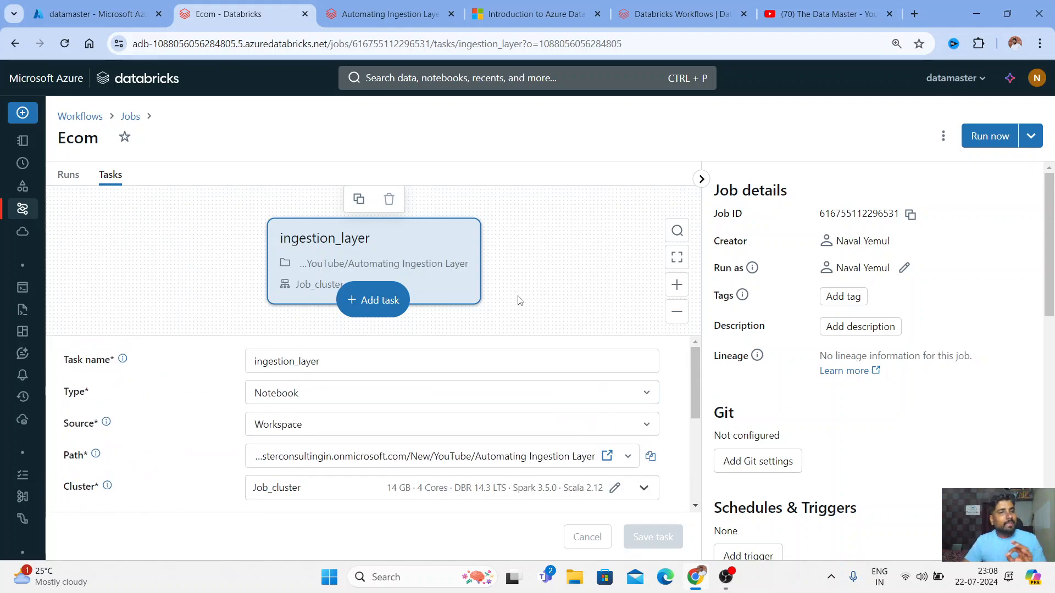
left_click(391, 315)
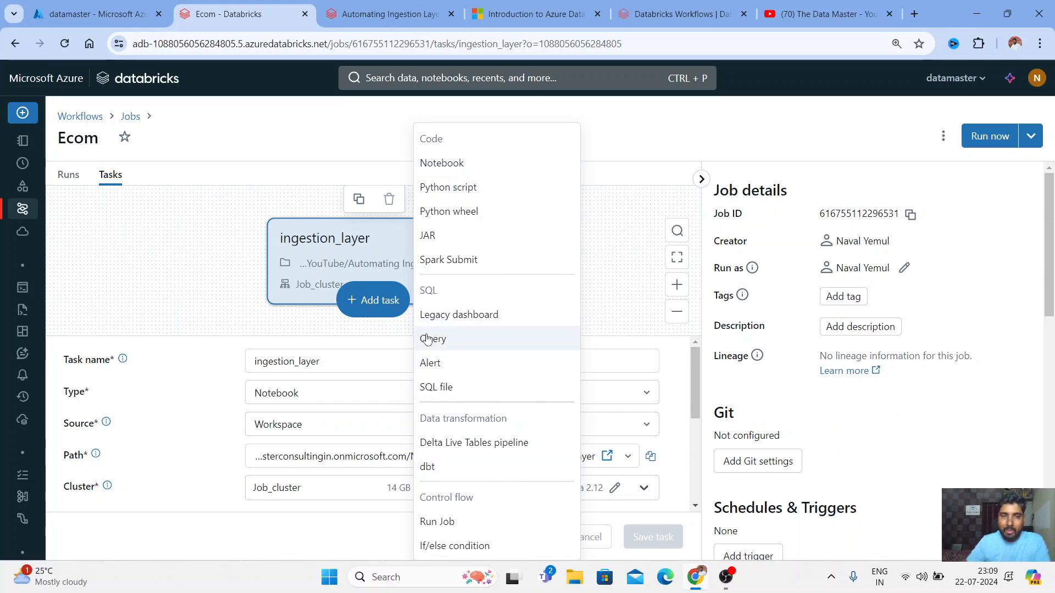
left_click(447, 350)
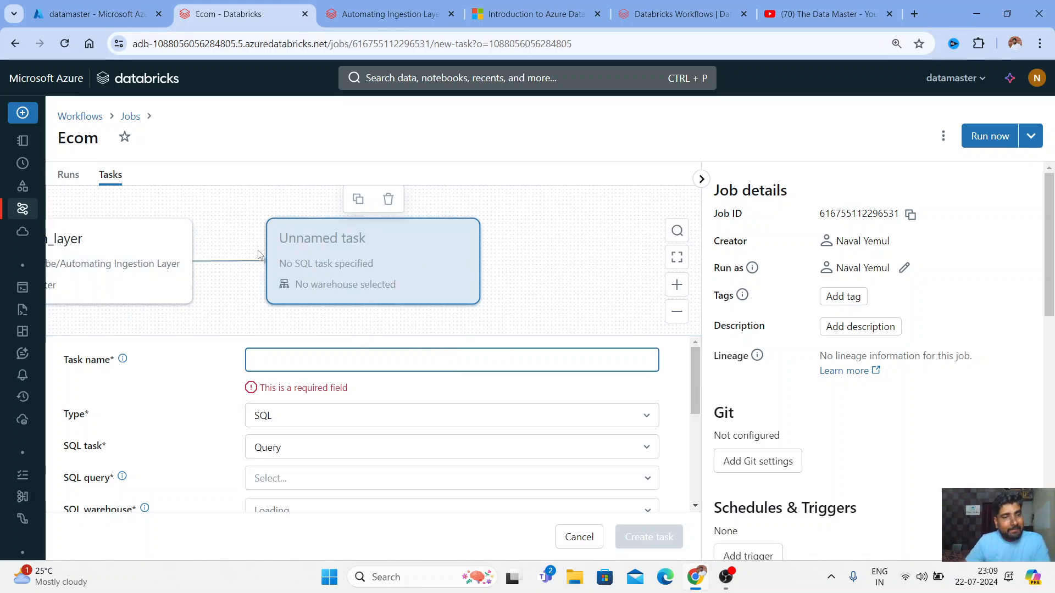
Remove ingestion_layer from the new task's Depends on and re-center the task graph
scroll(175, 435, "down", 5)
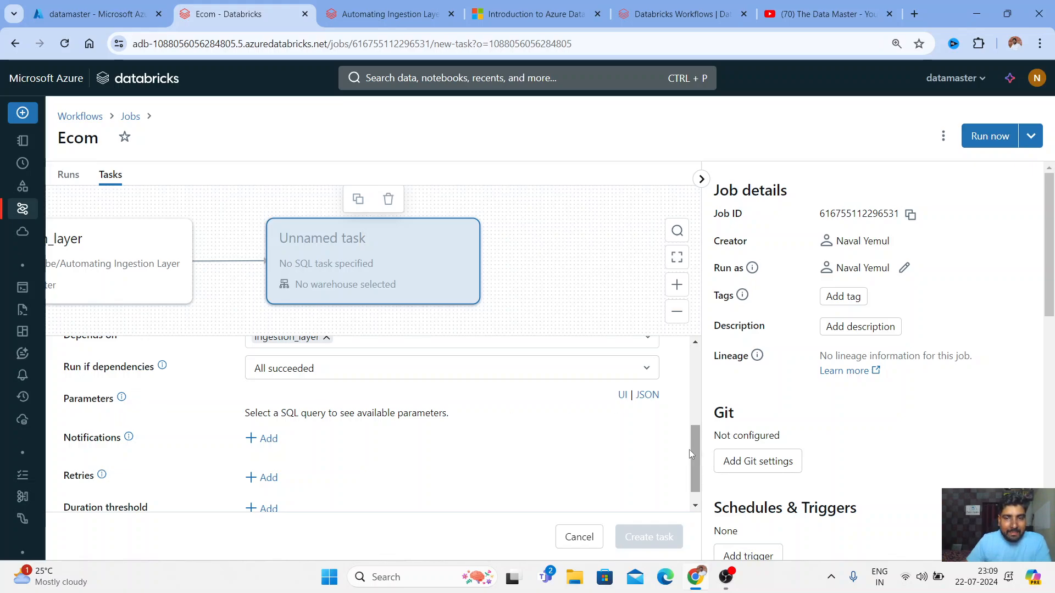
scroll(697, 447, "up", 2)
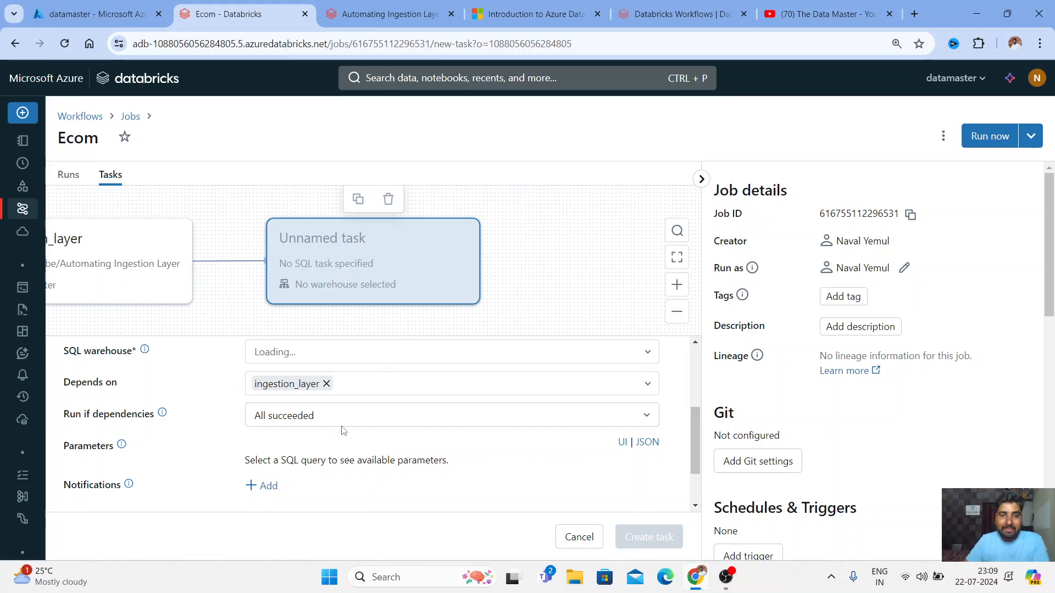
left_click(326, 384)
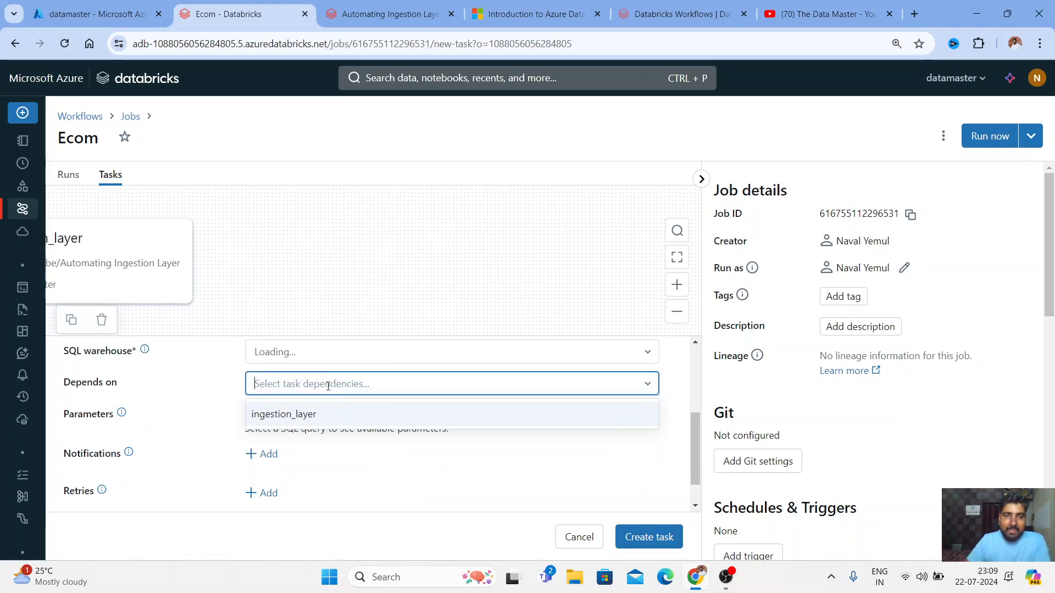
left_click_drag(501, 243, 489, 294)
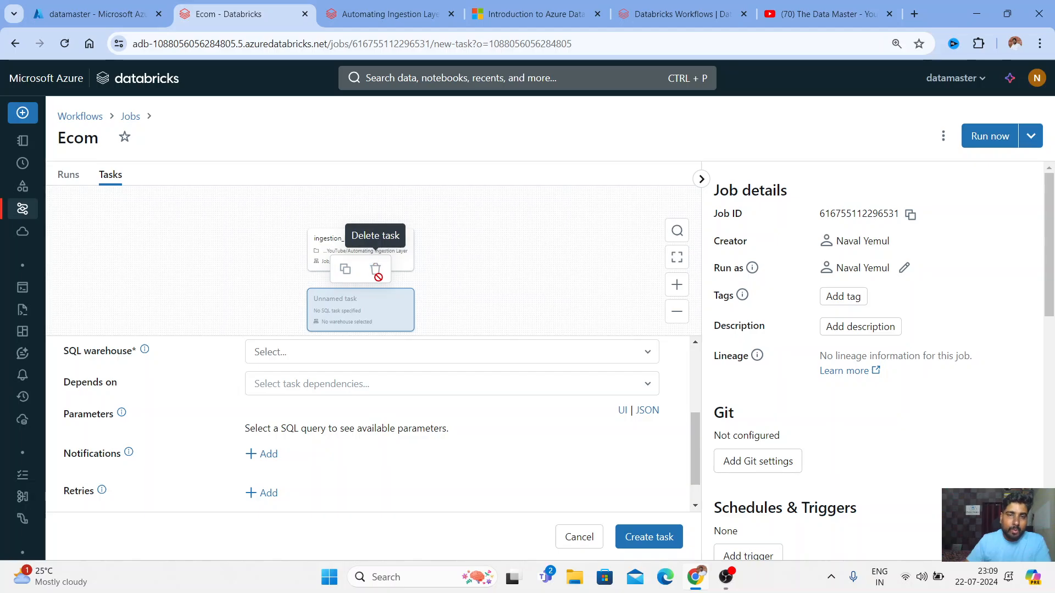
Delete the unnamed draft task and add a Notebook task named silver
left_click(577, 536)
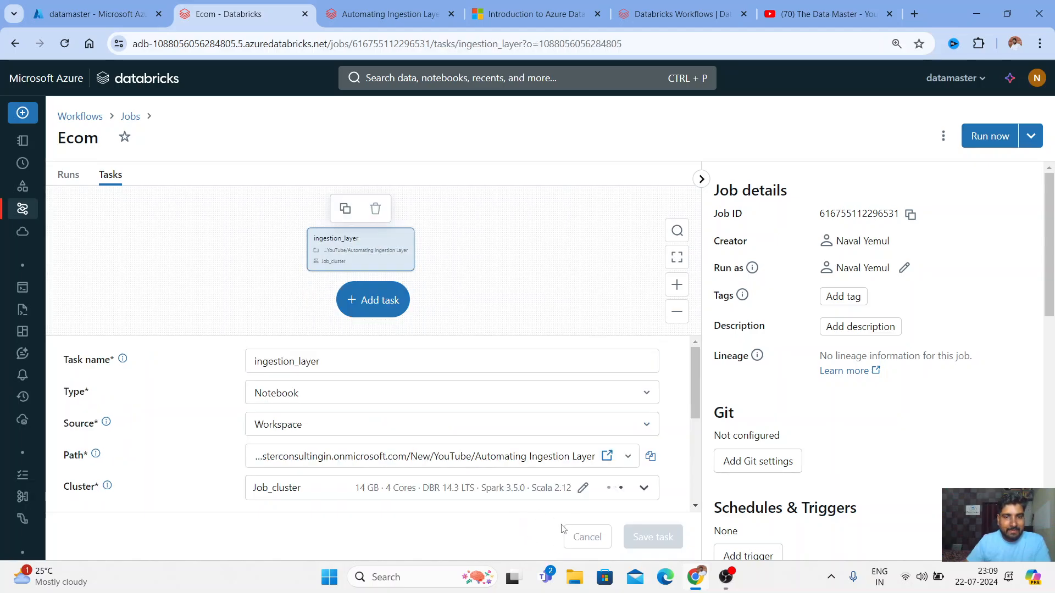
left_click(368, 300)
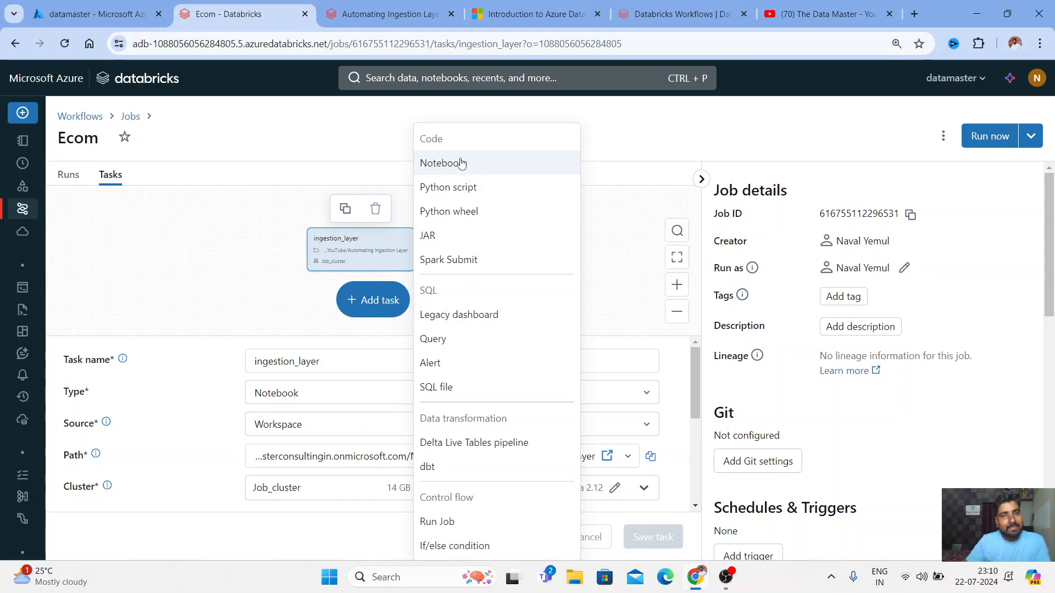
left_click(461, 163)
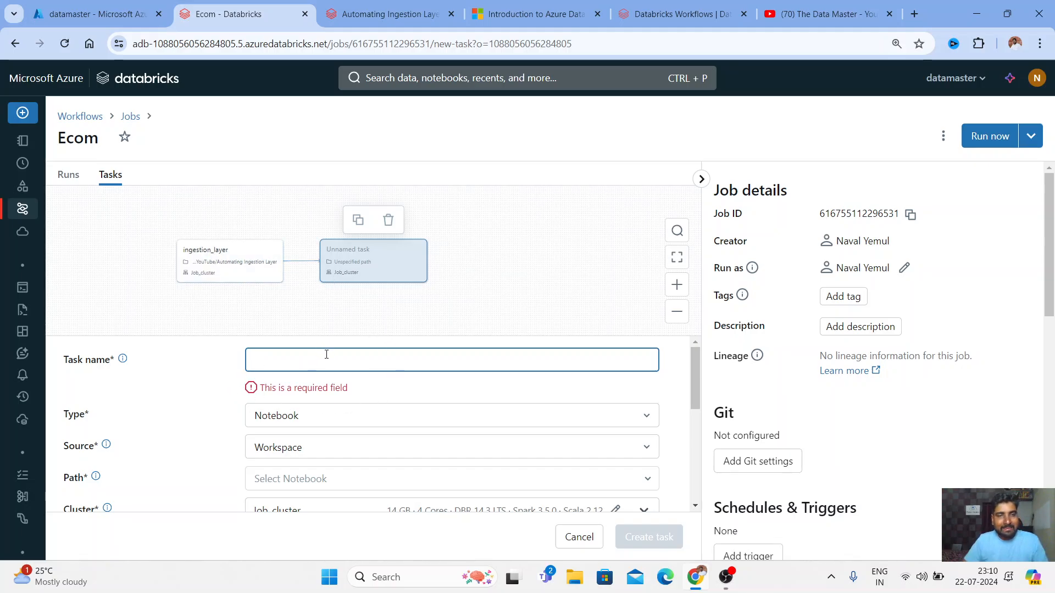
type("silver")
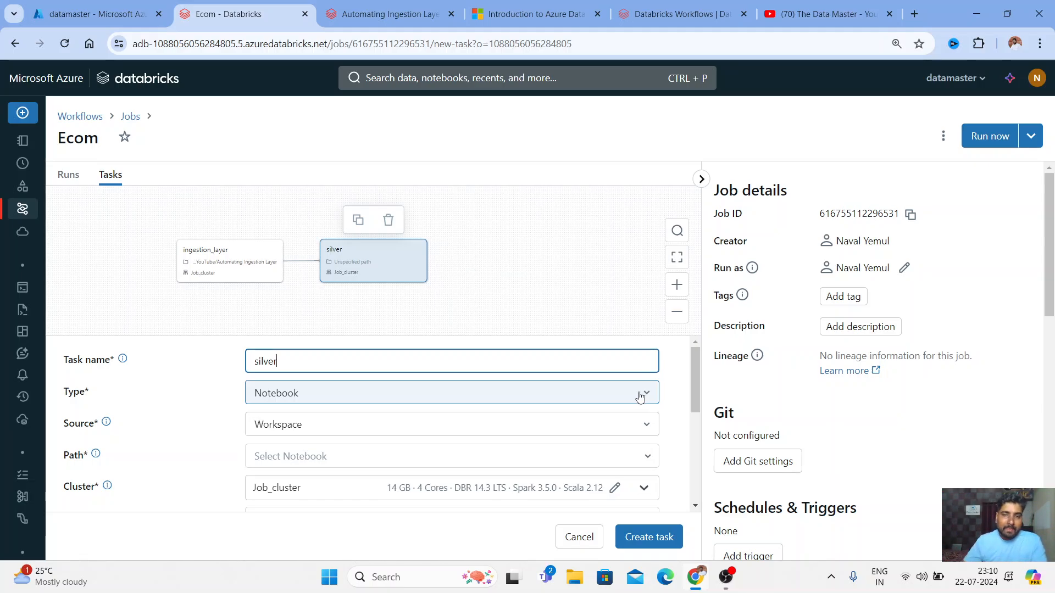
left_click(640, 396)
left_click(271, 156)
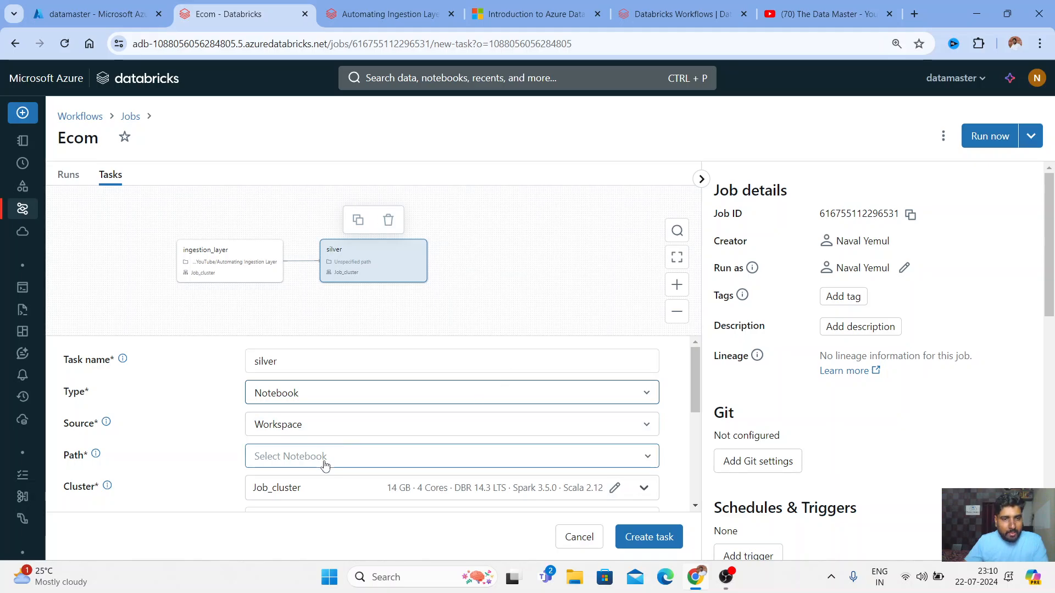
Set the silver task's Path to the SQL warehouse in Notebooks notebook
left_click(633, 460)
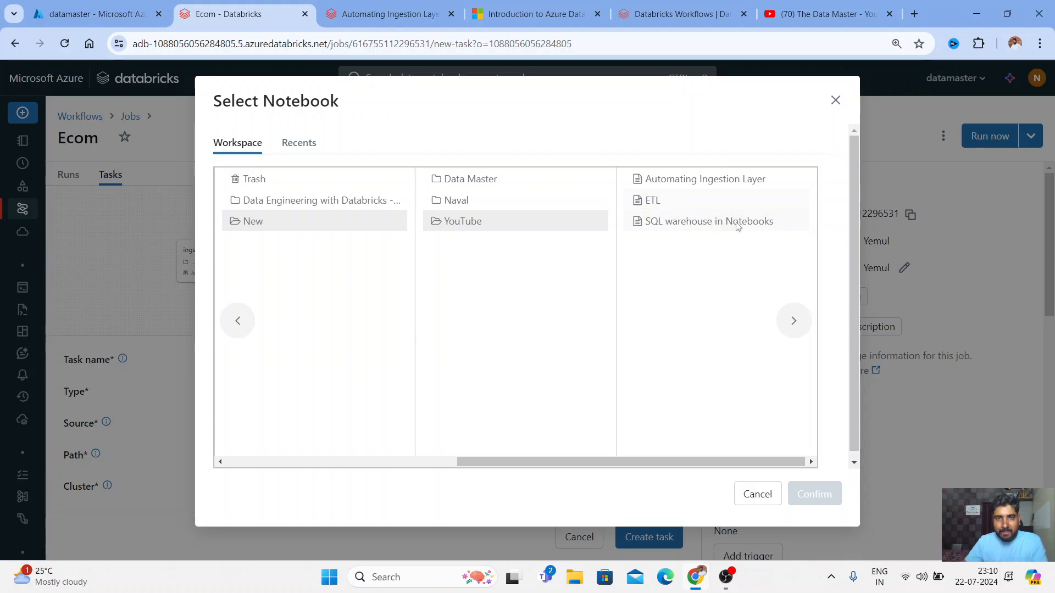
left_click(739, 223)
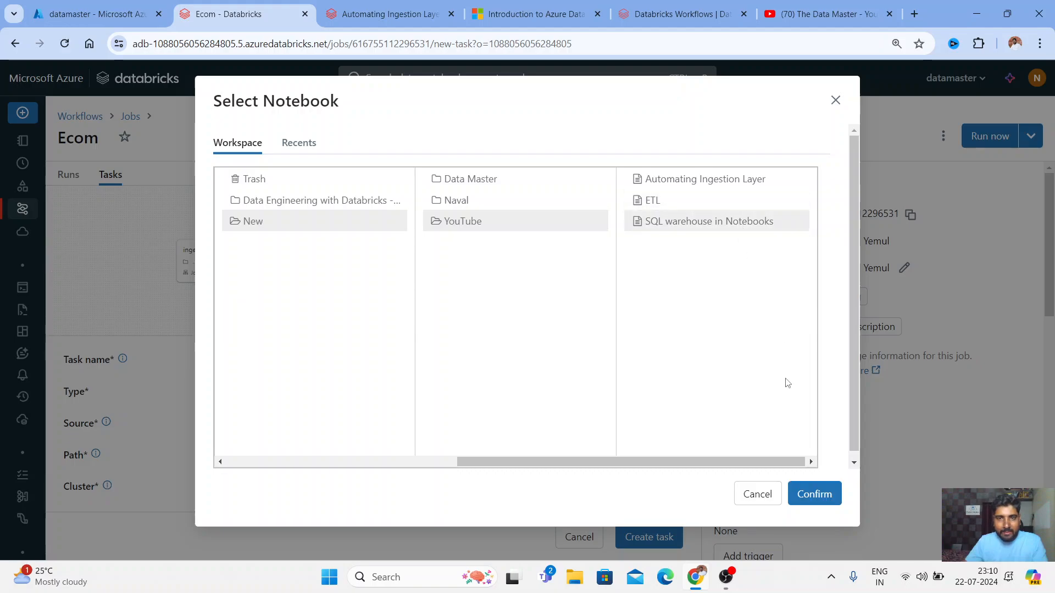
left_click(816, 496)
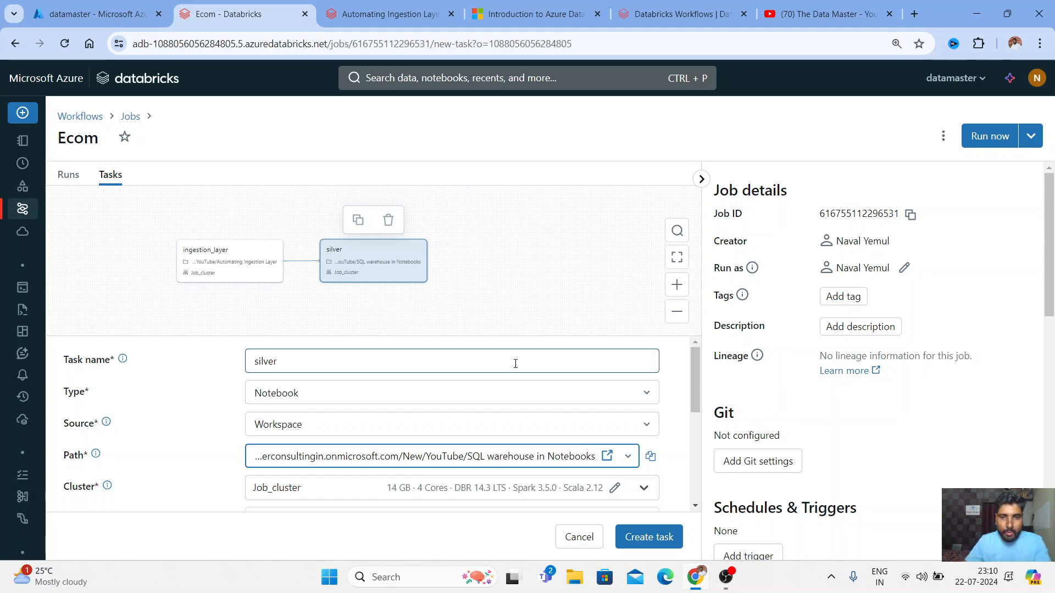
scroll(691, 368, "down", 1)
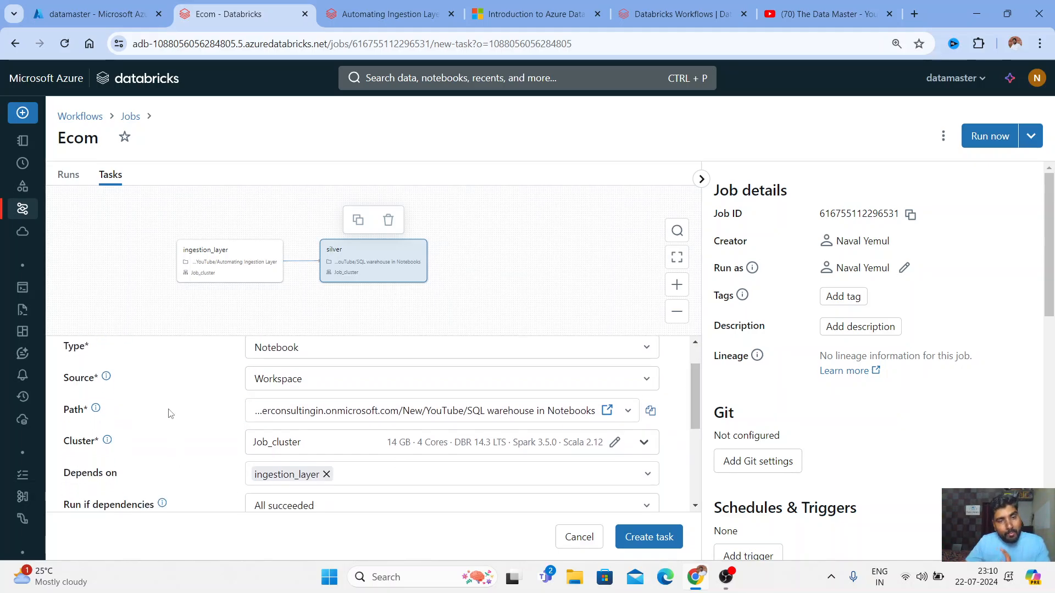
scroll(699, 406, "down", 1)
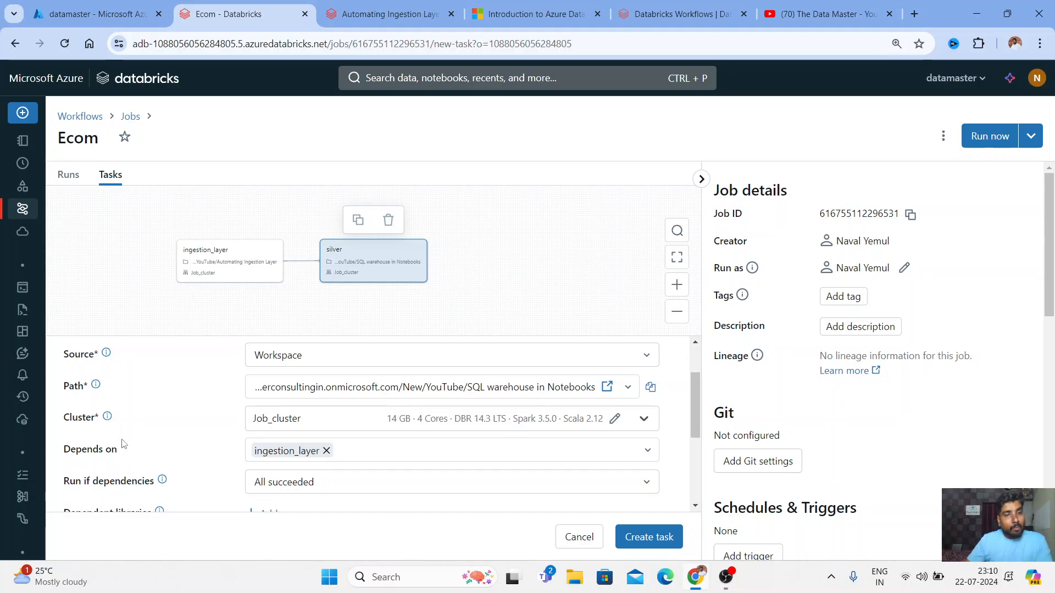
mouse_move(107, 418)
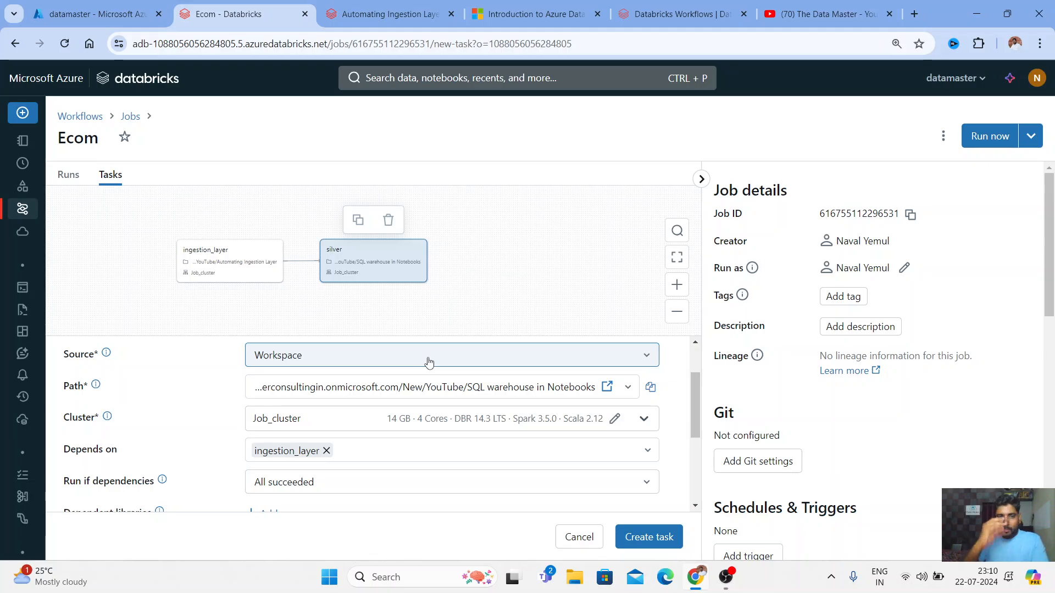
Review the Job_cluster settings and Depends on options unchanged, then cancel the unsaved silver task
left_click(652, 429)
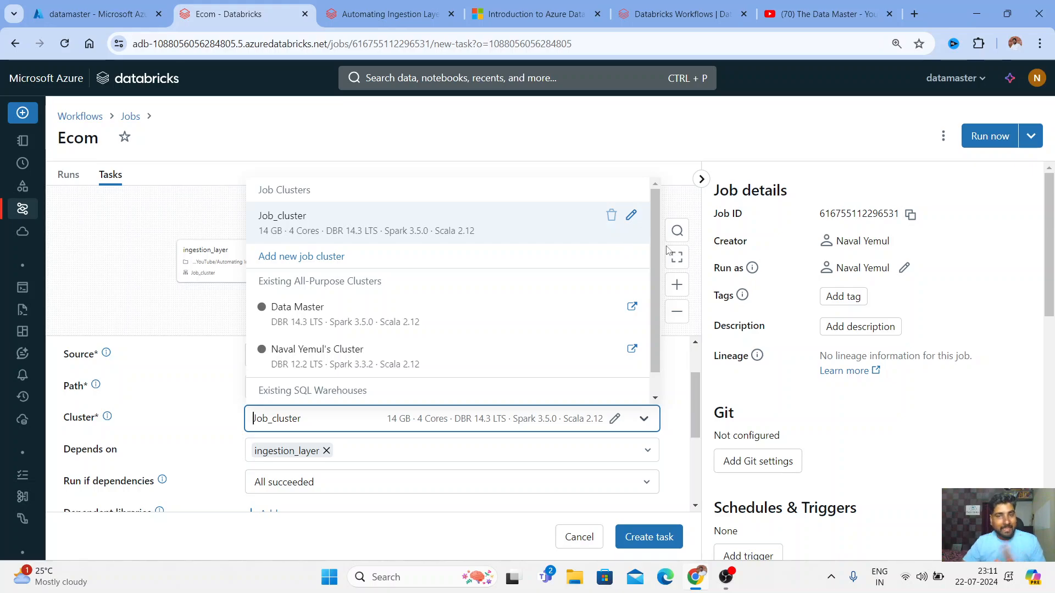
left_click(630, 214)
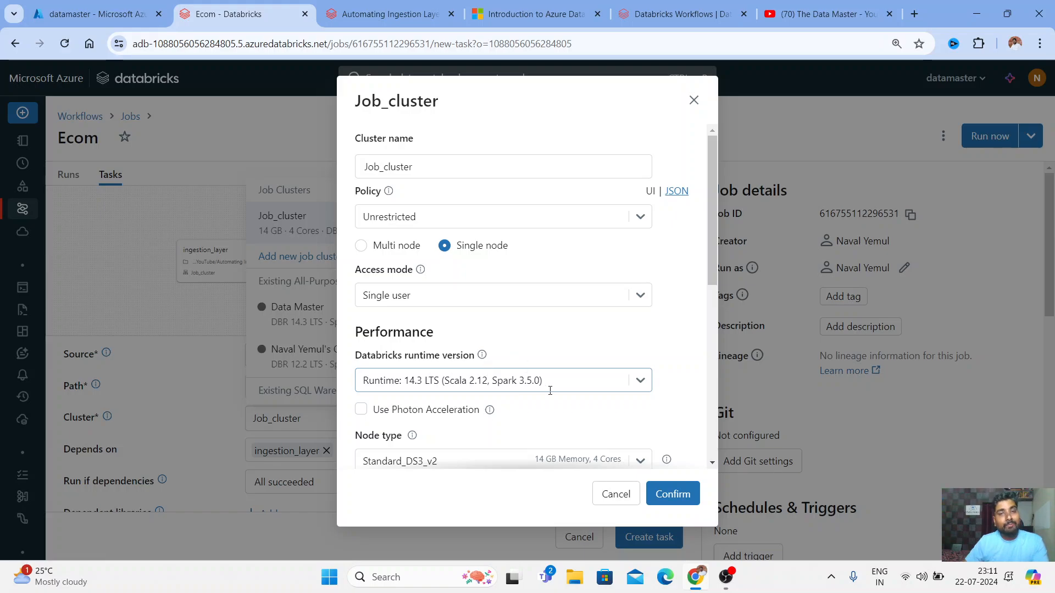
left_click(611, 492)
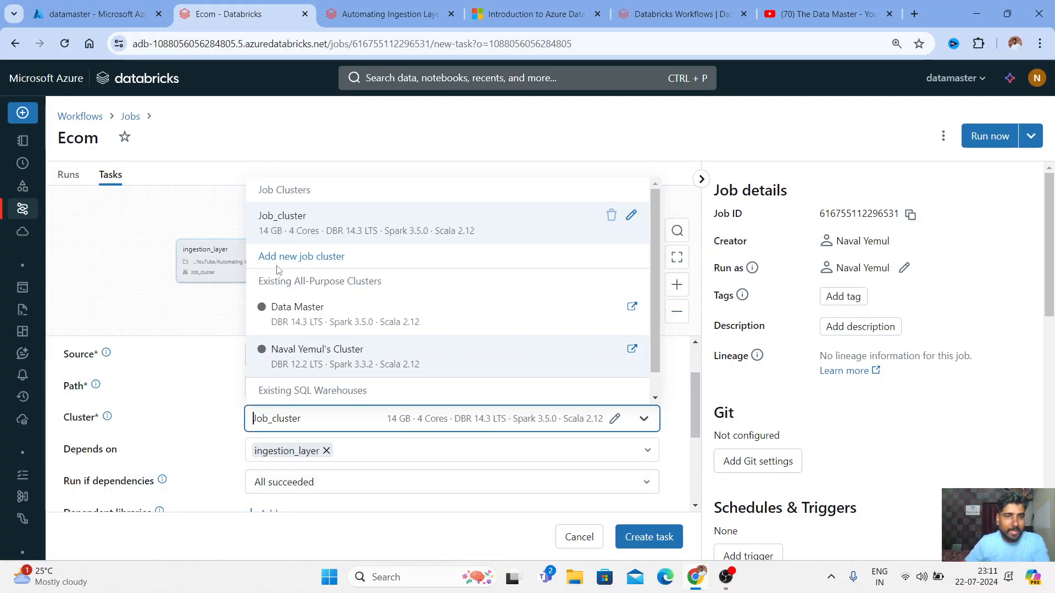
left_click(683, 360)
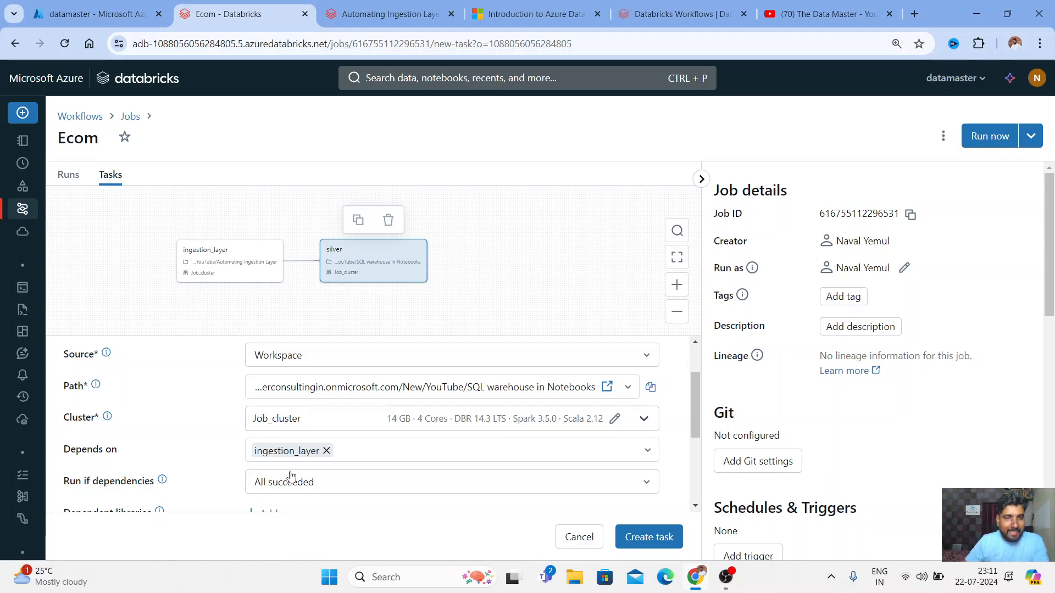
left_click_drag(81, 450, 128, 446)
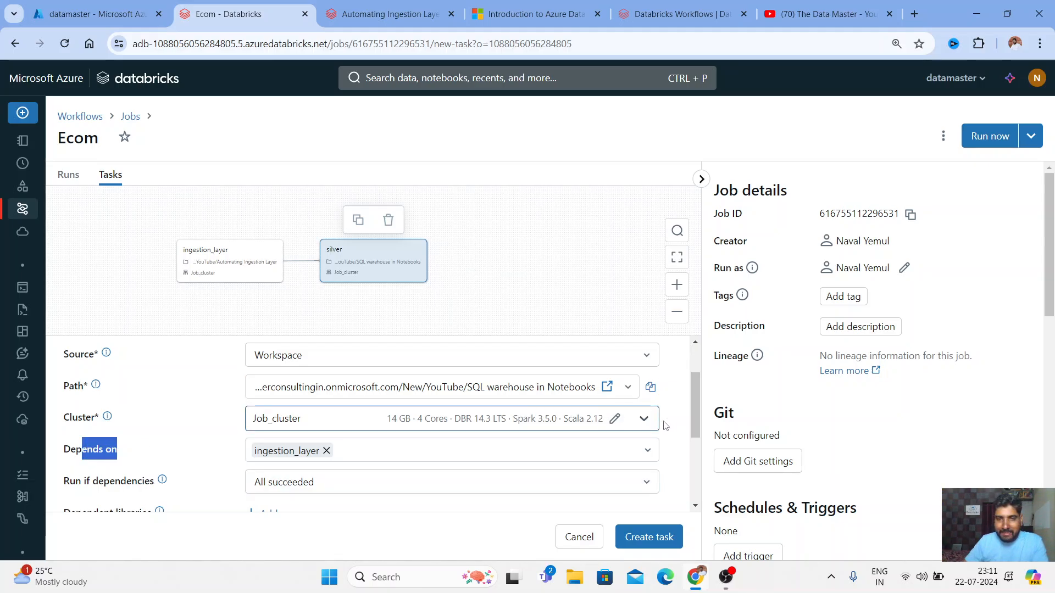
left_click_drag(696, 380, 697, 395)
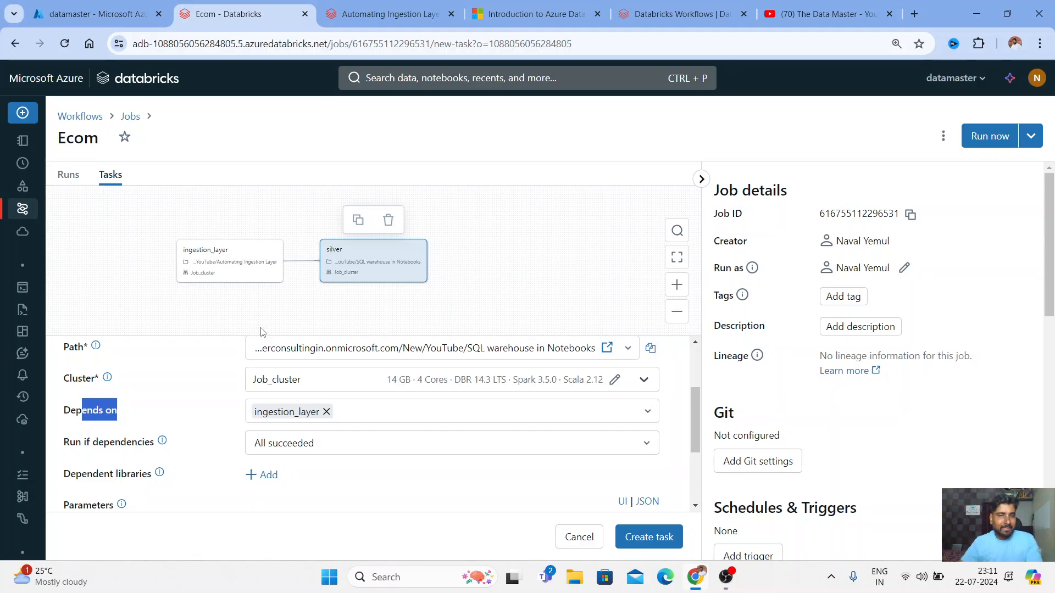
left_click(417, 412)
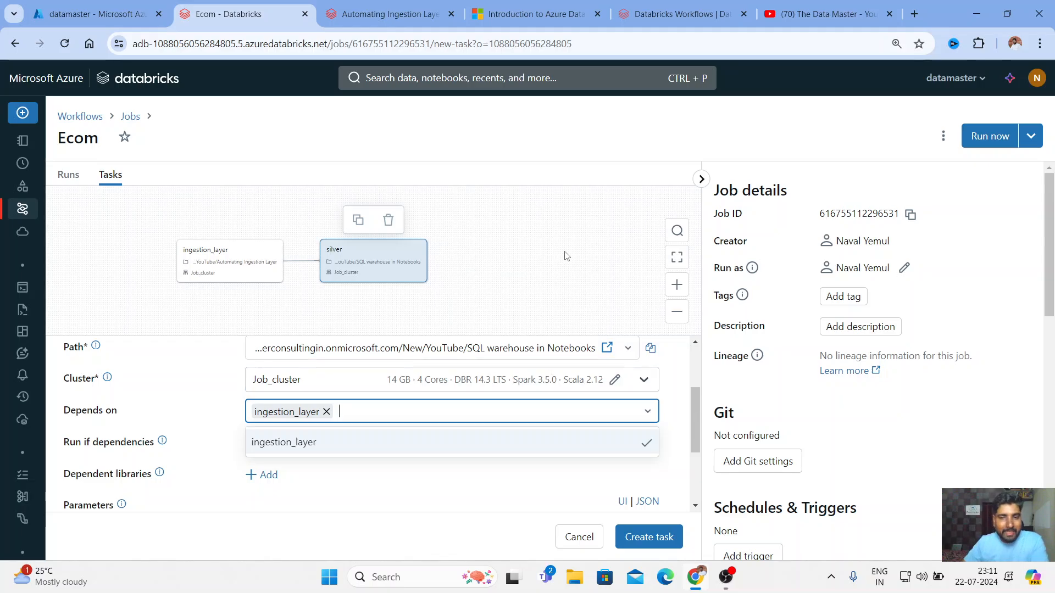
left_click(582, 541)
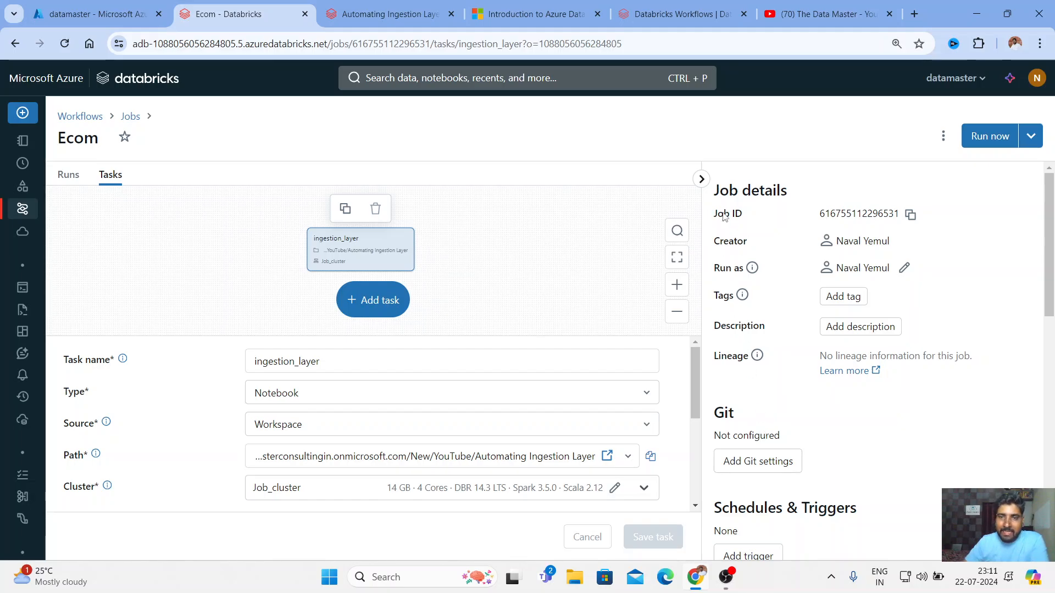
left_click_drag(713, 214, 762, 270)
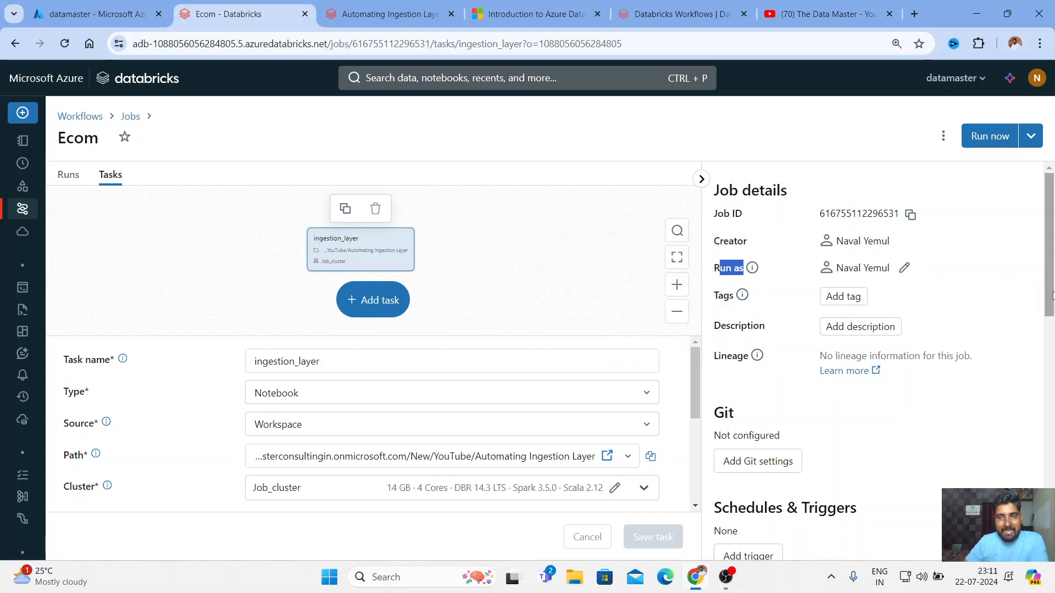
scroll(839, 308, "down", 1)
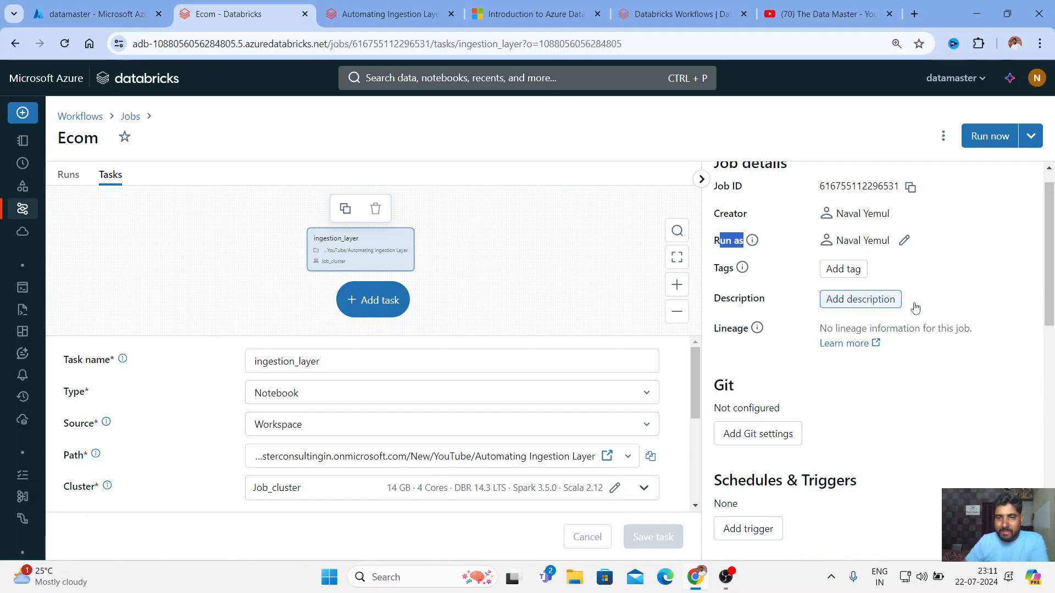
left_click_drag(1042, 270, 1053, 290)
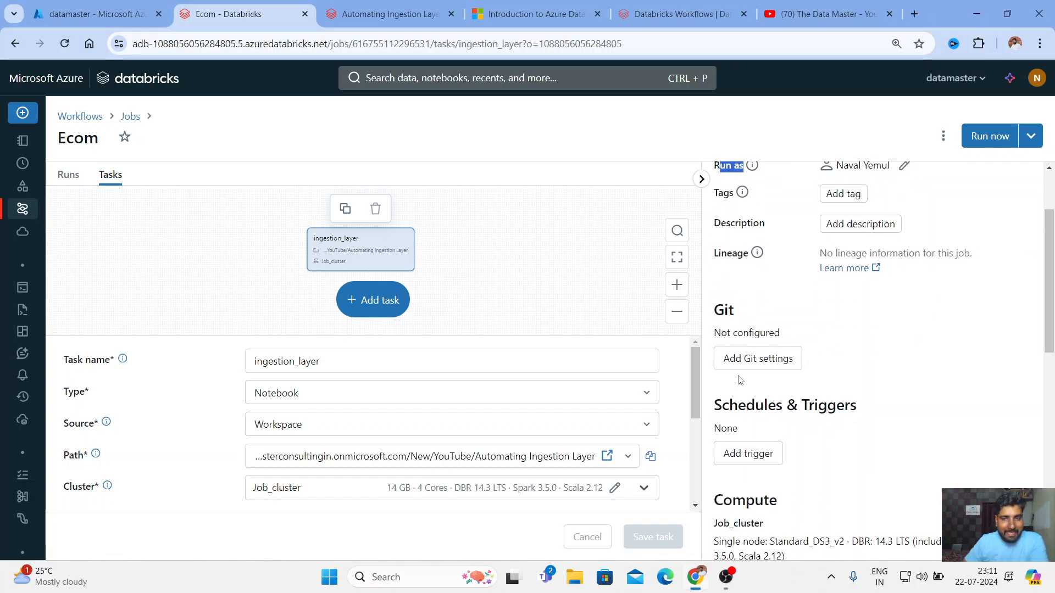
scroll(1021, 278, "up", 1)
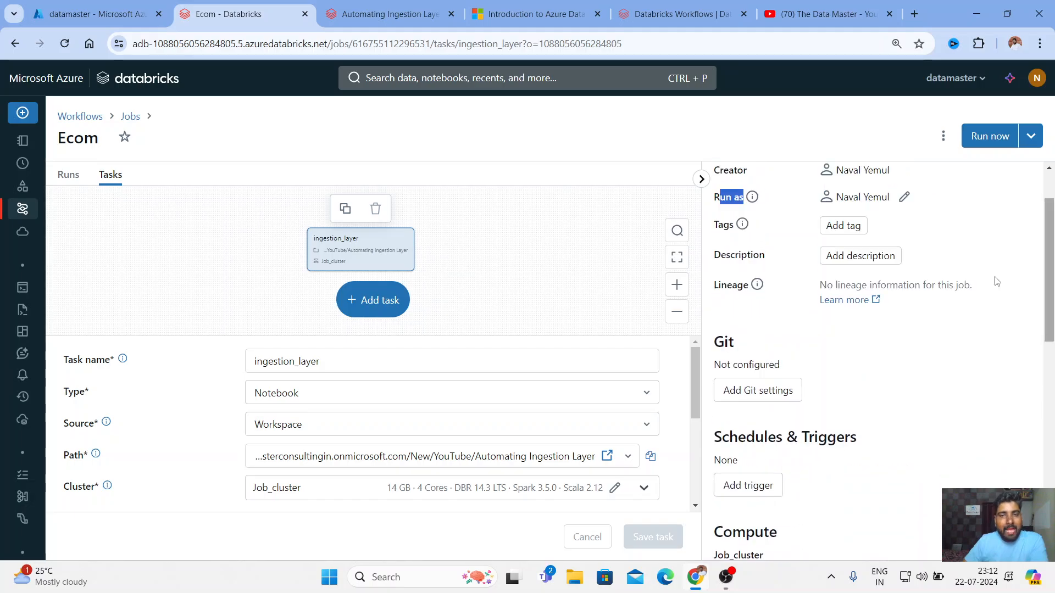
scroll(780, 444, "down", 4)
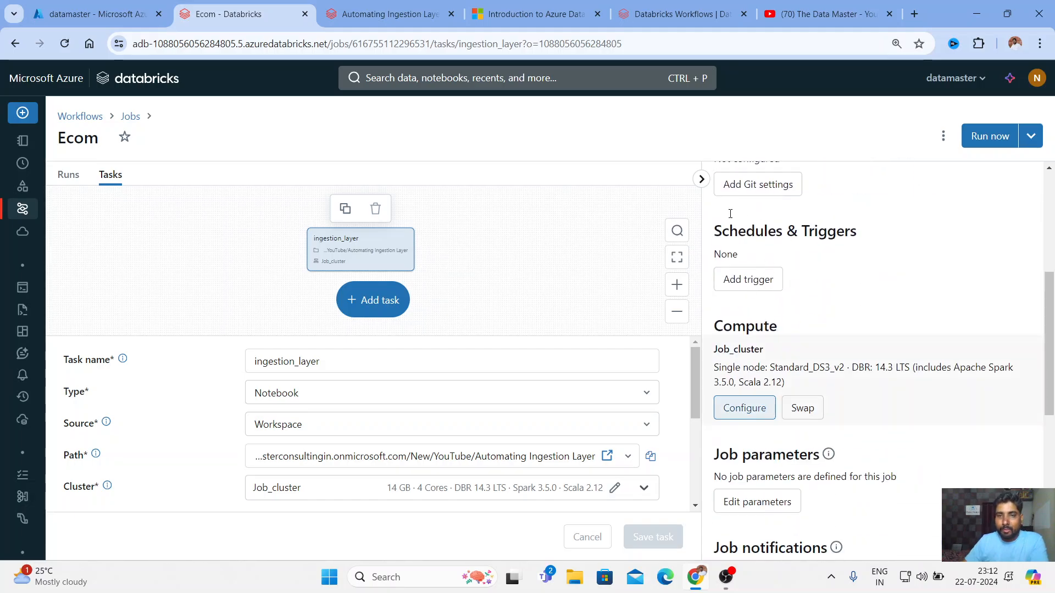
left_click_drag(715, 232, 860, 230)
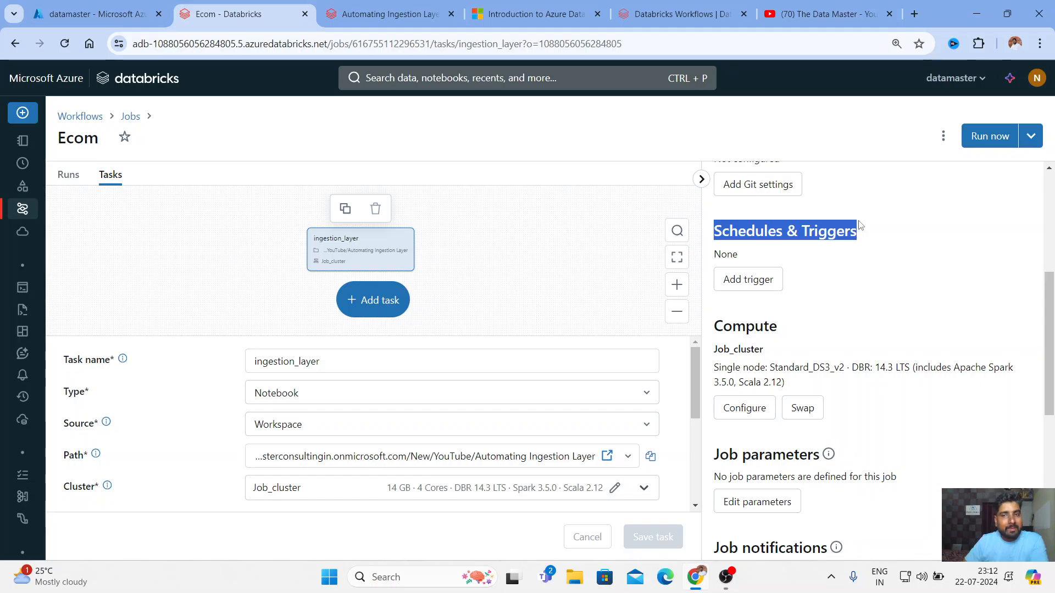
scroll(1022, 344, "down", 1)
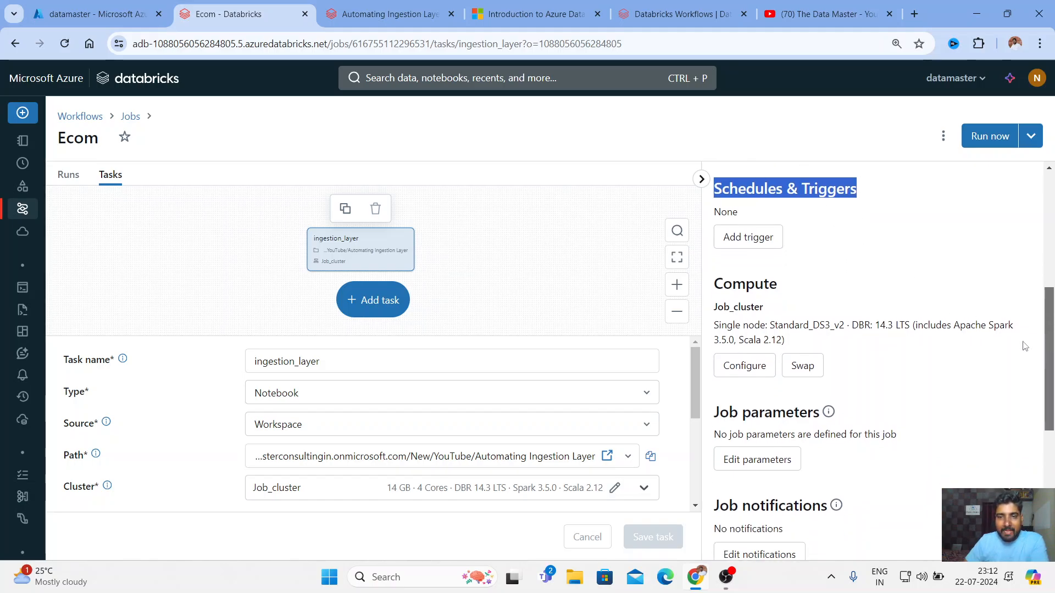
left_click_drag(729, 420, 819, 417)
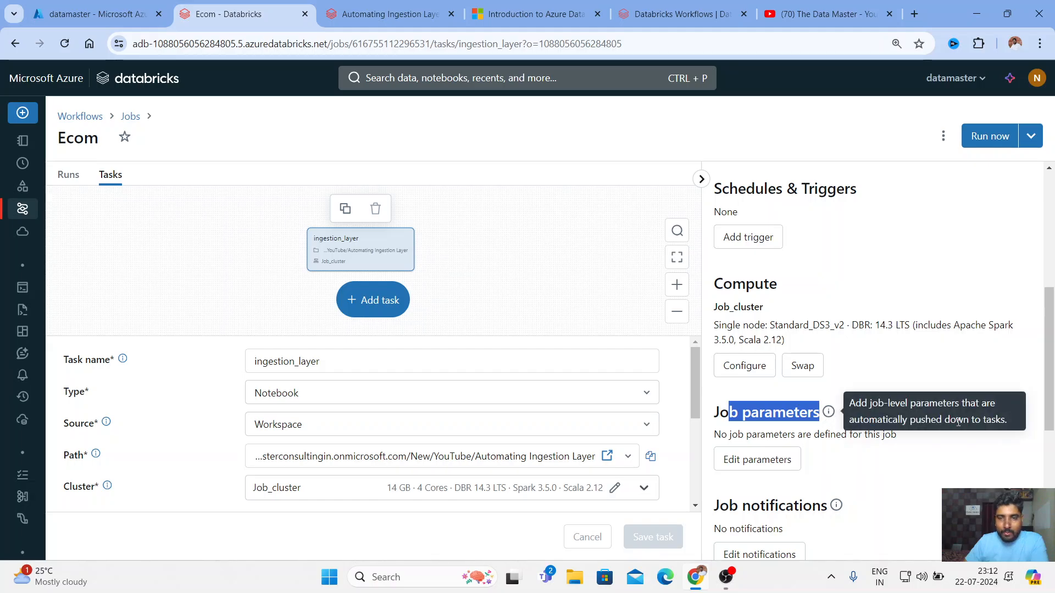
scroll(970, 266, "up", 1)
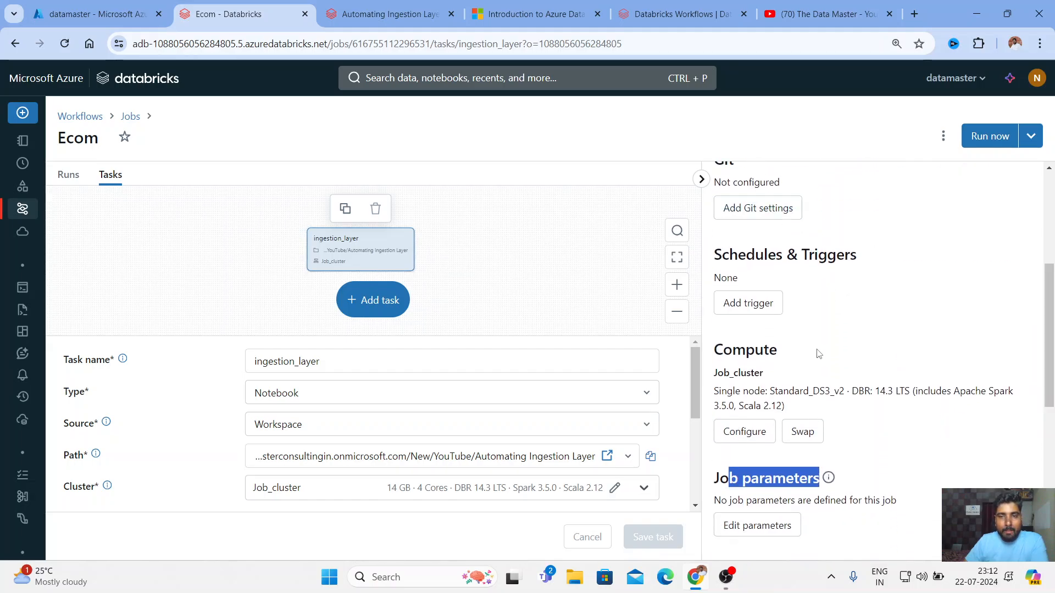
scroll(970, 266, "down", 7)
scroll(786, 274, "up", 5)
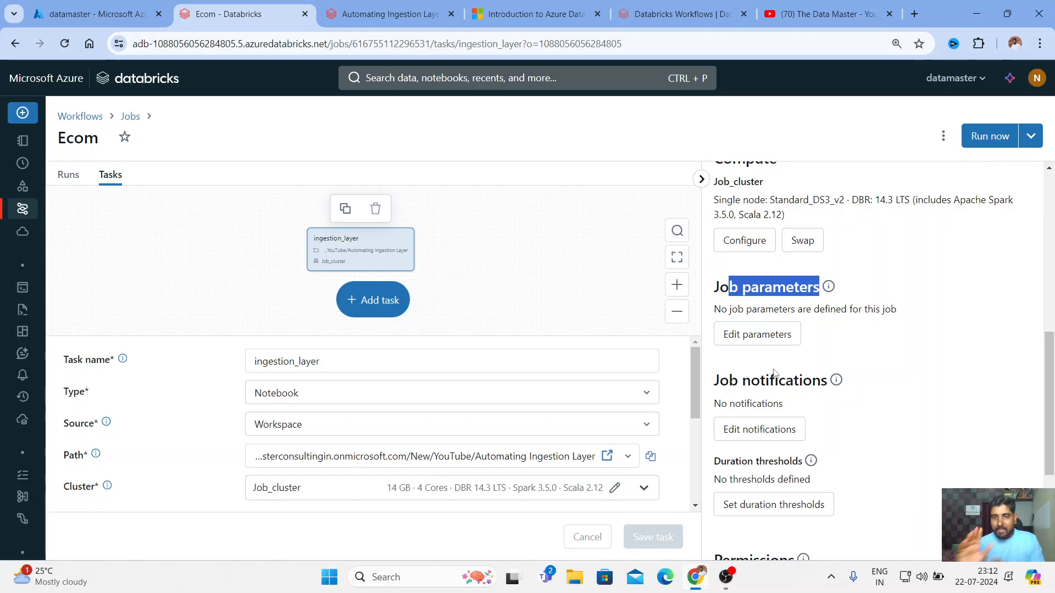
scroll(797, 383, "down", 3)
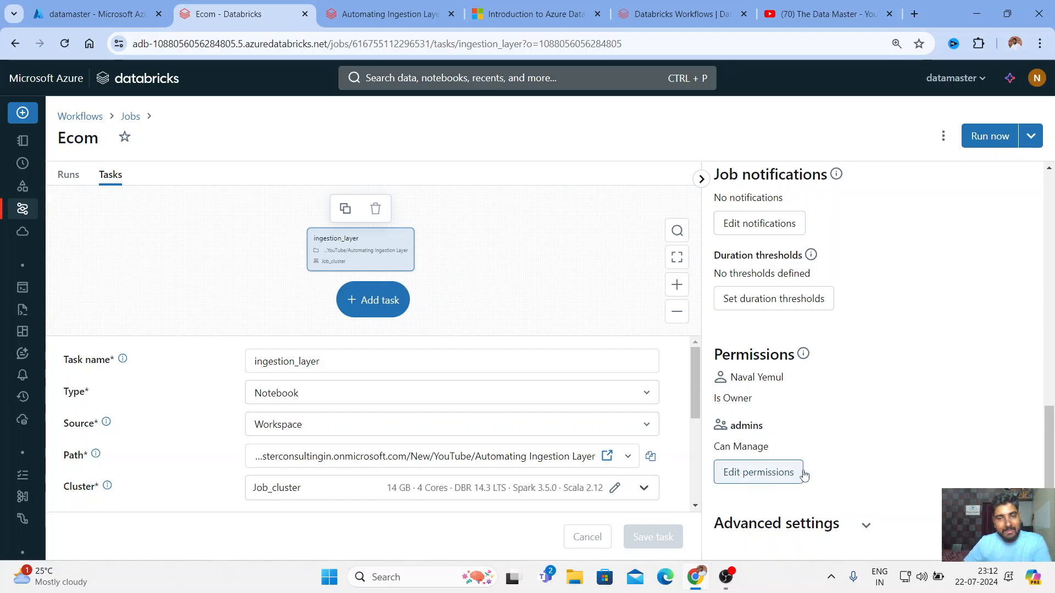
left_click(866, 525)
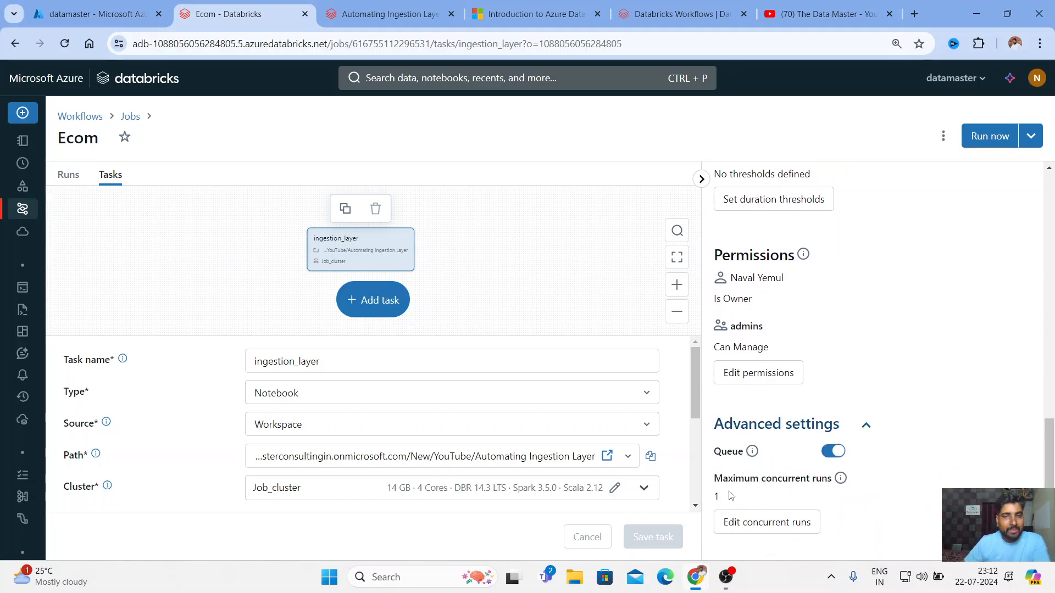
left_click(866, 426)
scroll(871, 413, "up", 6)
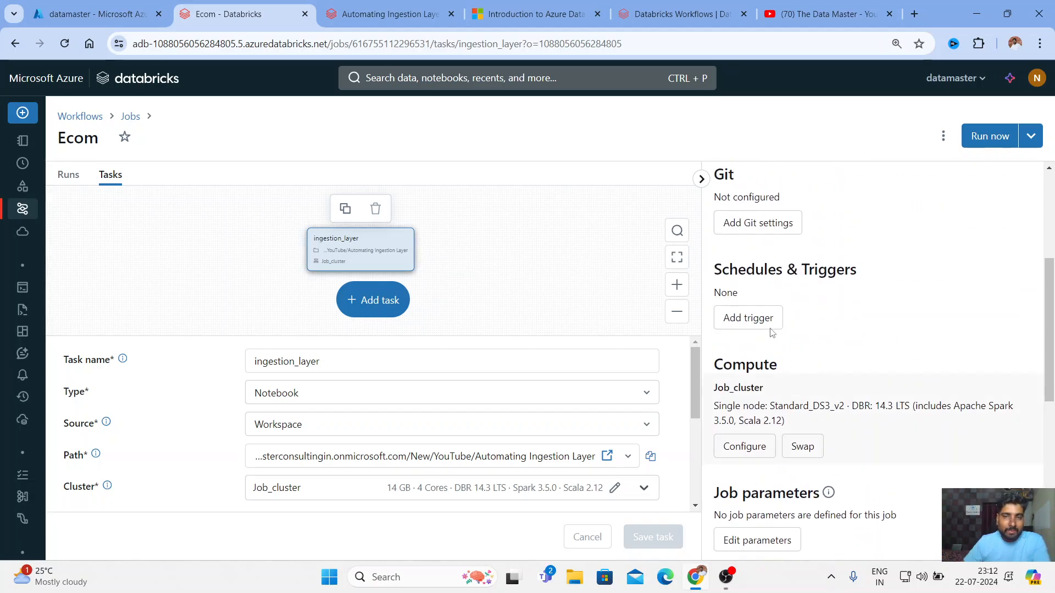
left_click_drag(715, 263, 861, 273)
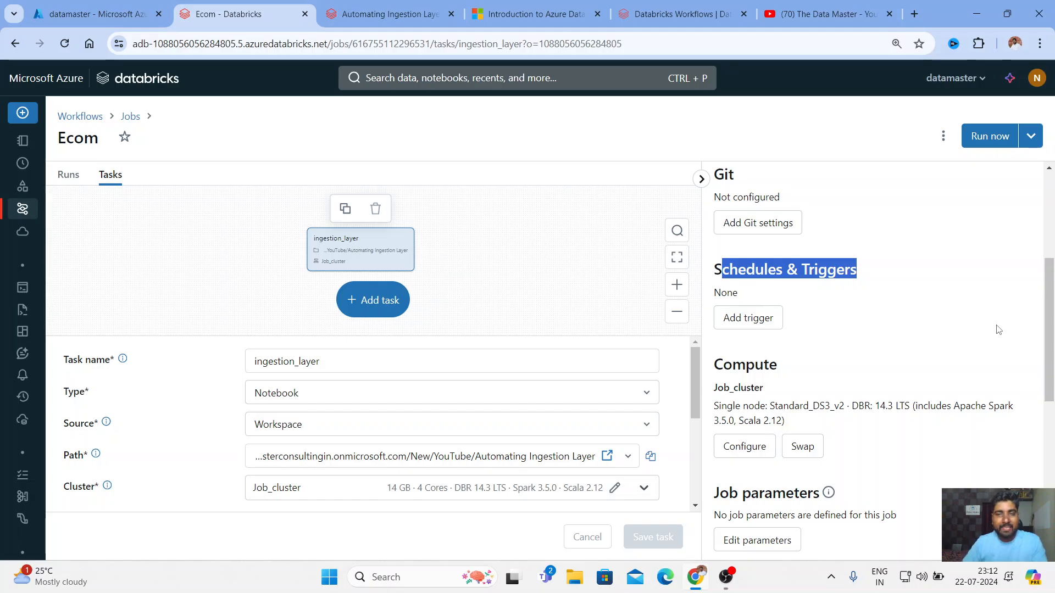
Add a Scheduled trigger to the Ecom job using the Advanced schedule options
left_click(757, 326)
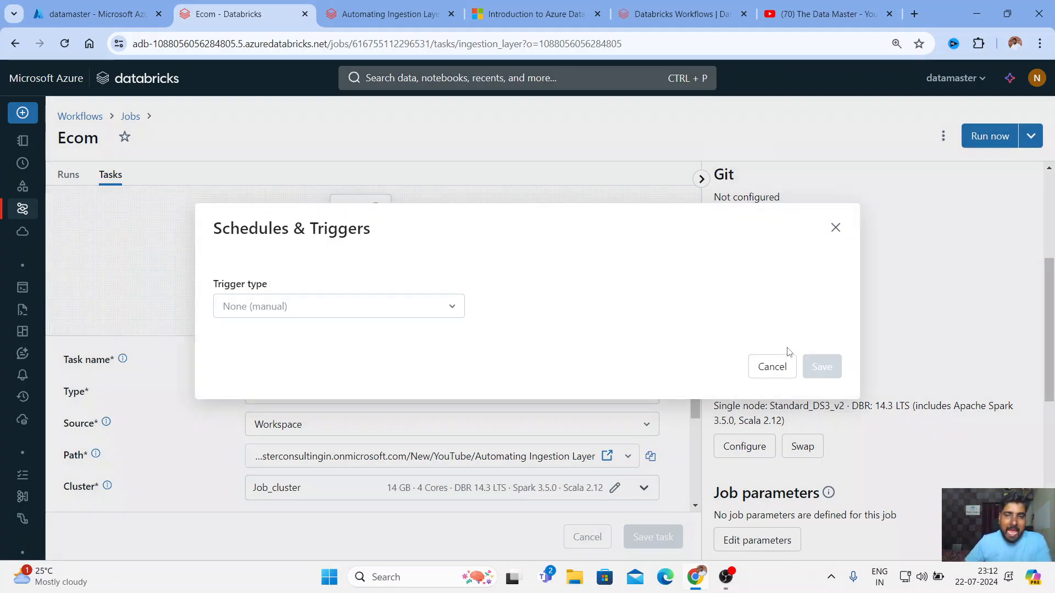
left_click(438, 316)
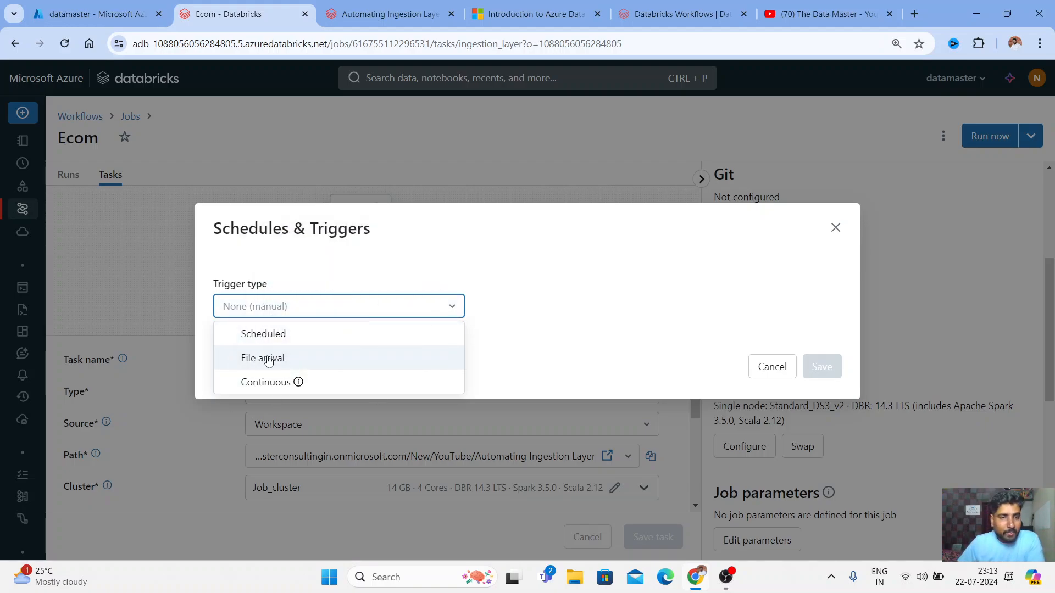
left_click(266, 335)
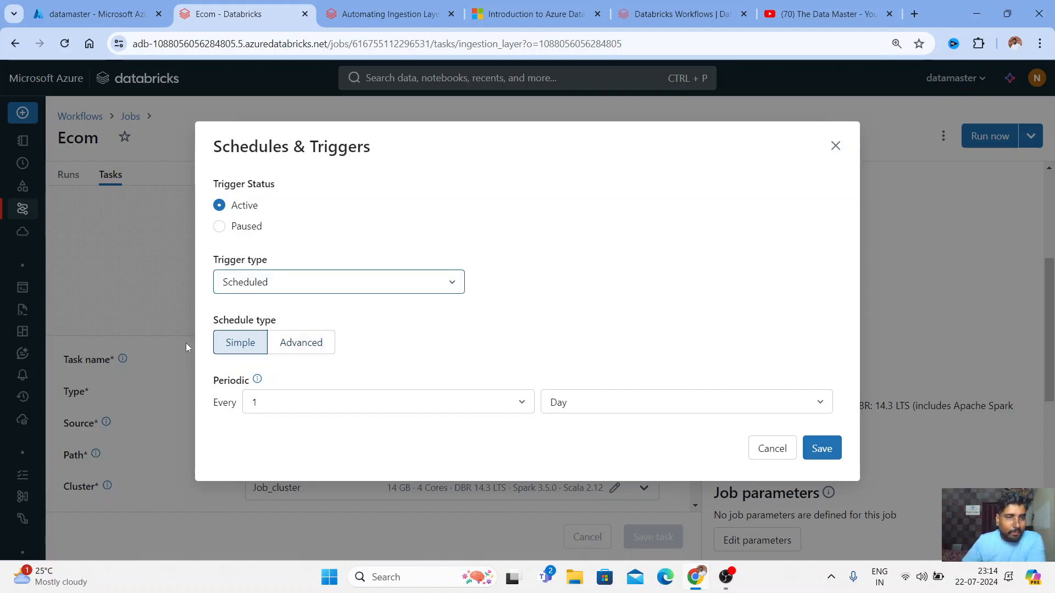
left_click(307, 345)
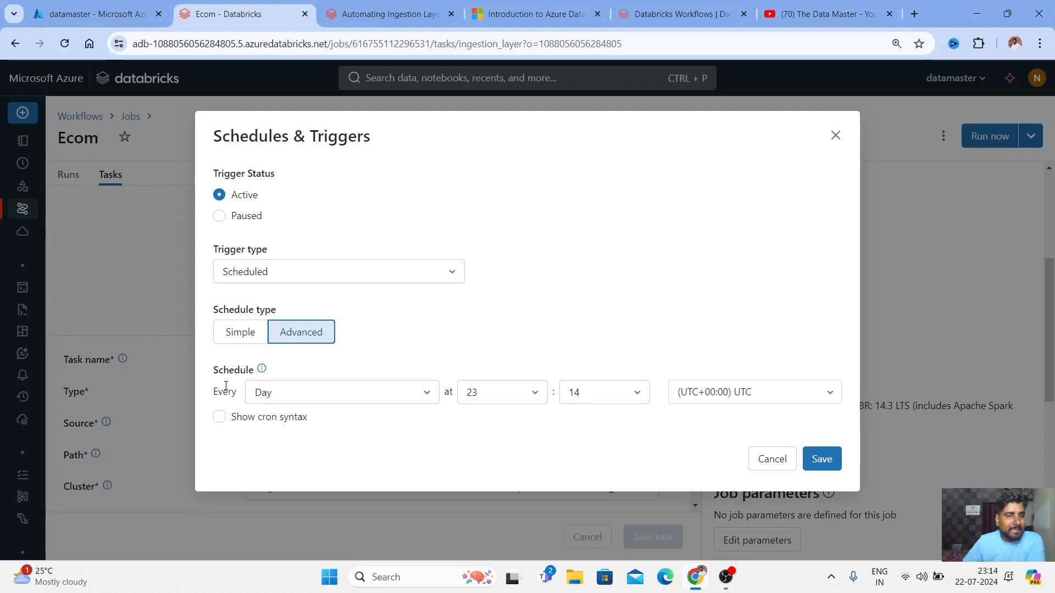
left_click_drag(215, 377, 255, 371)
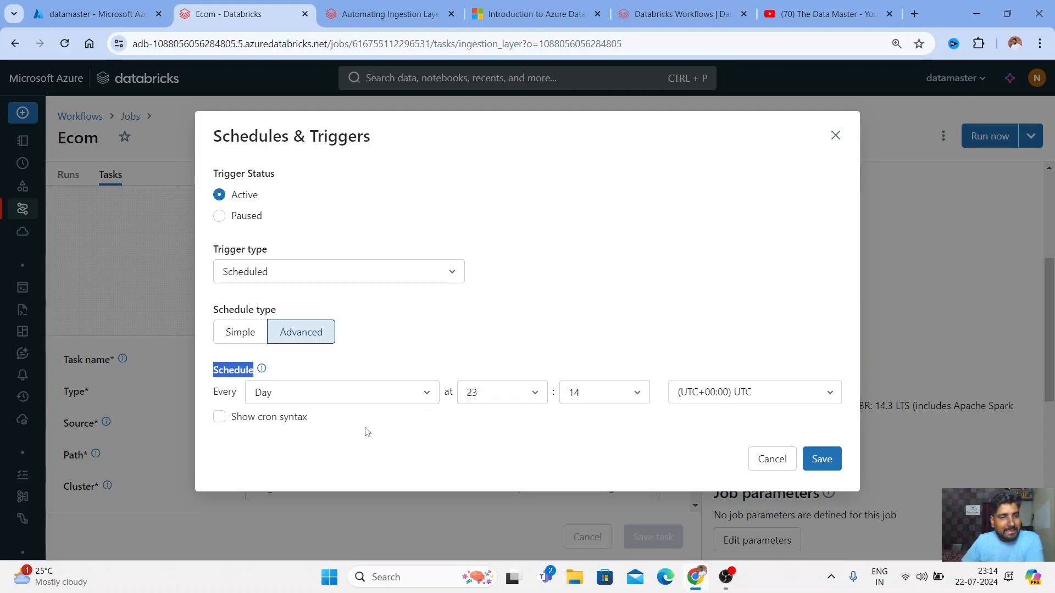
left_click(221, 418)
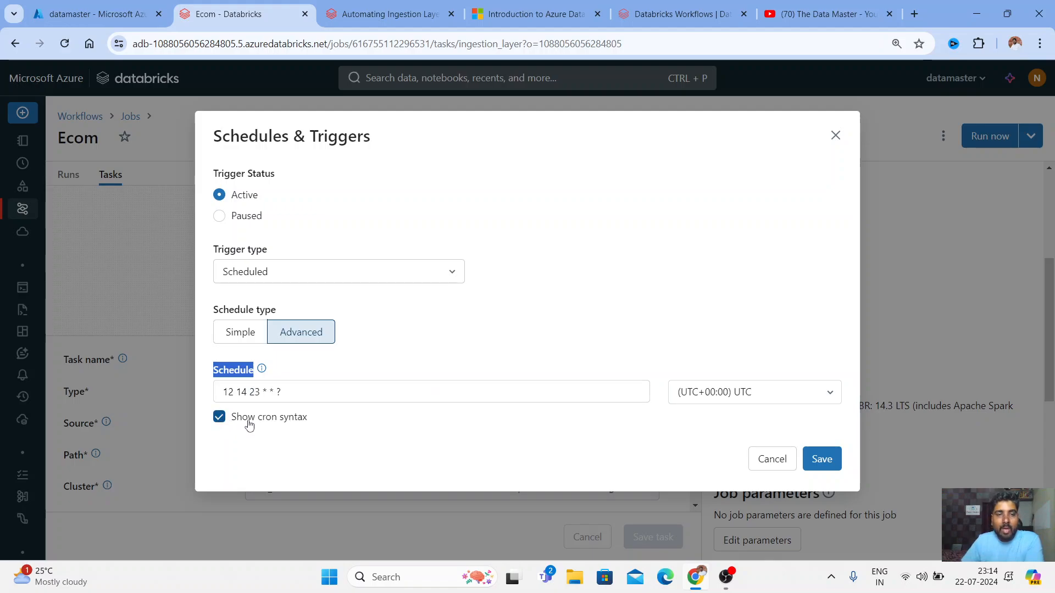
left_click(219, 417)
left_click_drag(231, 418, 248, 418)
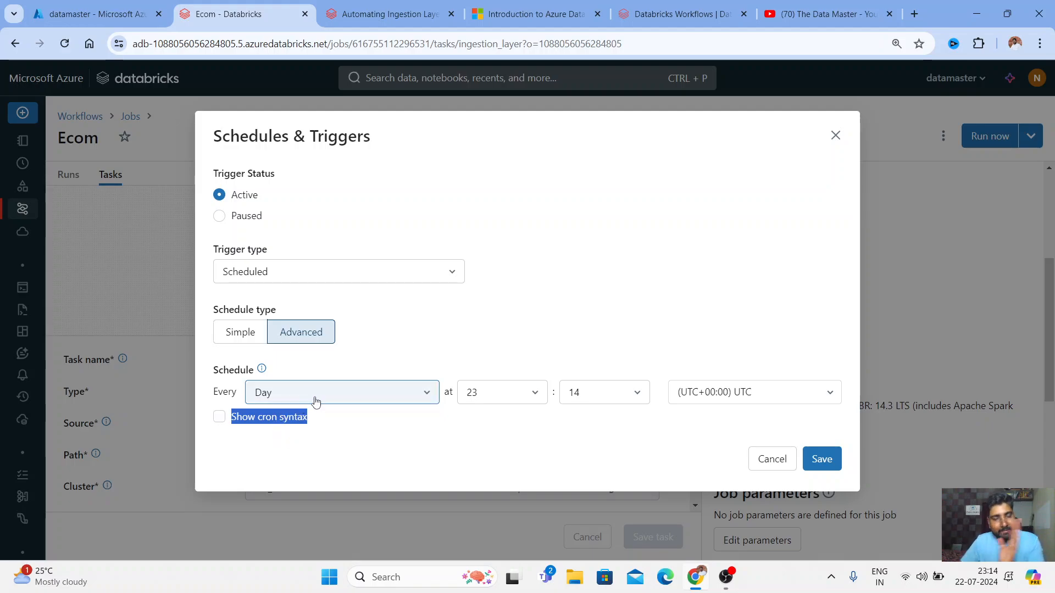
double_click(214, 394)
Set the schedule to run every Day at minute 16, i.e. 23:16 UTC
left_click(428, 393)
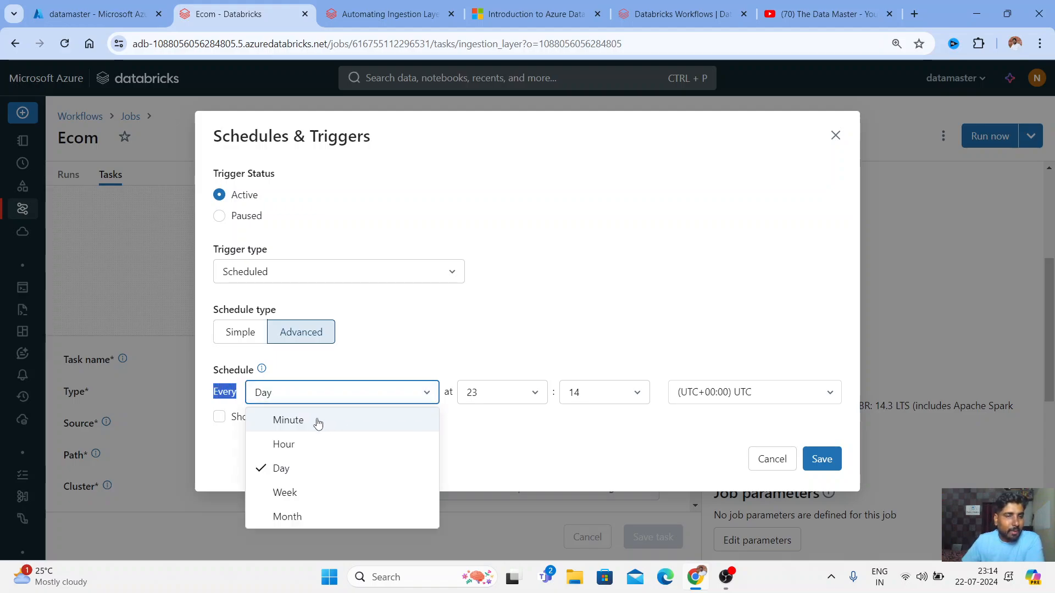
left_click(284, 470)
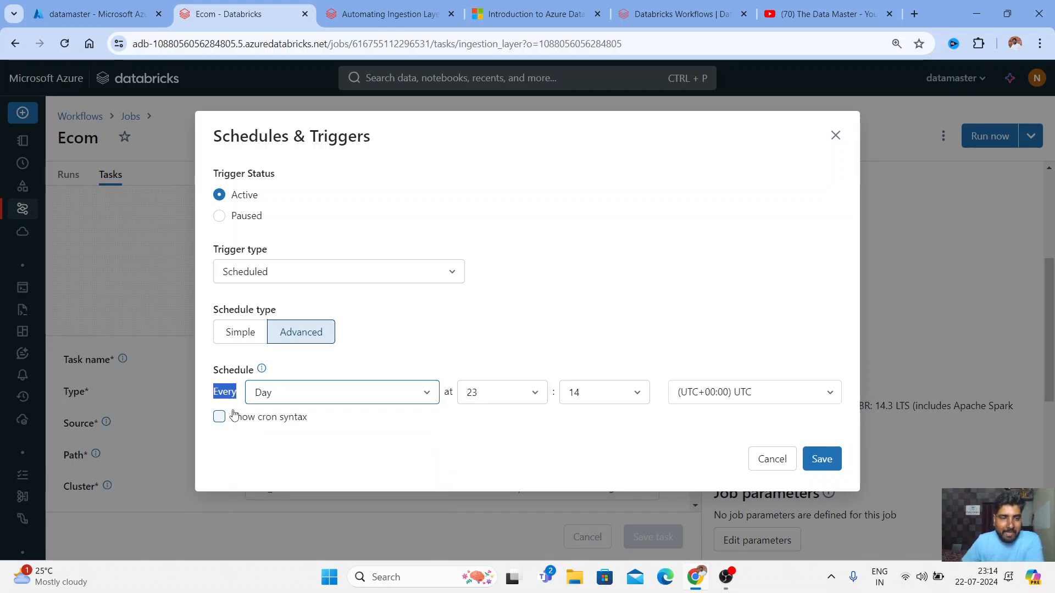
left_click(646, 395)
scroll(592, 483, "down", 2)
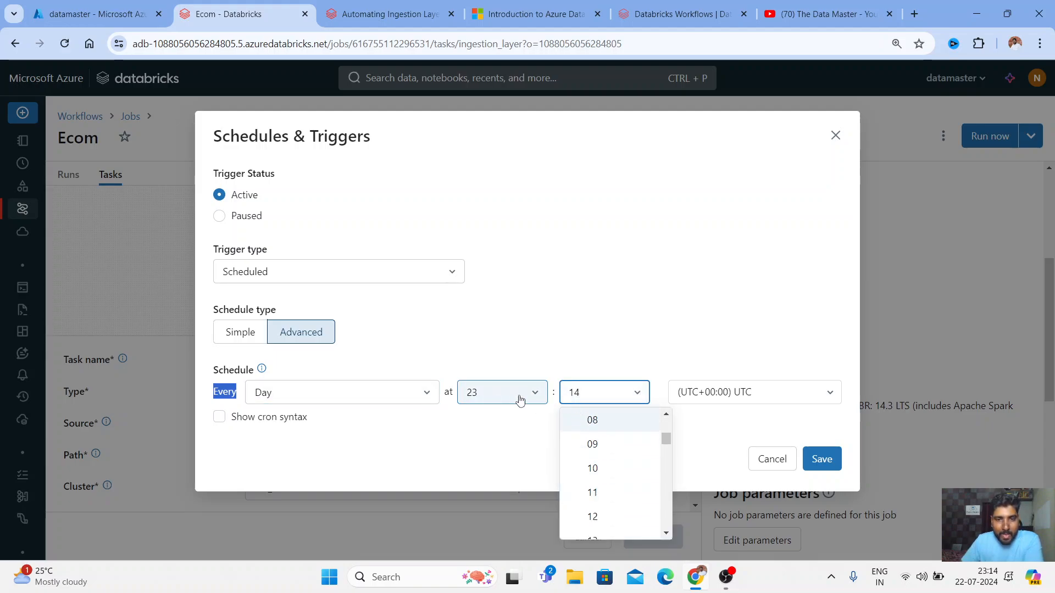
scroll(602, 497, "down", 3)
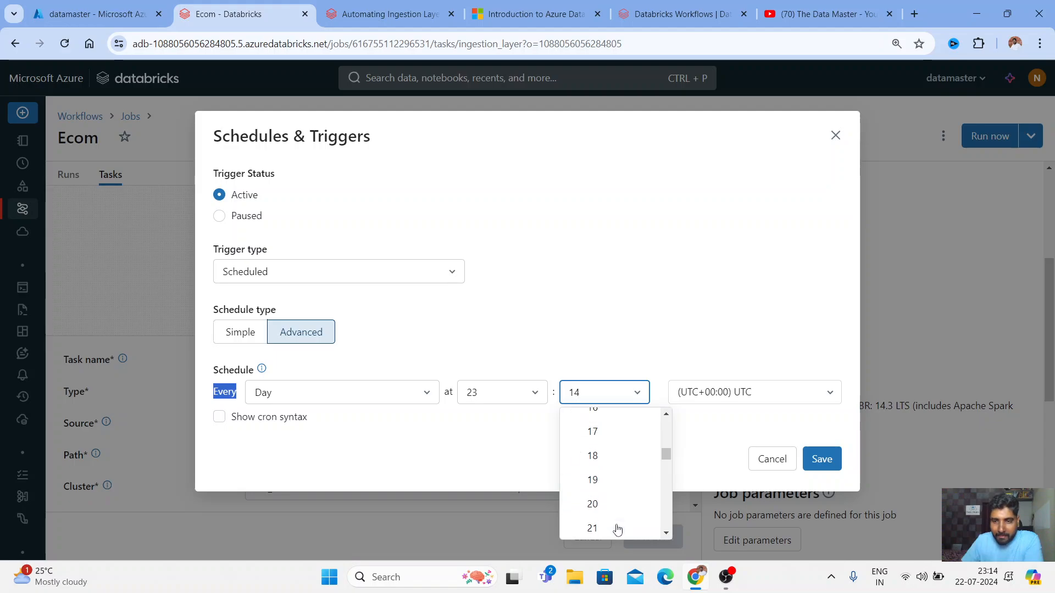
scroll(615, 505, "down", 5)
scroll(608, 472, "up", 5)
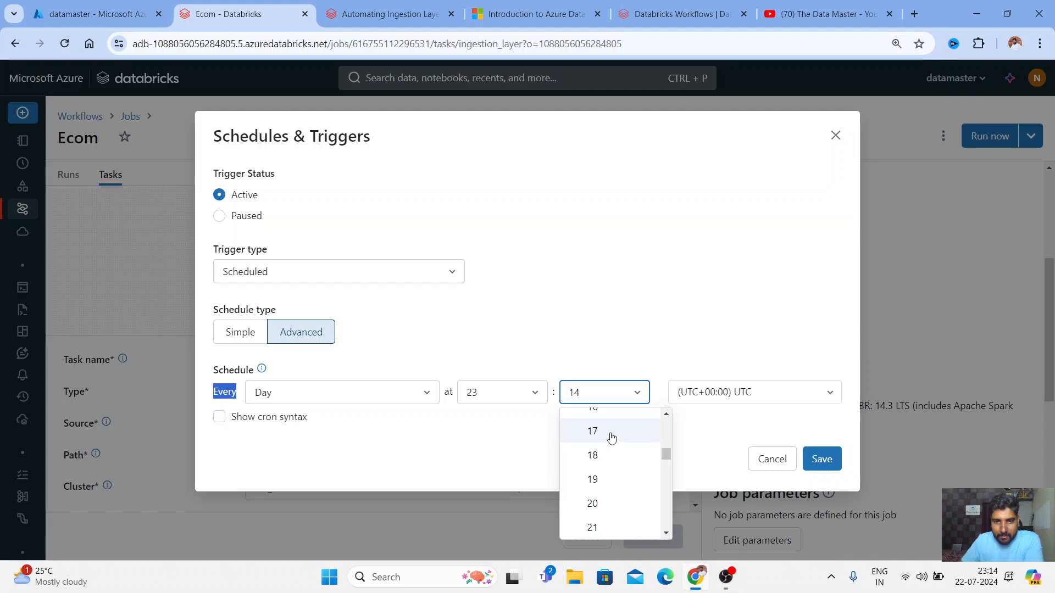
left_click(666, 415)
left_click(651, 421)
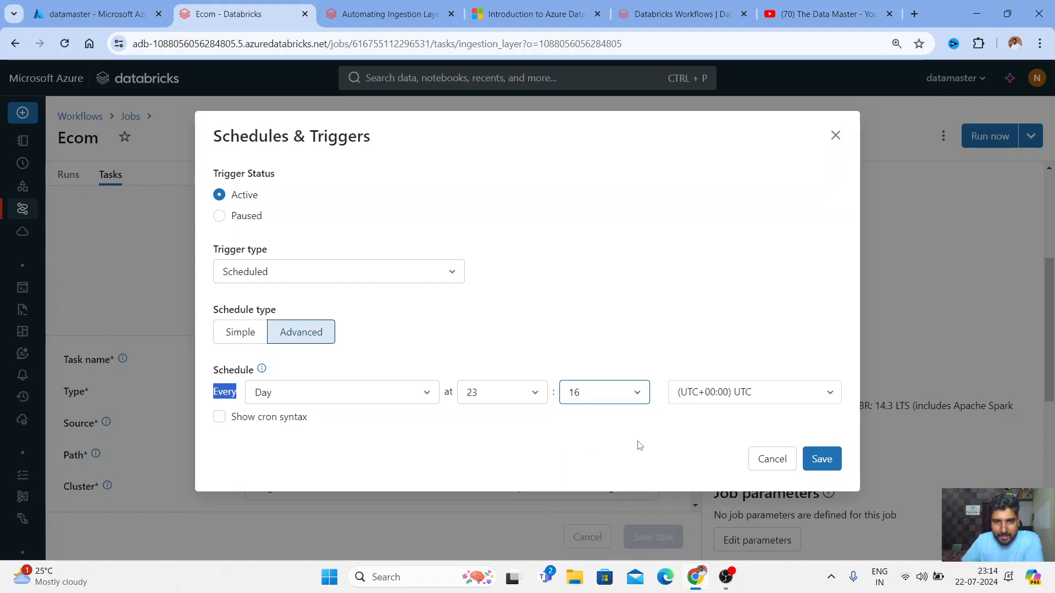
left_click(764, 402)
Keep the Ecom trigger Scheduled, daily at 23:17 in (UTC+05:30) Chennai, Kolkata, and save it
scroll(749, 351, "down", 5)
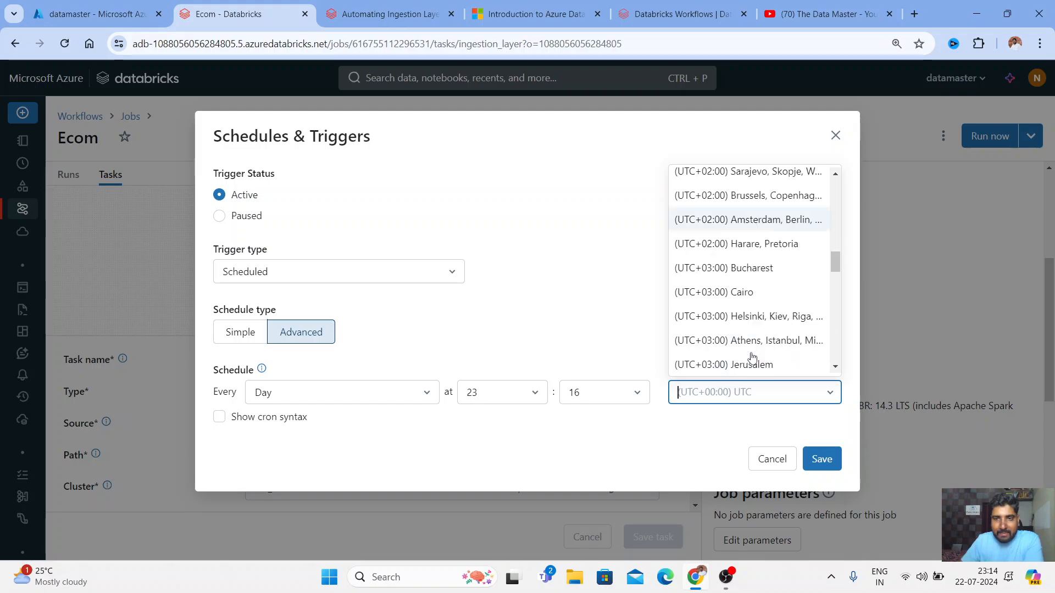
scroll(742, 308, "down", 8)
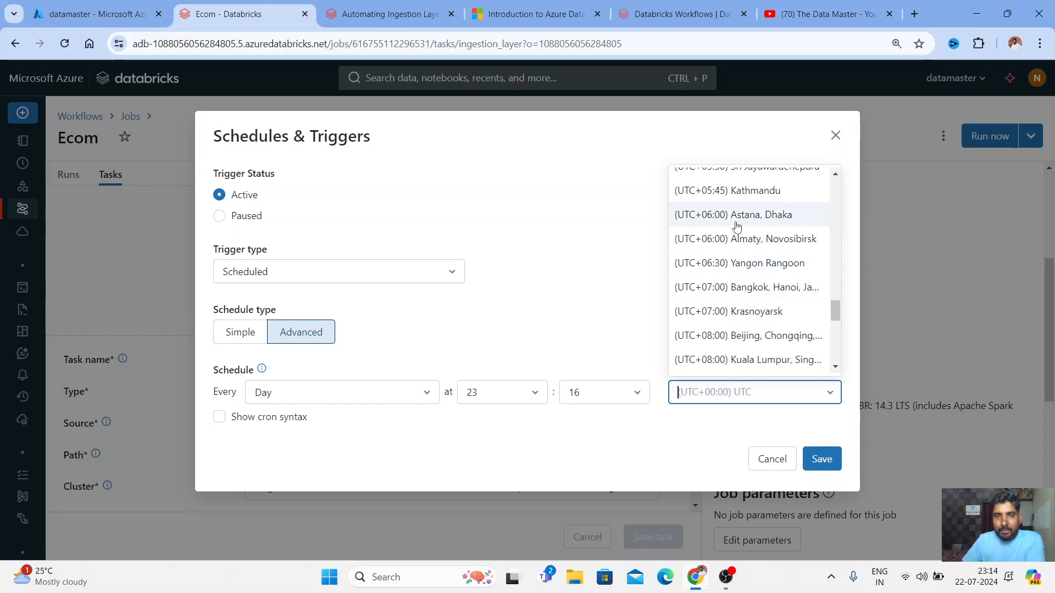
scroll(746, 277, "up", 4)
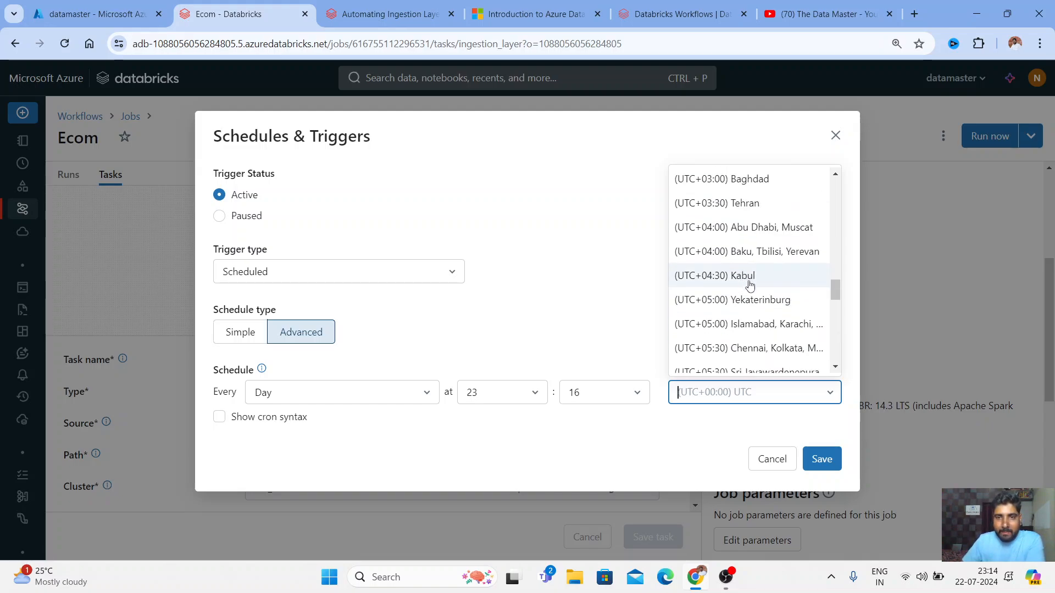
left_click(730, 350)
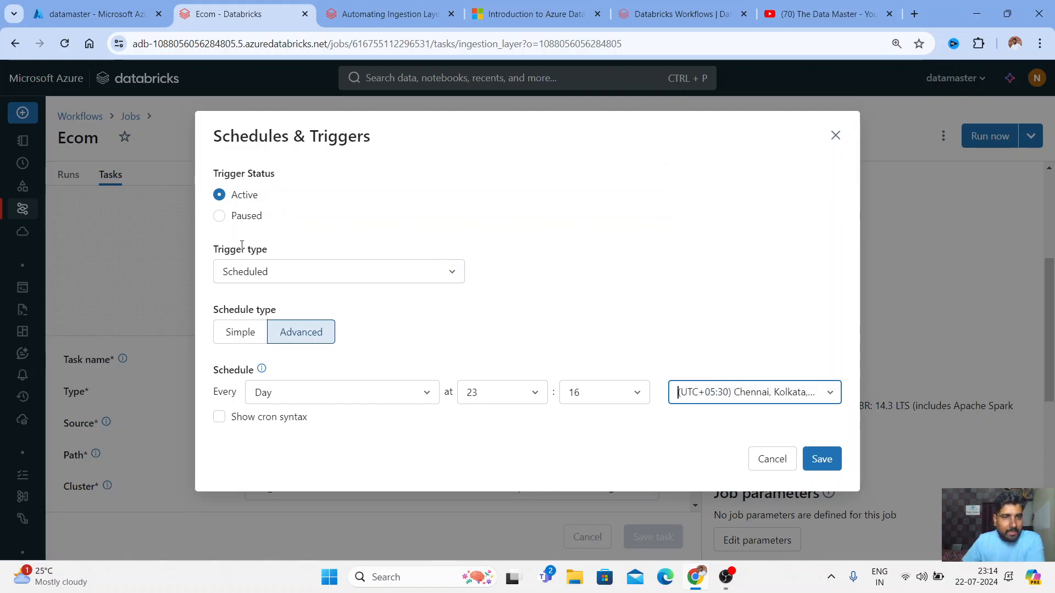
left_click(457, 275)
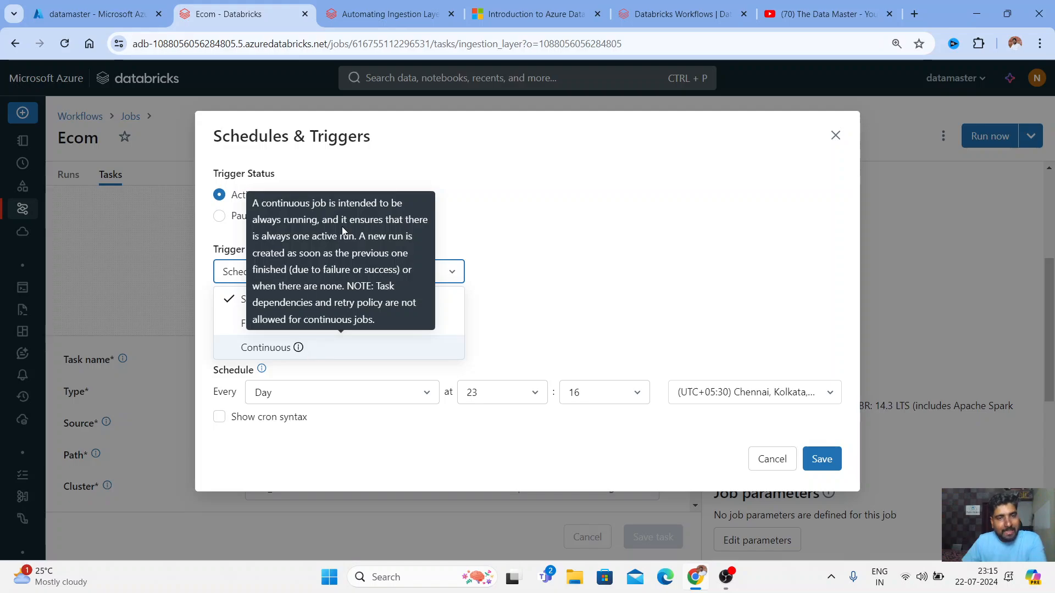
left_click(560, 247)
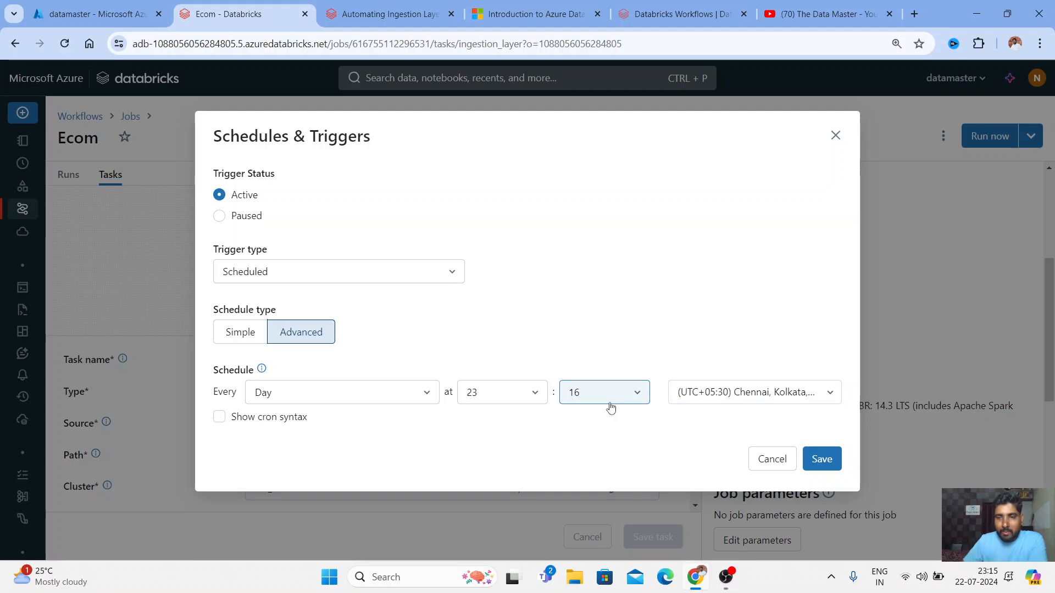
left_click(637, 393)
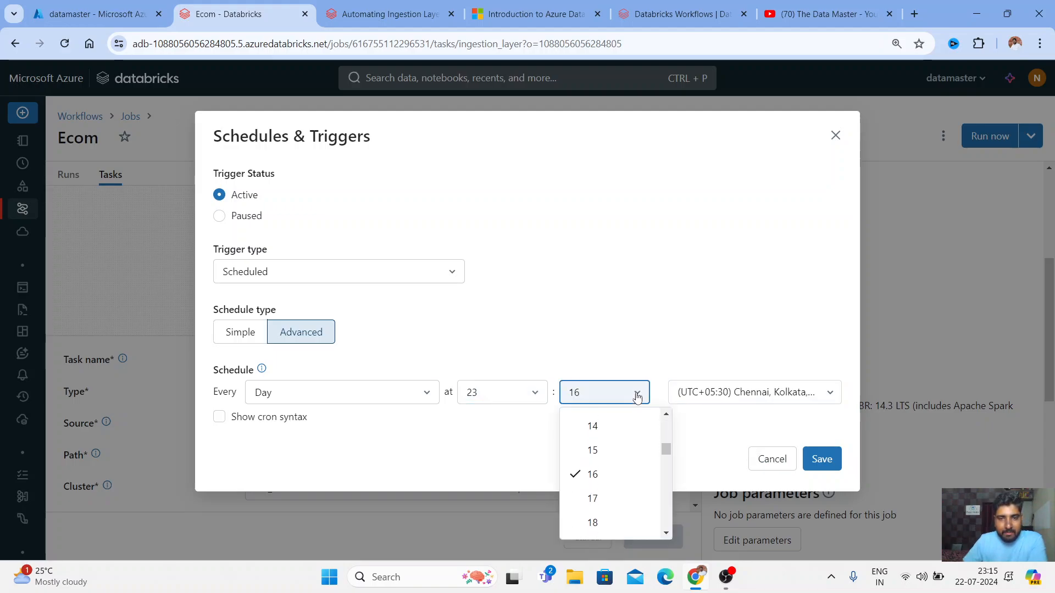
left_click(592, 516)
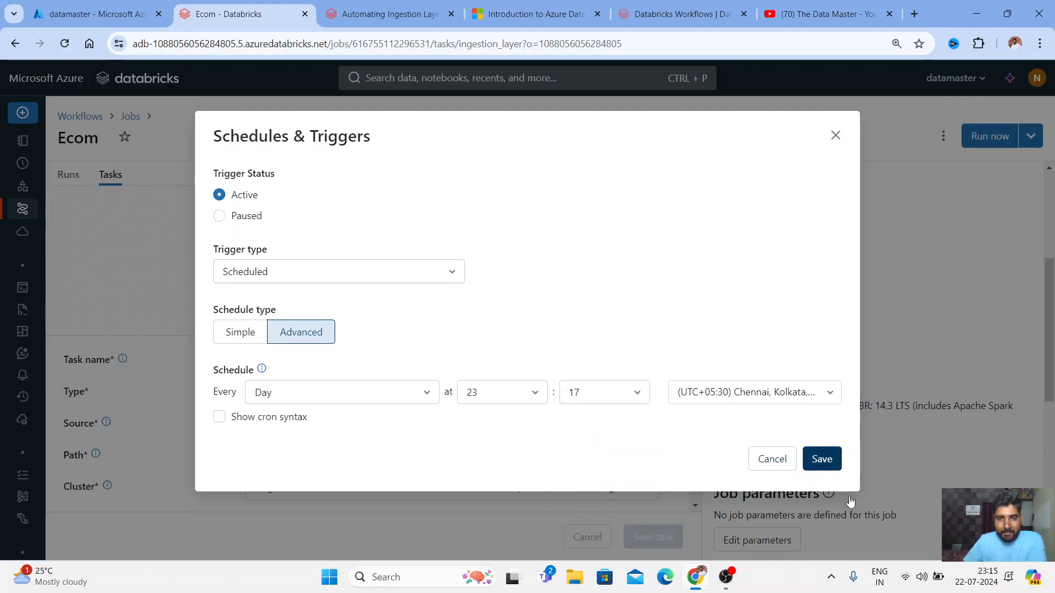
left_click(824, 459)
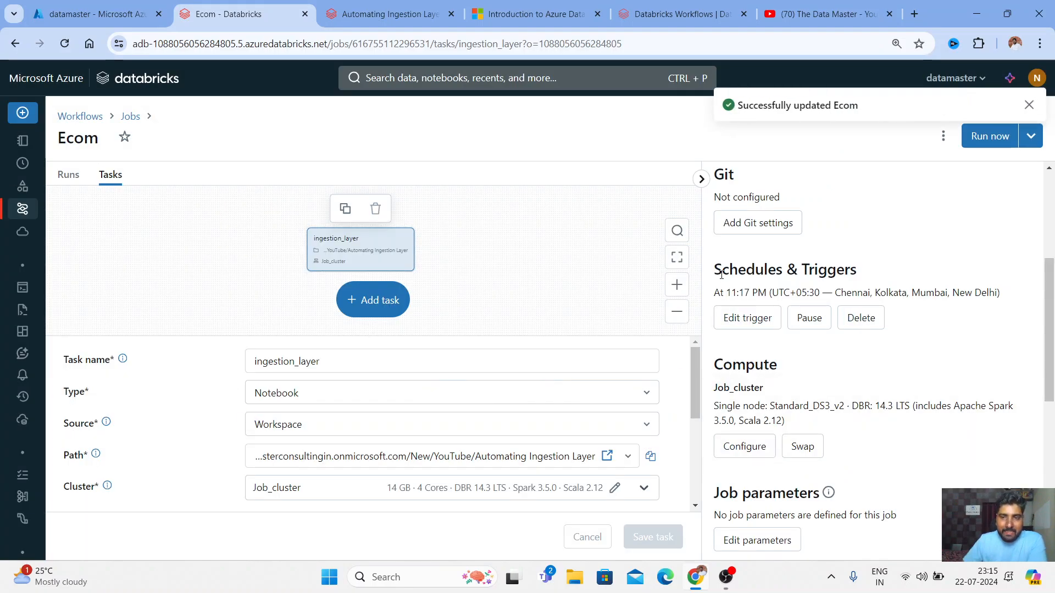
Check the saved 11:17 PM trigger under Schedules & Triggers, then select the file_name parameter value
left_click_drag(719, 269, 850, 275)
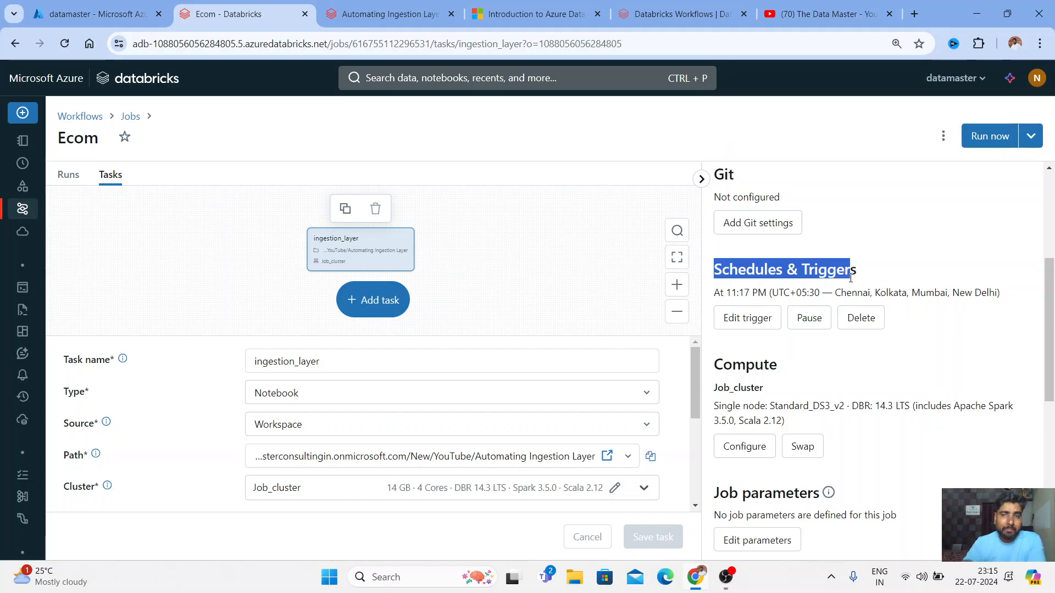
left_click_drag(723, 293, 839, 293)
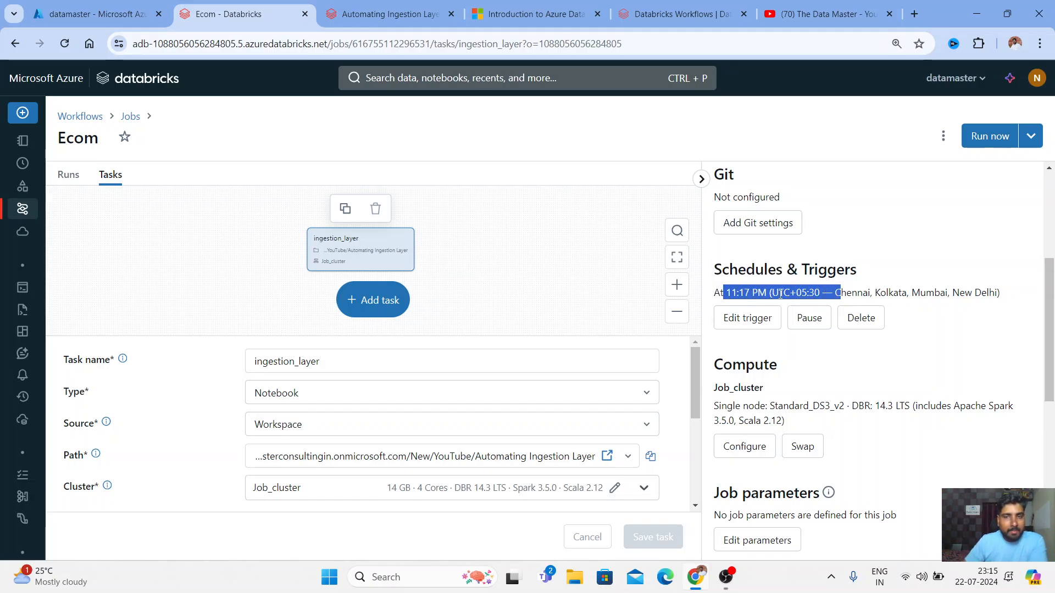
scroll(419, 357, "down", 5)
left_click(464, 377)
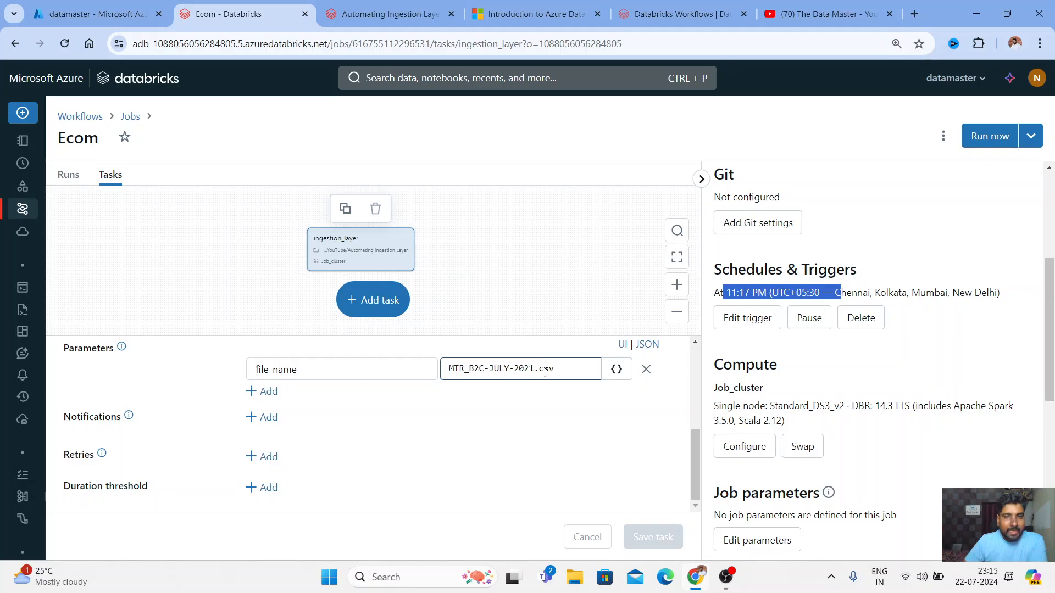
Open the datamasterdatabricks storage account from the Azure portal's Recent resources, then go back to the Ecom job
left_click(128, 14)
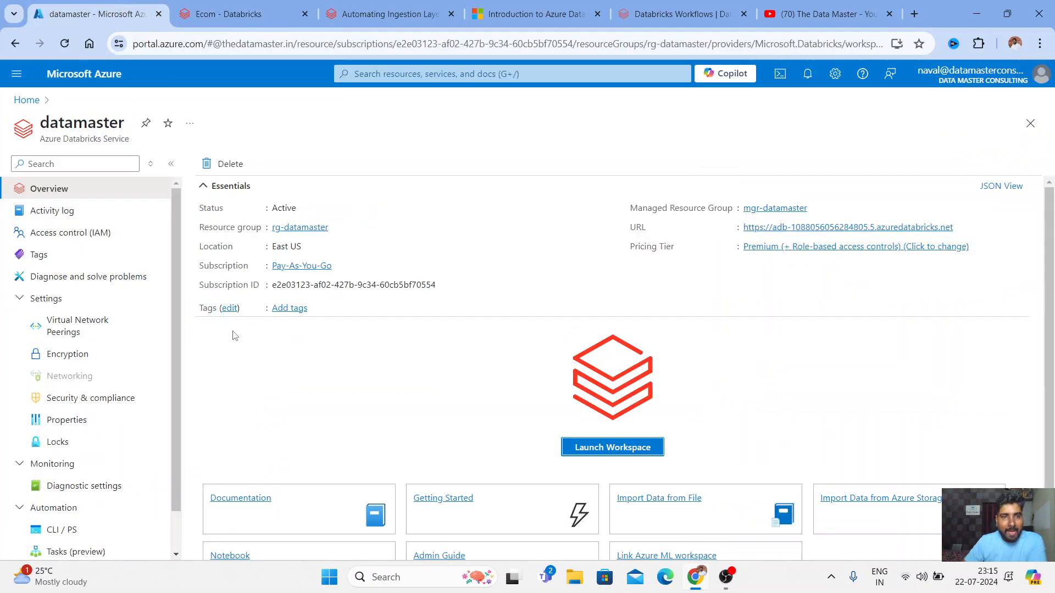
left_click(27, 100)
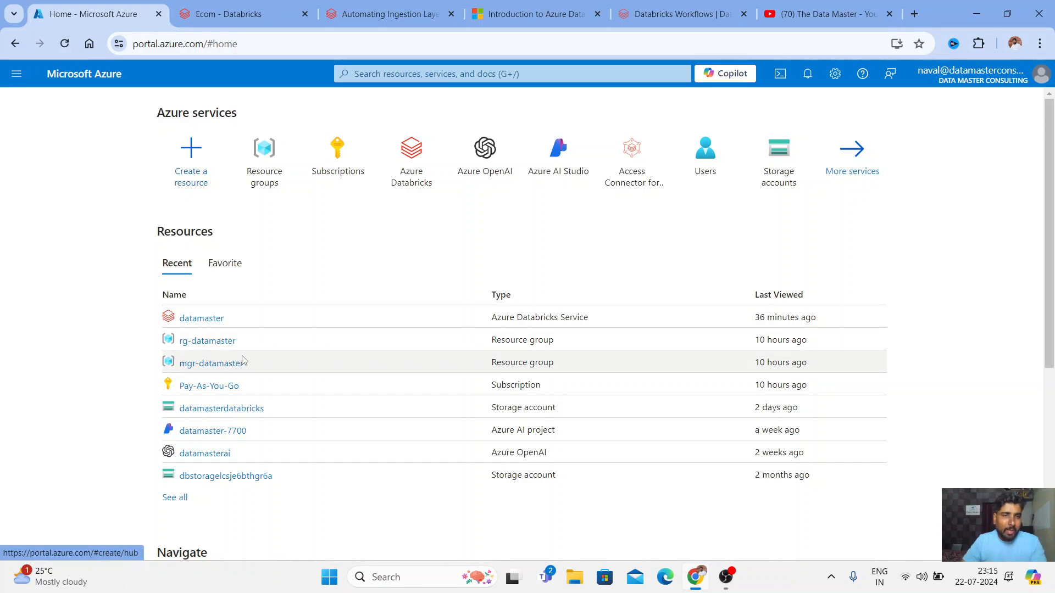
left_click(198, 319)
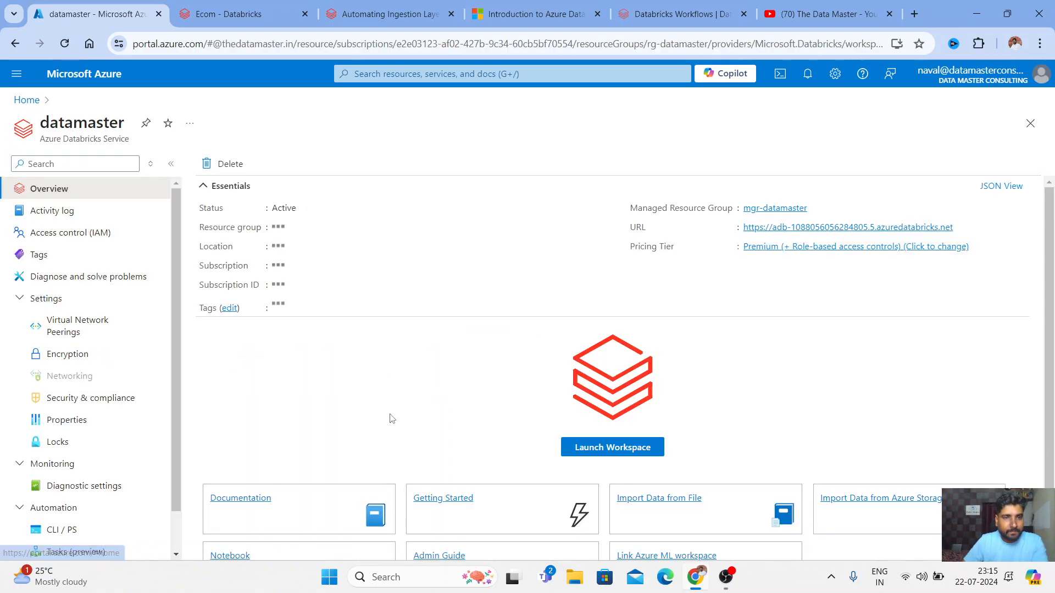
left_click(26, 100)
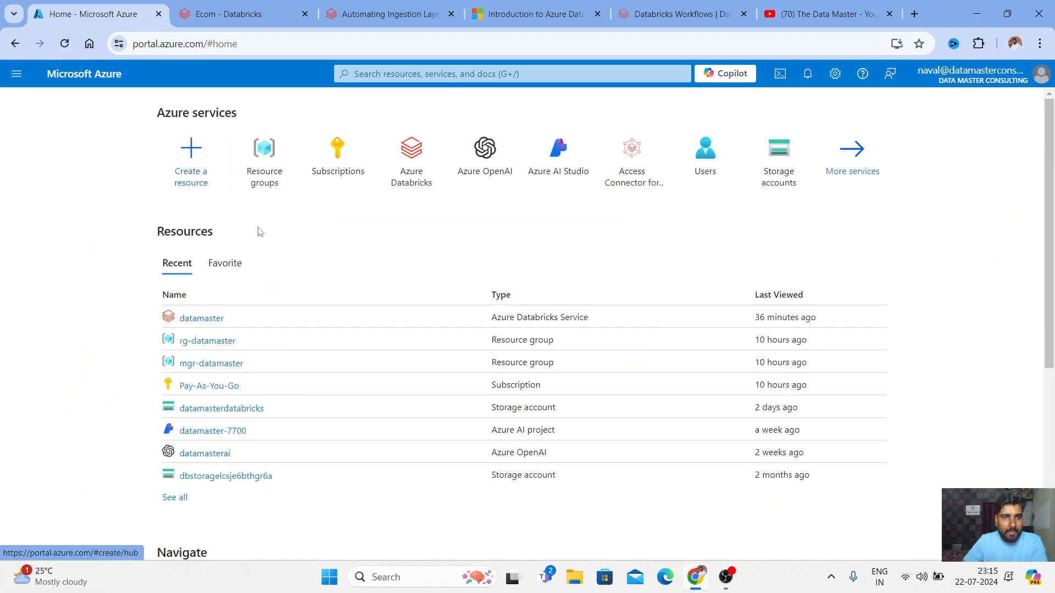
left_click(219, 409)
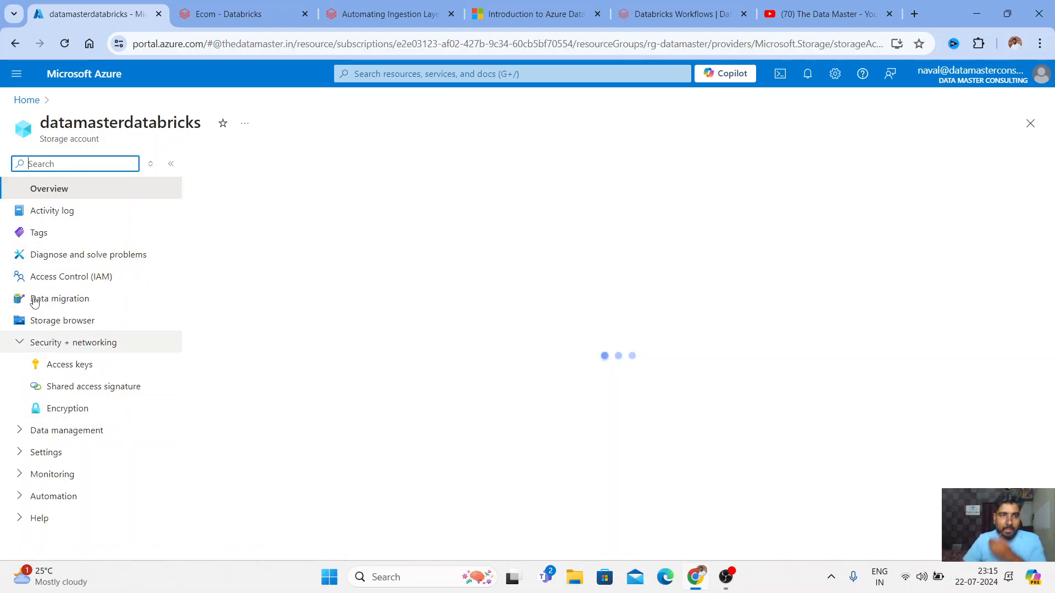
key("ctrl+Tab")
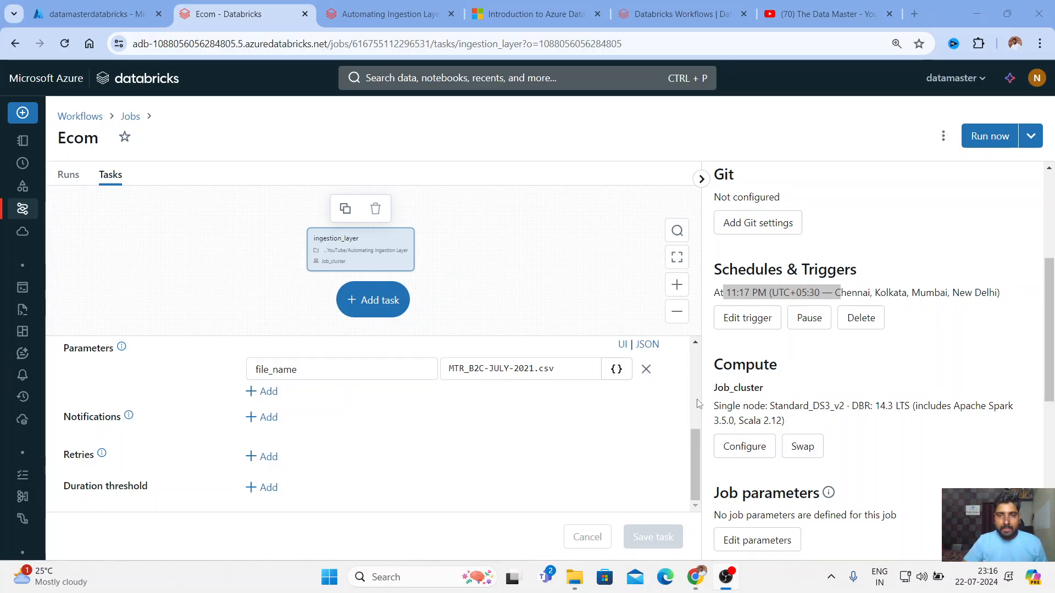
Change the Ecom trigger's minute from 17 to 20 so it runs daily at 23:20, and save
left_click(760, 328)
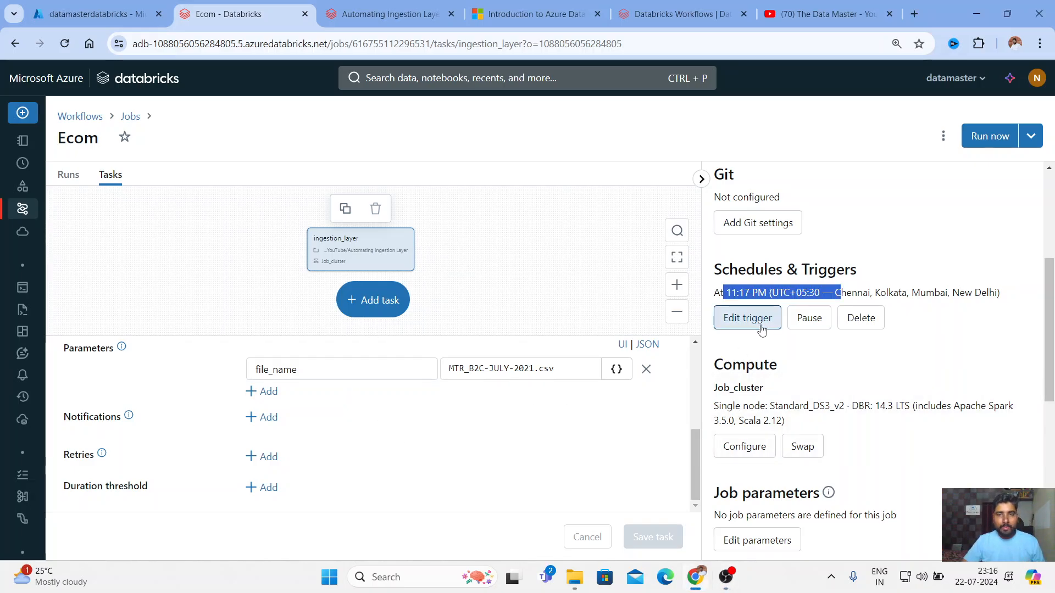
left_click(638, 394)
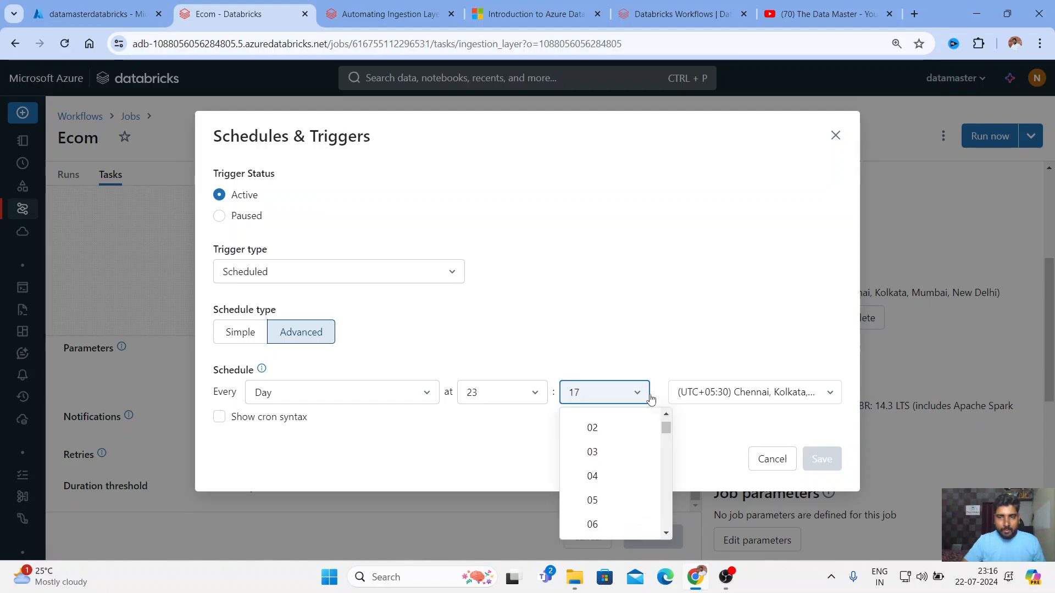
scroll(624, 502, "down", 5)
scroll(617, 494, "down", 4)
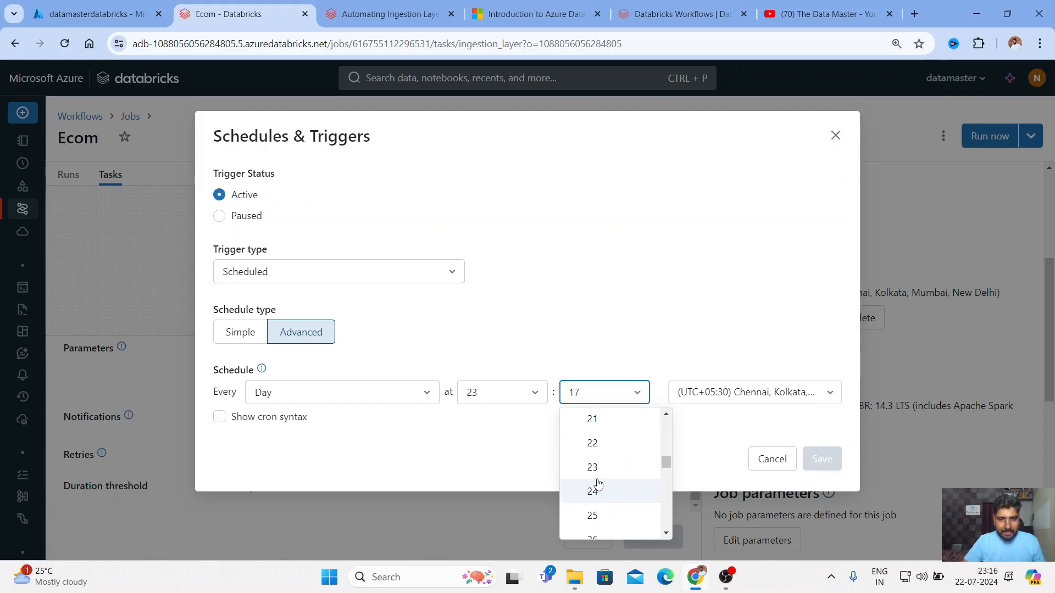
scroll(602, 459, "down", 1)
scroll(615, 467, "up", 4)
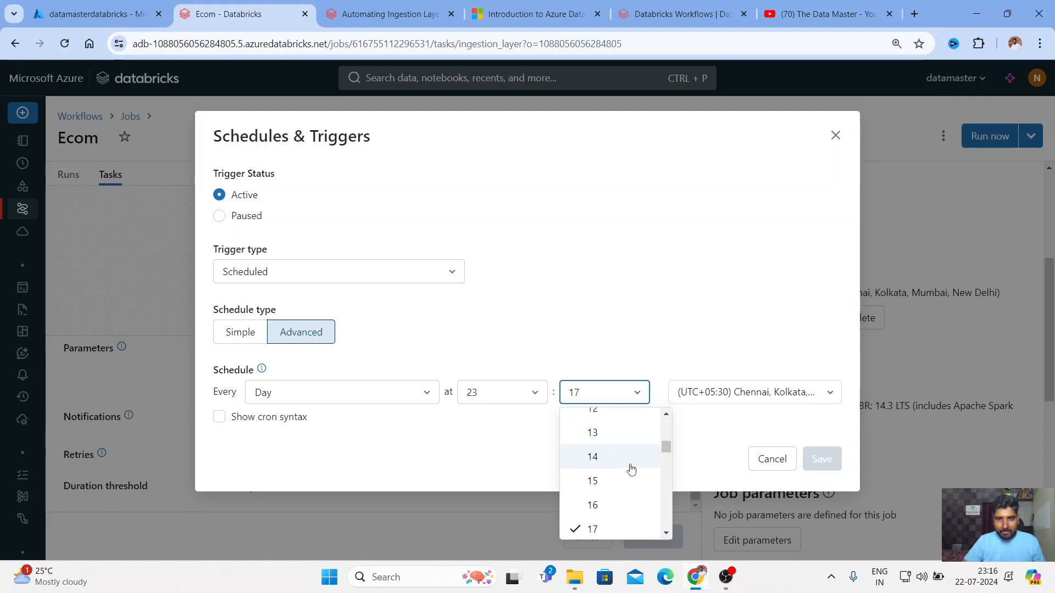
scroll(604, 516, "down", 5)
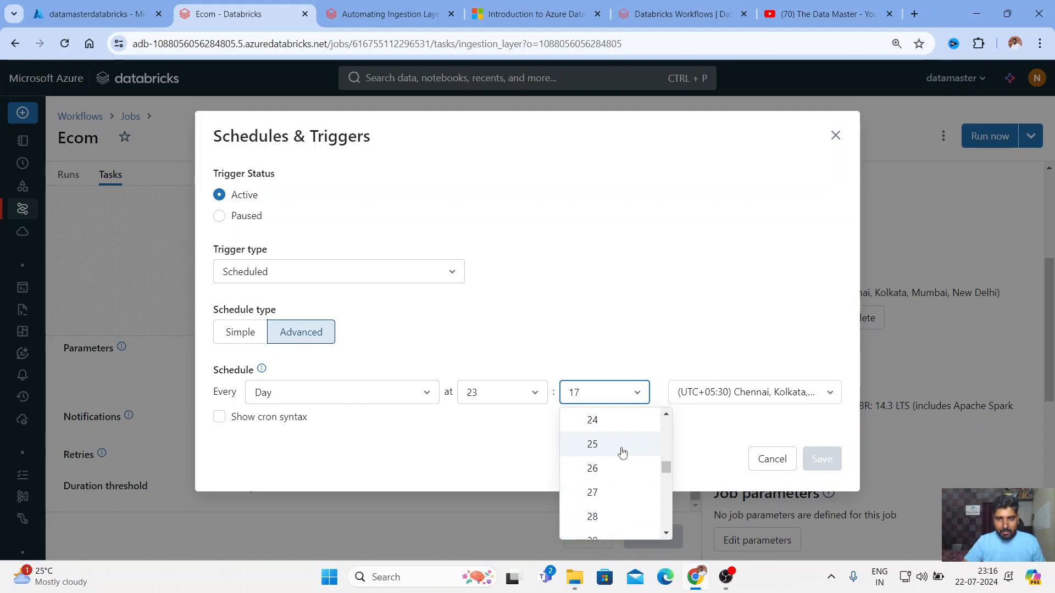
left_click(666, 416)
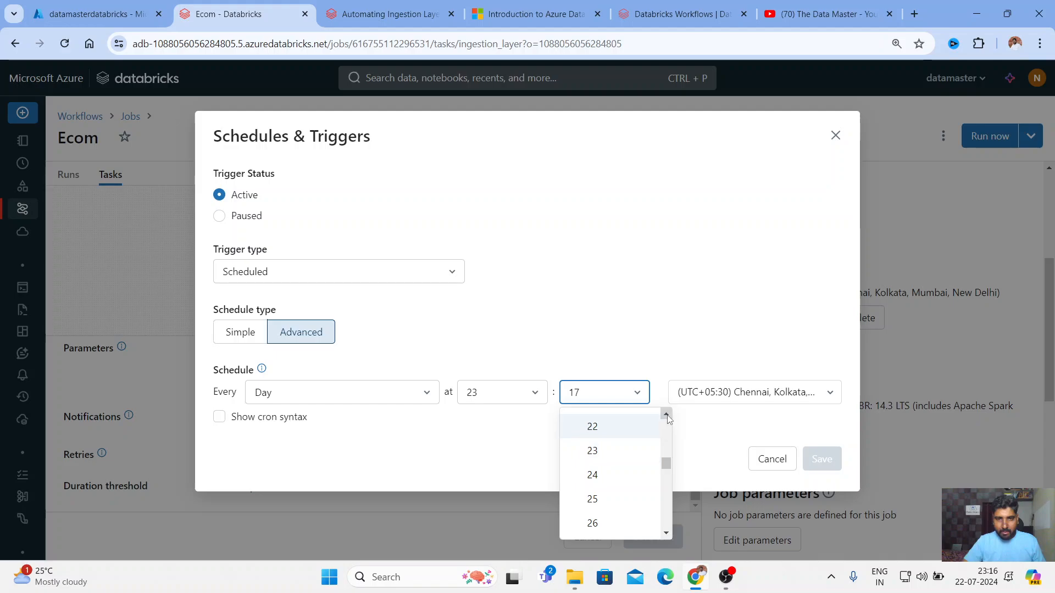
double_click(666, 416)
left_click(614, 444)
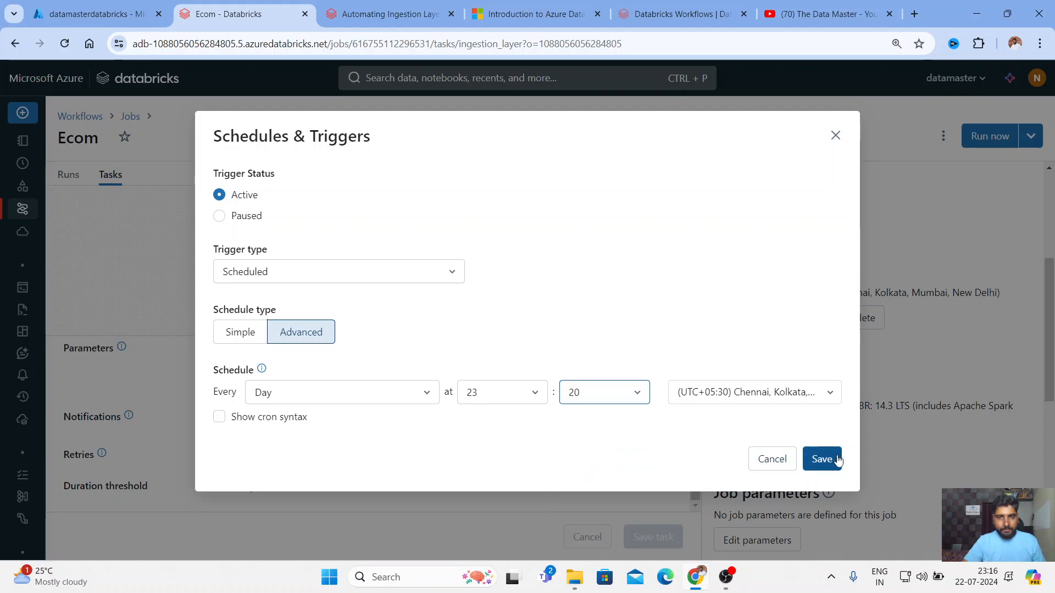
left_click(821, 459)
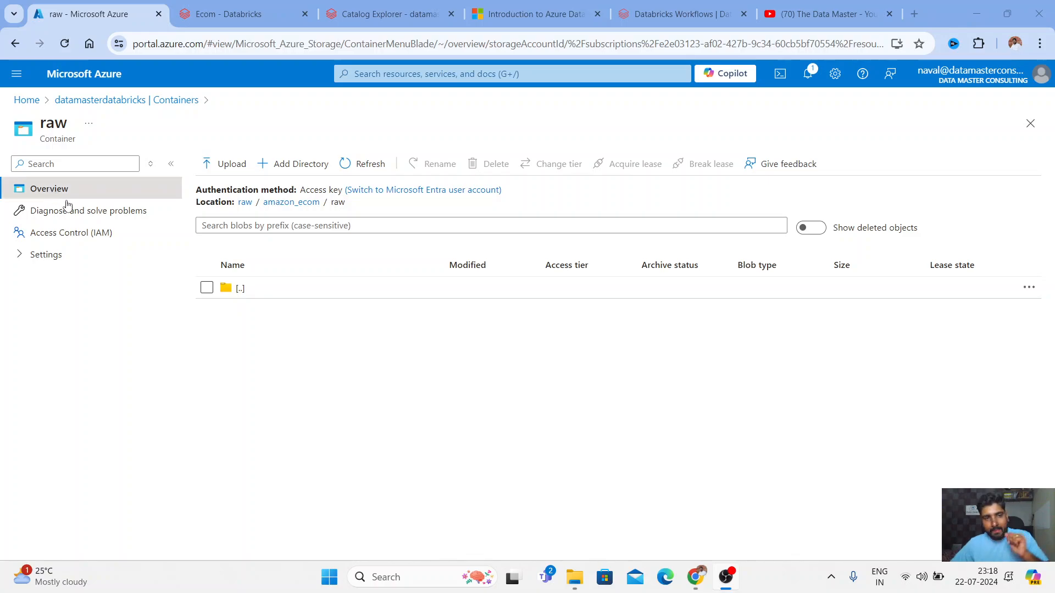
Upload MTR_B2C-AUGUST-2021.csv into the amazon_ecom/raw folder
key("ctrl+Tab")
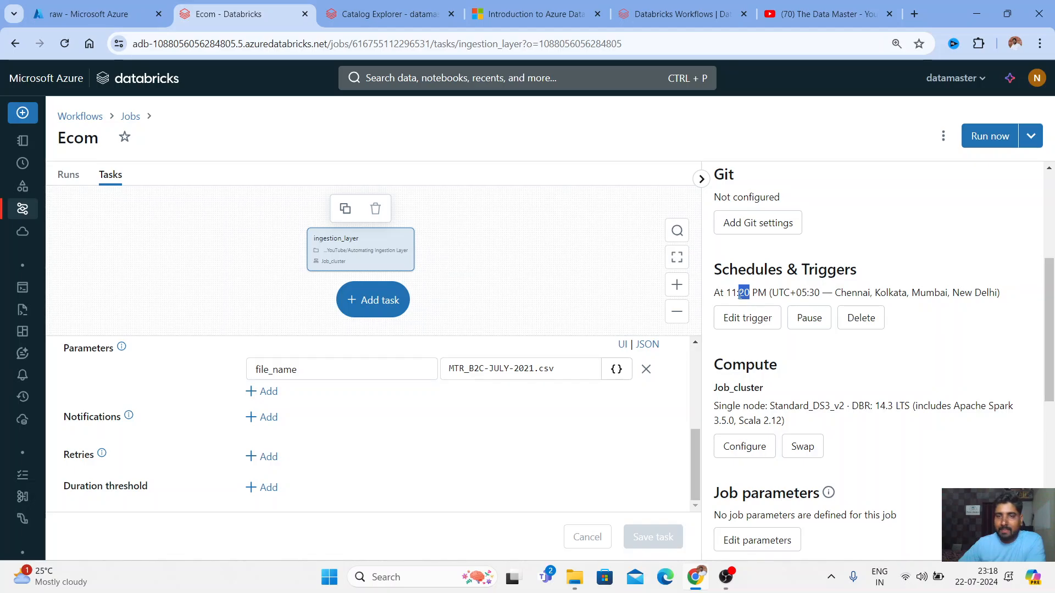
key("ctrl+shift+Tab")
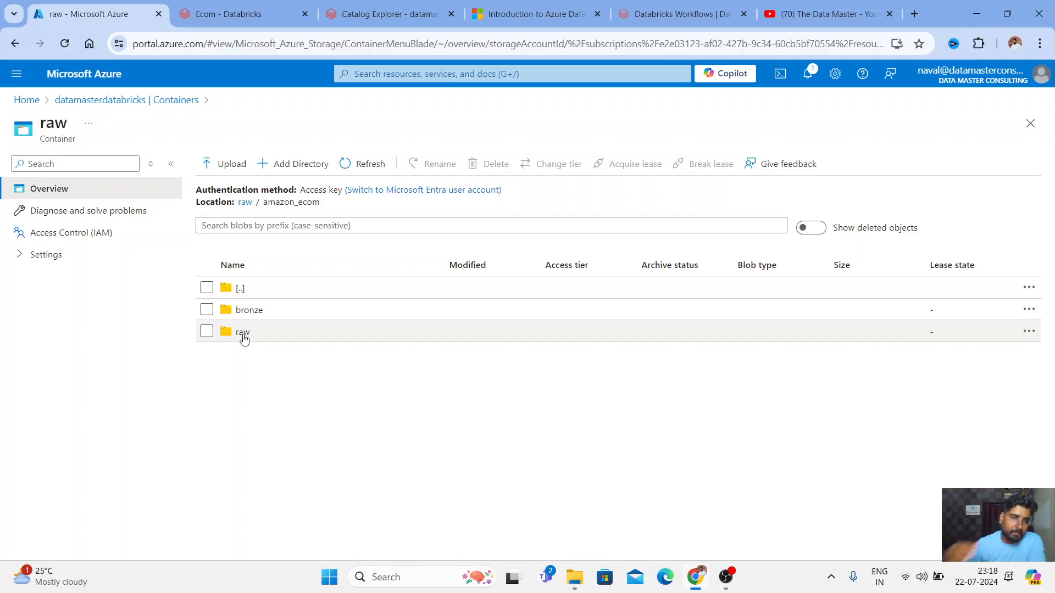
left_click(243, 333)
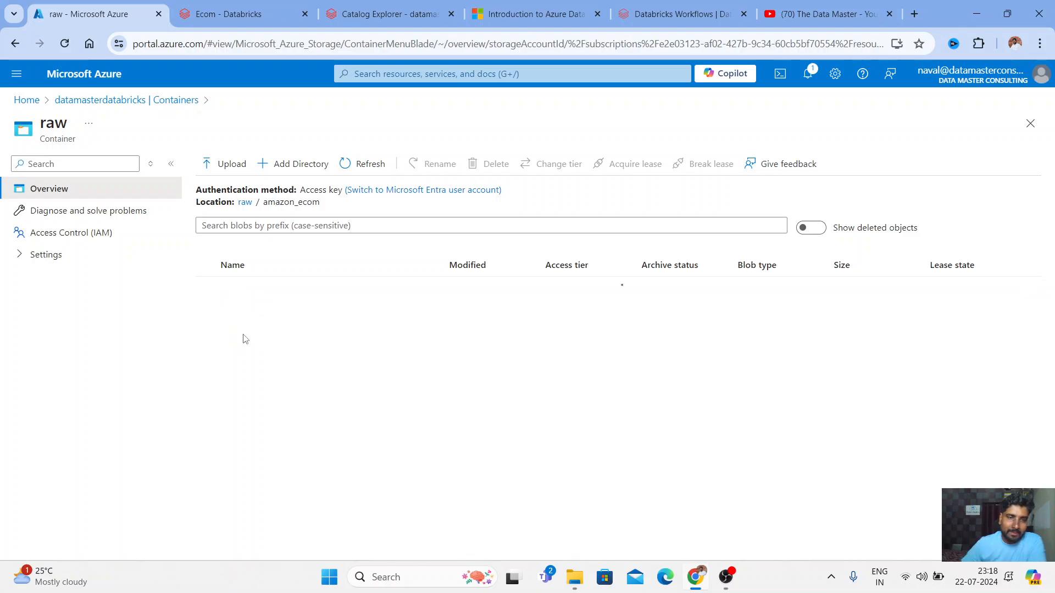
left_click(228, 175)
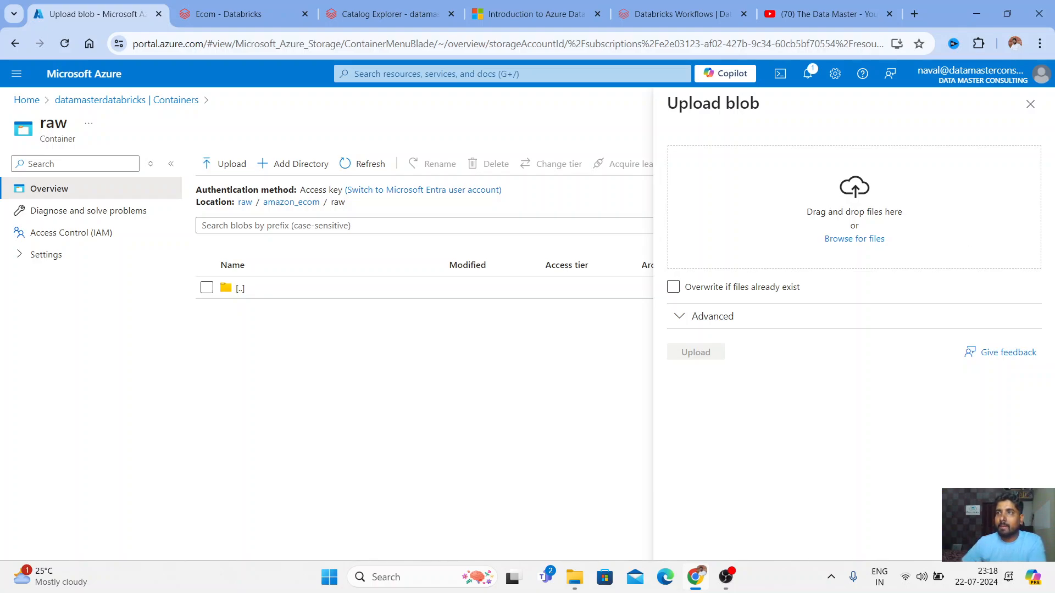
left_click_drag(780, 405, 821, 219)
left_click(702, 353)
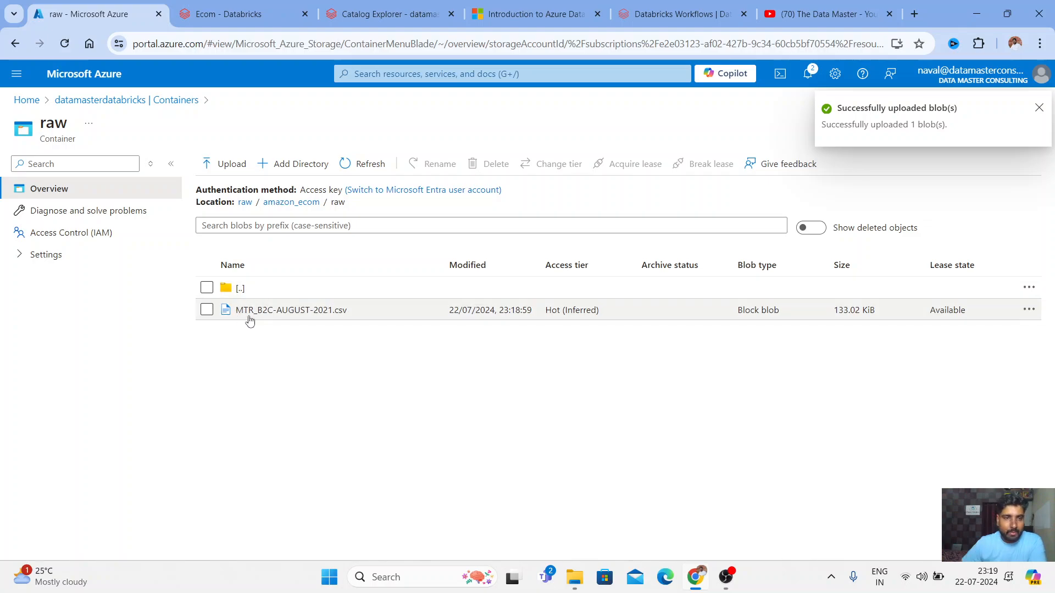
Copy the uploaded file name MTR_B2C-AUGUST-2021.csv and return to the Ecom job page
left_click_drag(353, 315, 237, 316)
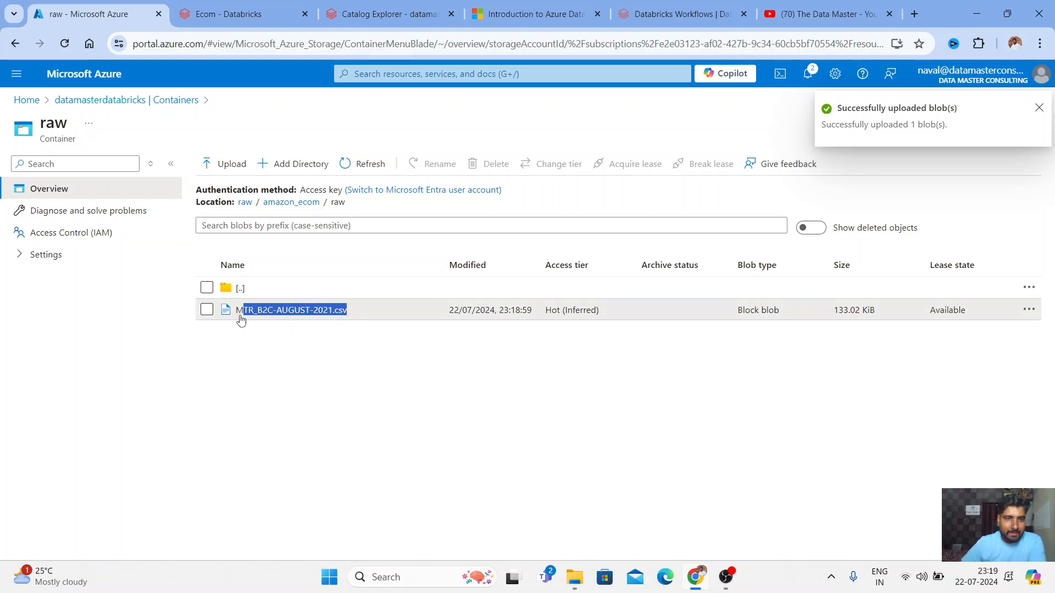
right_click(270, 313)
left_click(301, 325)
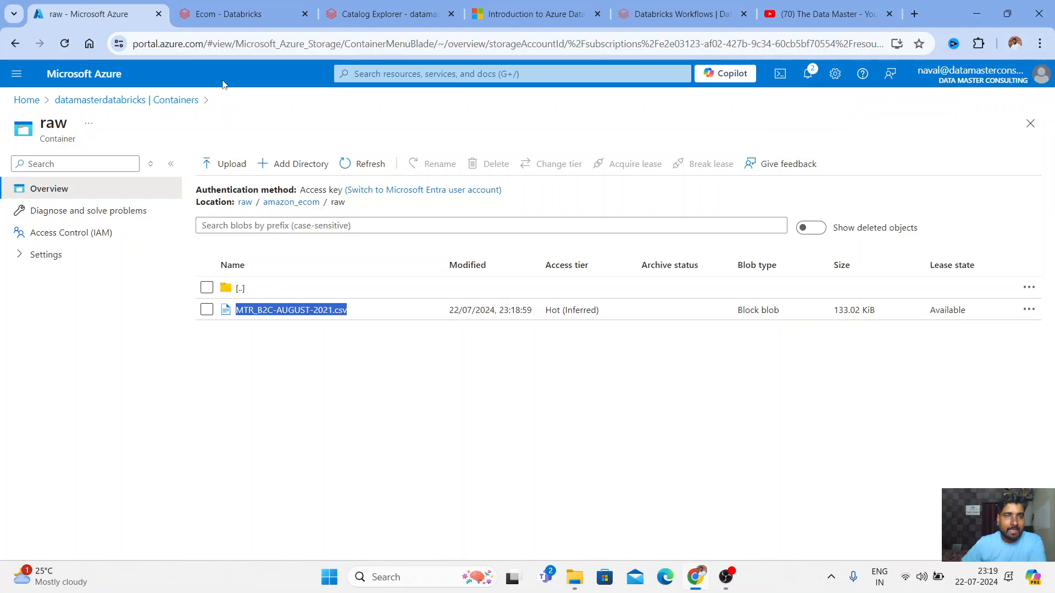
left_click(231, 14)
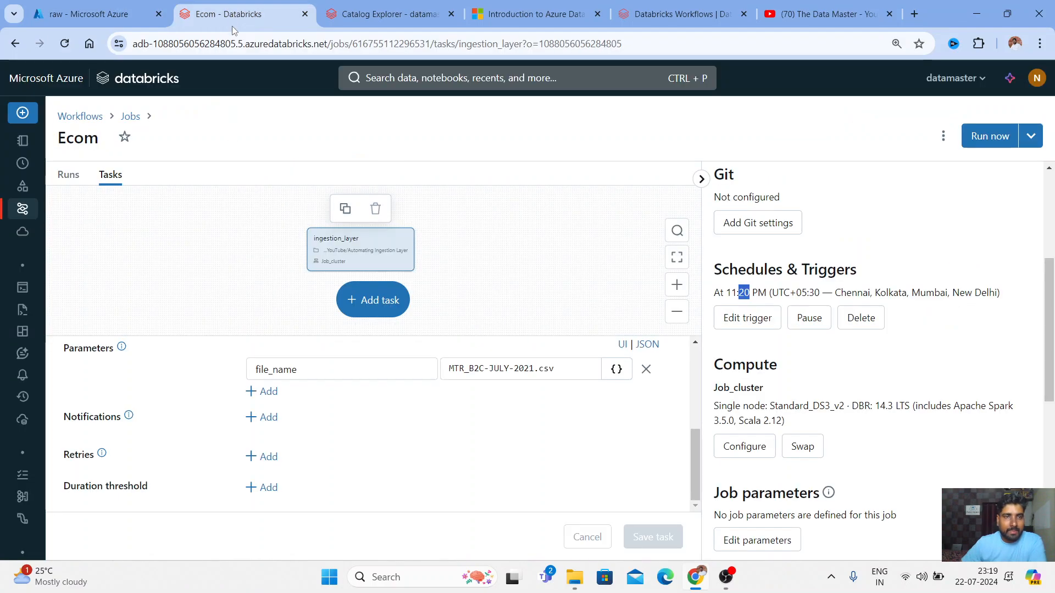
Replace the July parameter with a new file_name parameter set to MTR_B2C-AUGUST-2021.csv
left_click(646, 368)
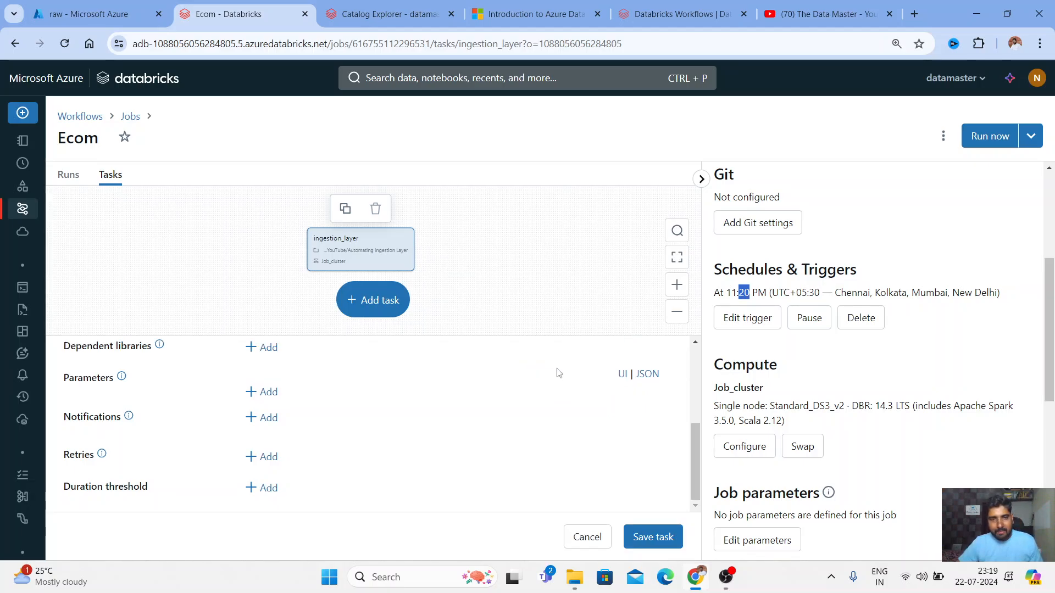
left_click(267, 392)
left_click(501, 405)
key("ctrl+v")
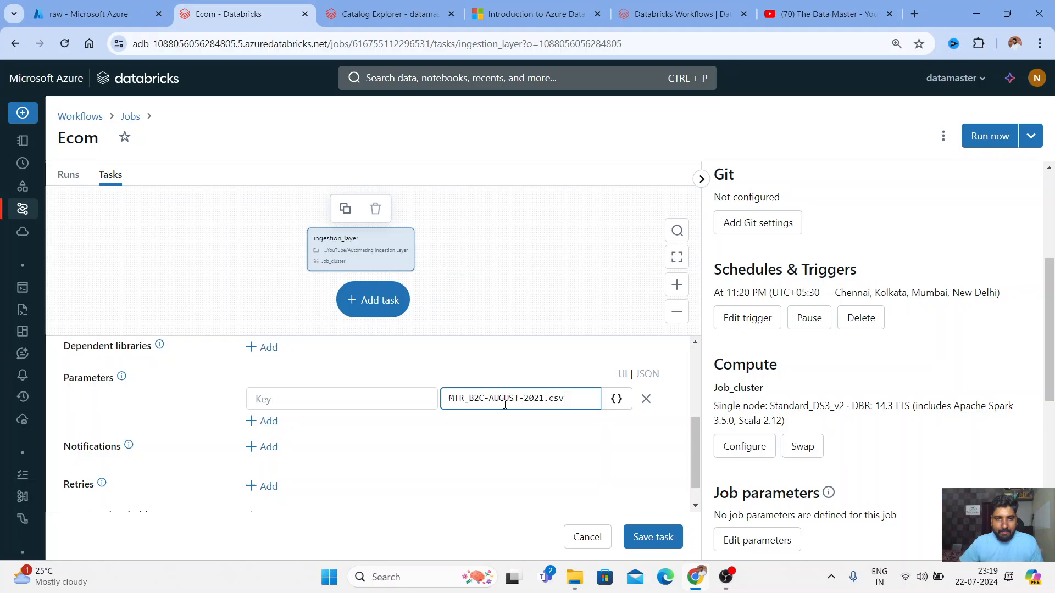
left_click(317, 395)
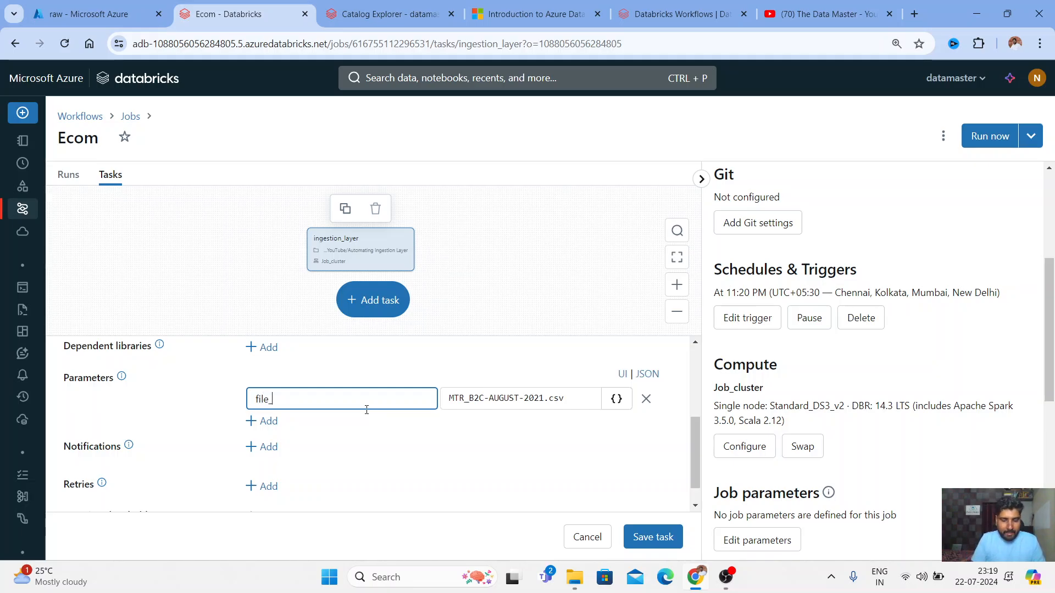
type("file_nmae")
key("BackSpace")
key("BackSpace")
key("BackSpace")
type("ame")
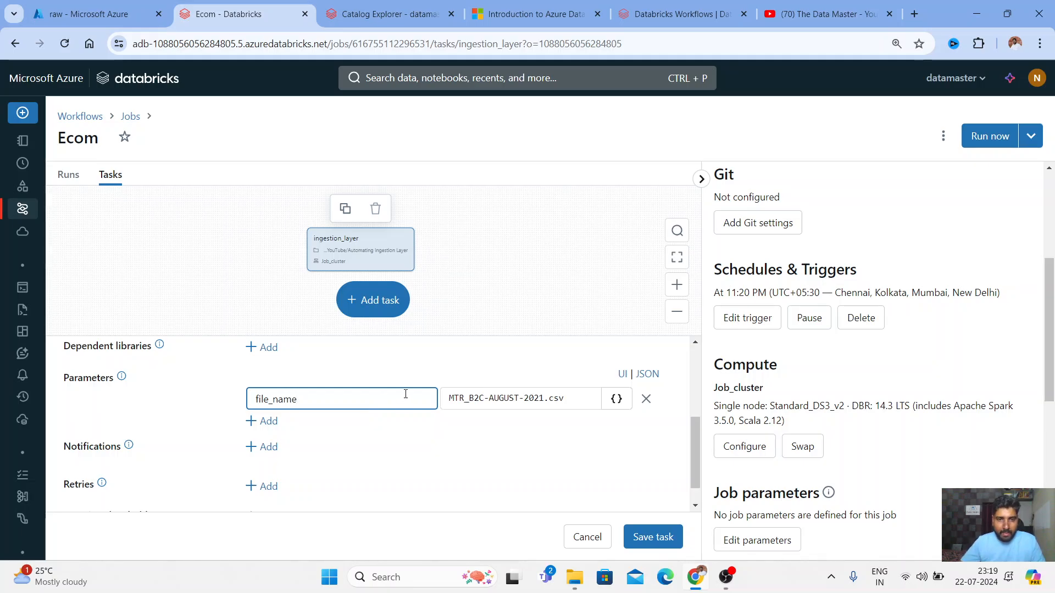
Check the notebook's file_name widget, then save the task and confirm the 11:20 PM schedule
scroll(405, 393, "up", 5)
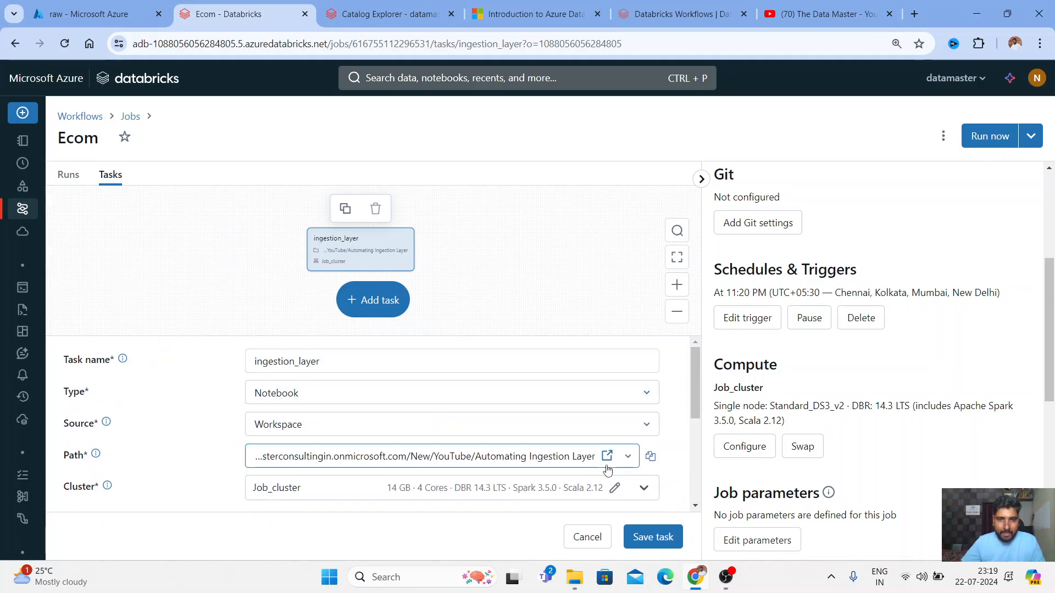
left_click(607, 455)
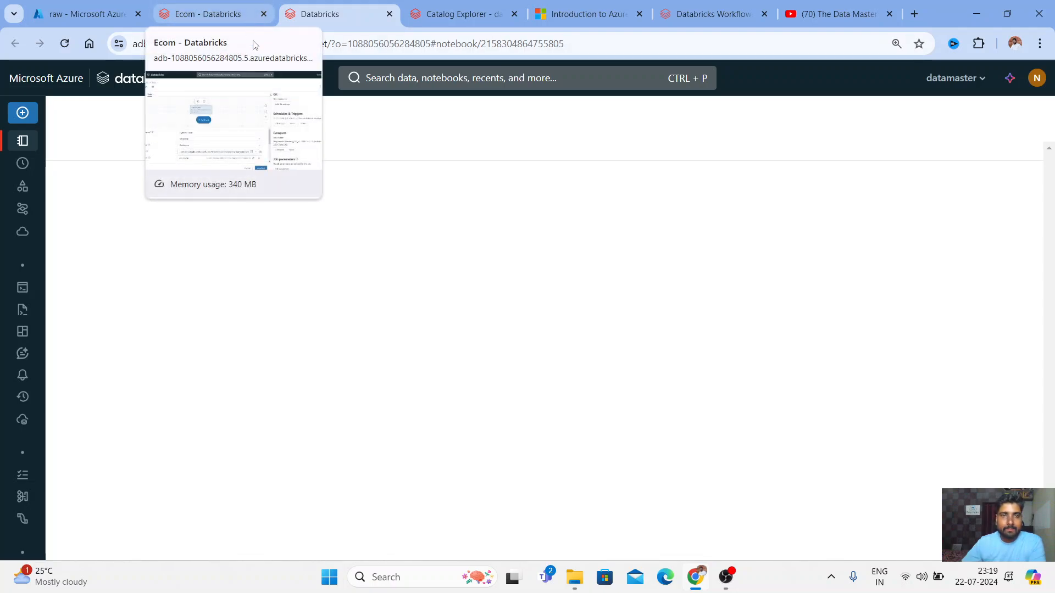
left_click(197, 5)
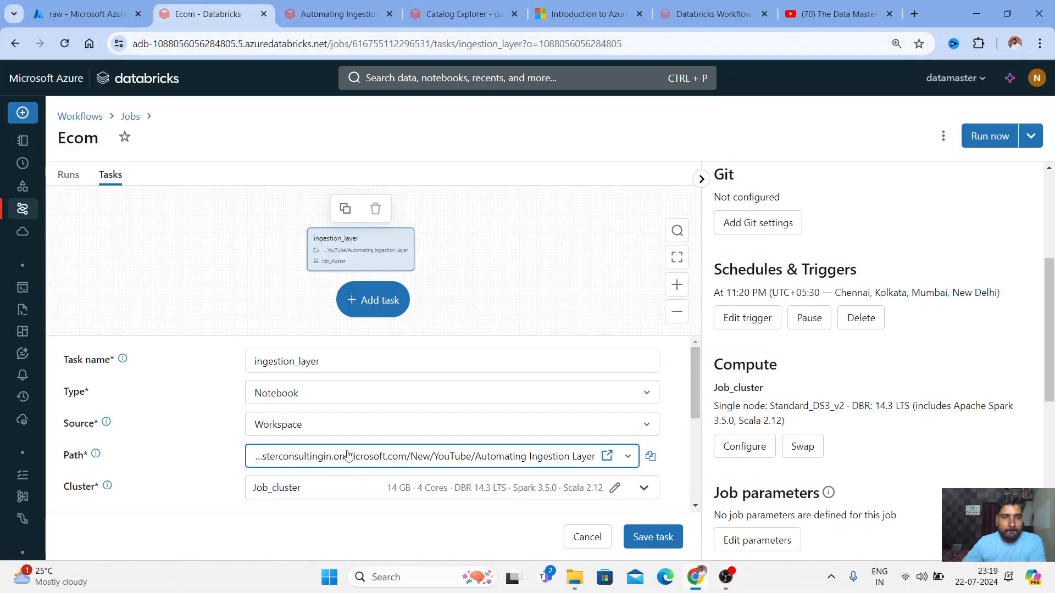
scroll(347, 455, "down", 5)
key("ctrl+Tab")
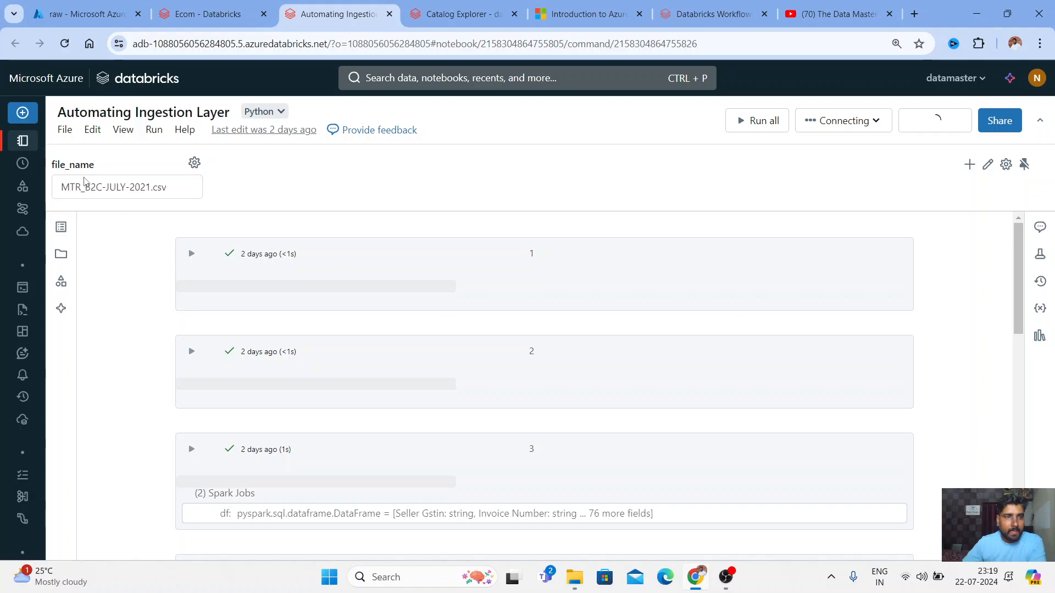
key("ctrl+shift+Tab")
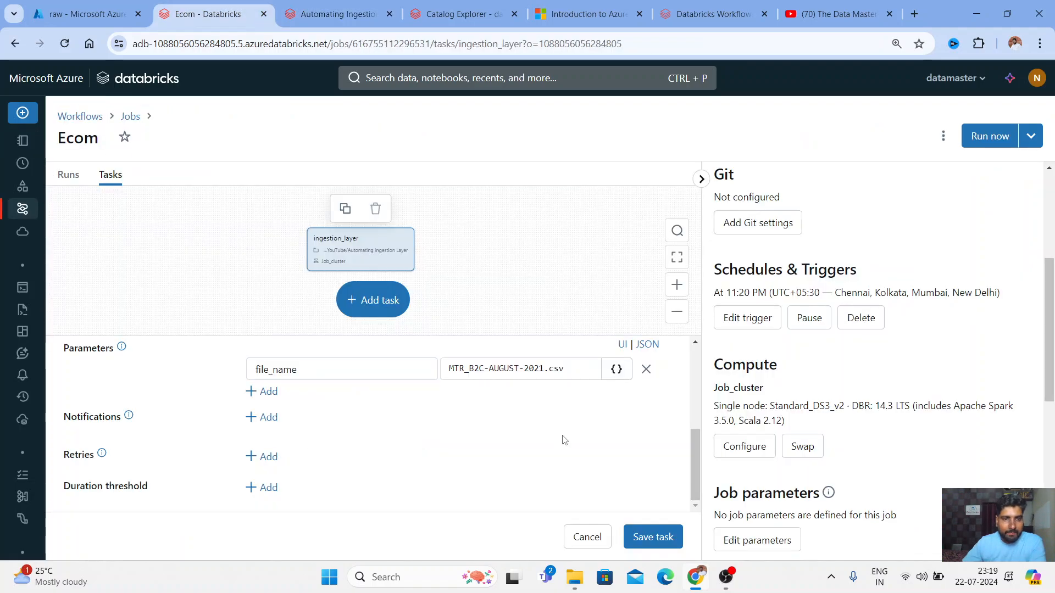
left_click(674, 545)
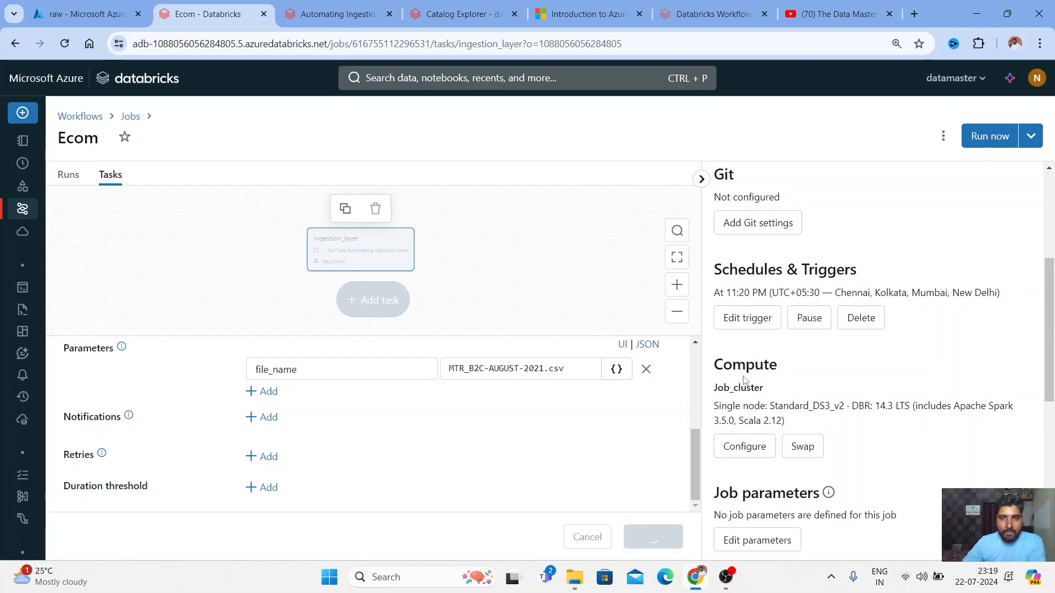
left_click_drag(723, 292, 753, 292)
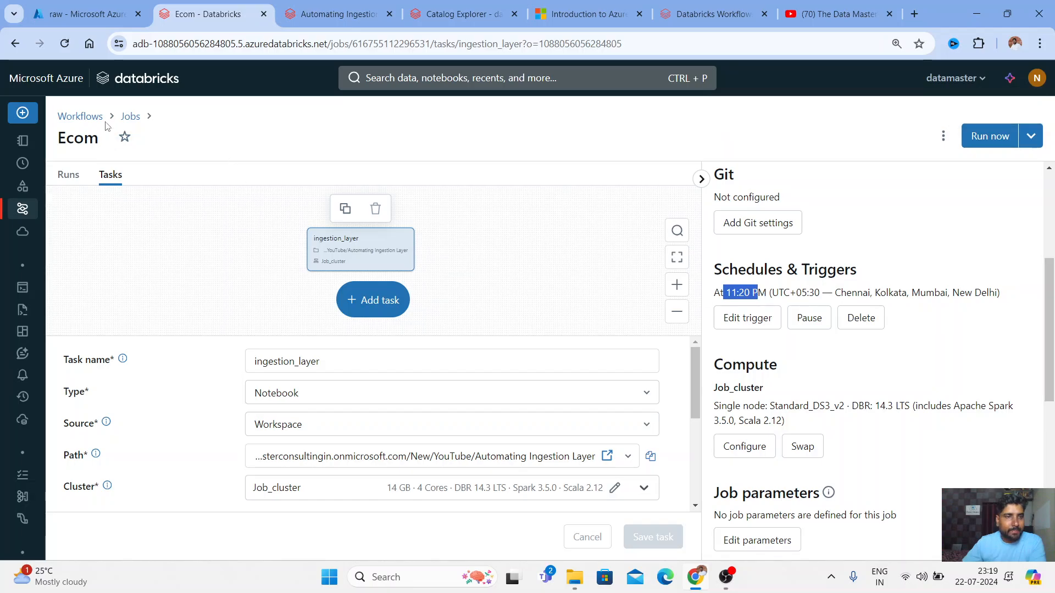
Back in the Workflows job list, check Ecom's Scheduled trigger time and its newly started run
left_click(91, 117)
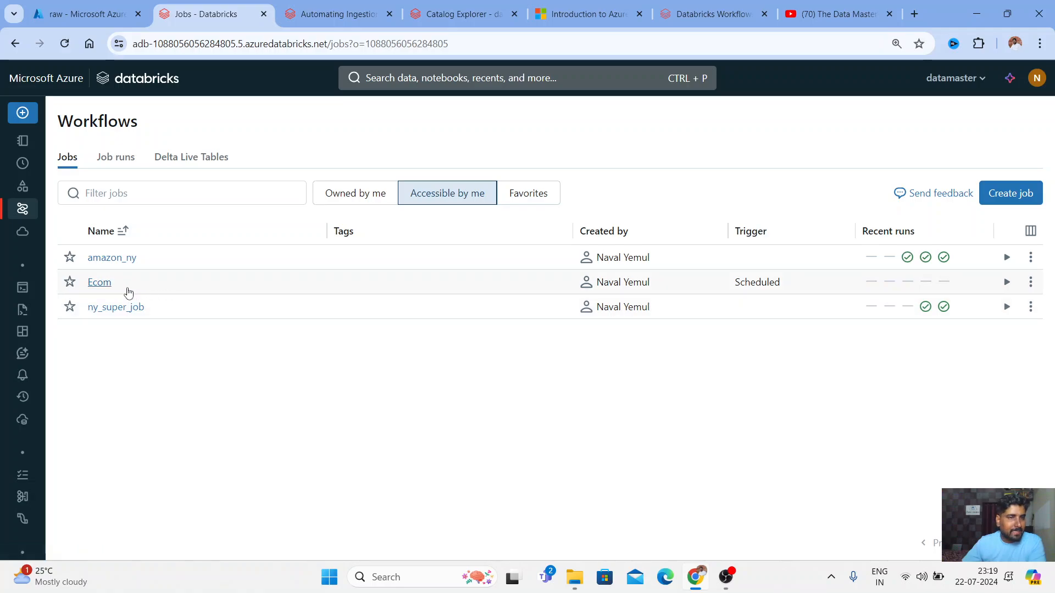
mouse_move(749, 282)
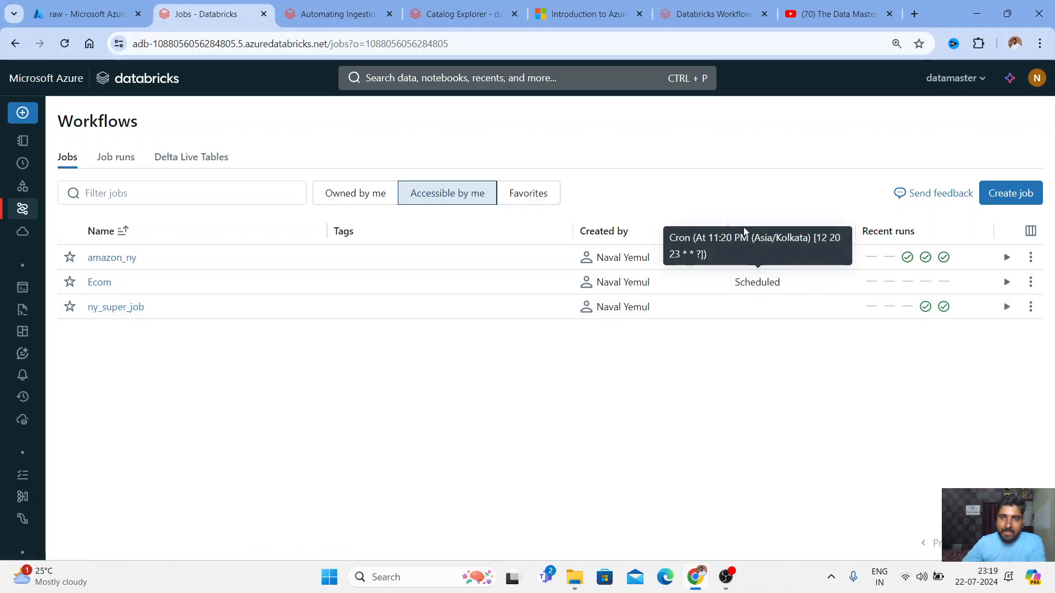
left_click_drag(735, 282, 758, 283)
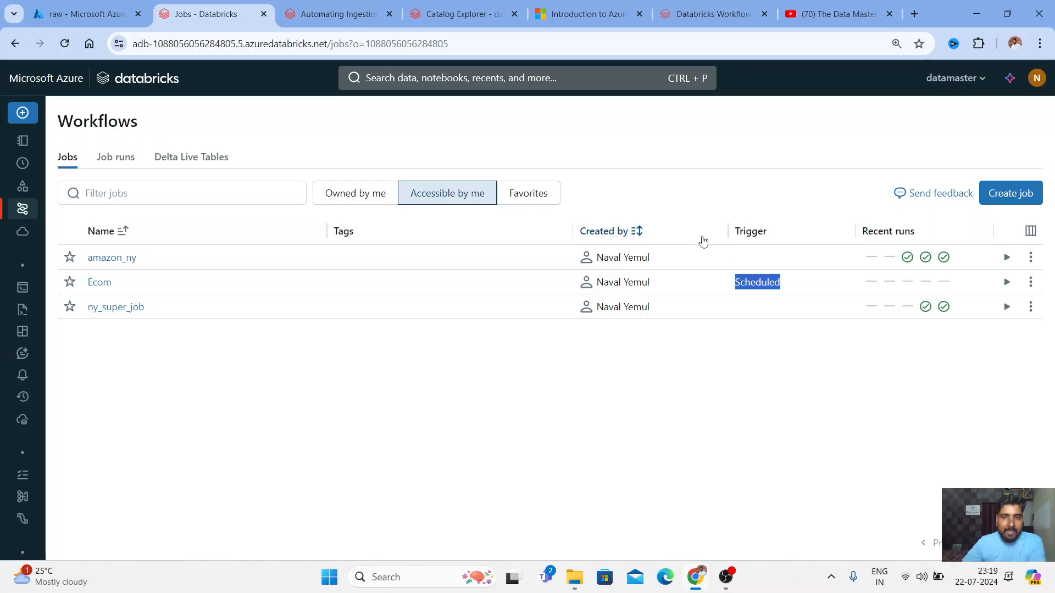
mouse_move(751, 264)
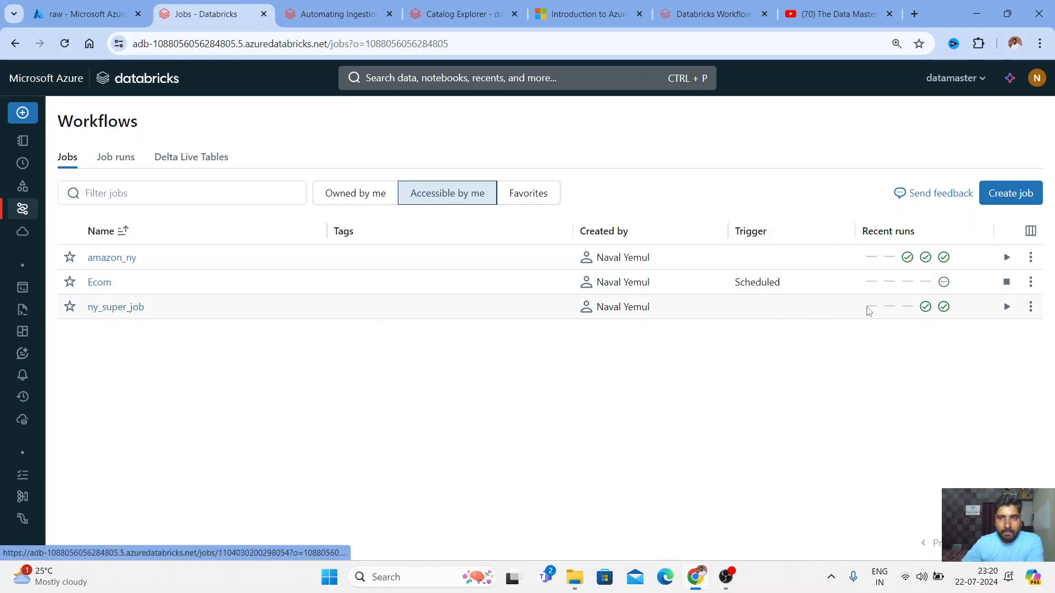
mouse_move(942, 284)
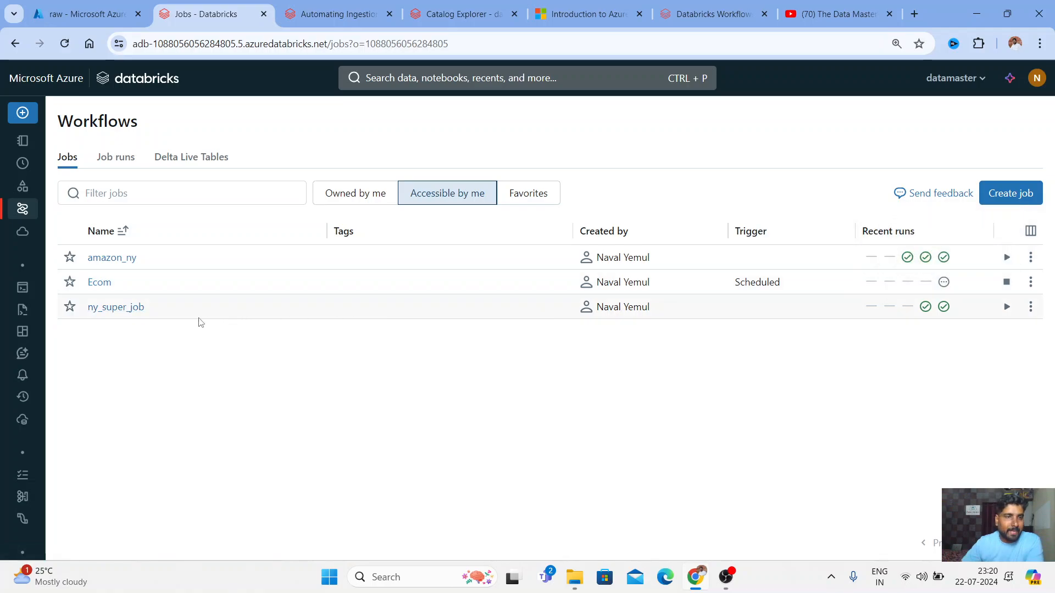
Open the Ecom job's Runs and inspect the pending scheduler-launched run and its Job ID
left_click(102, 283)
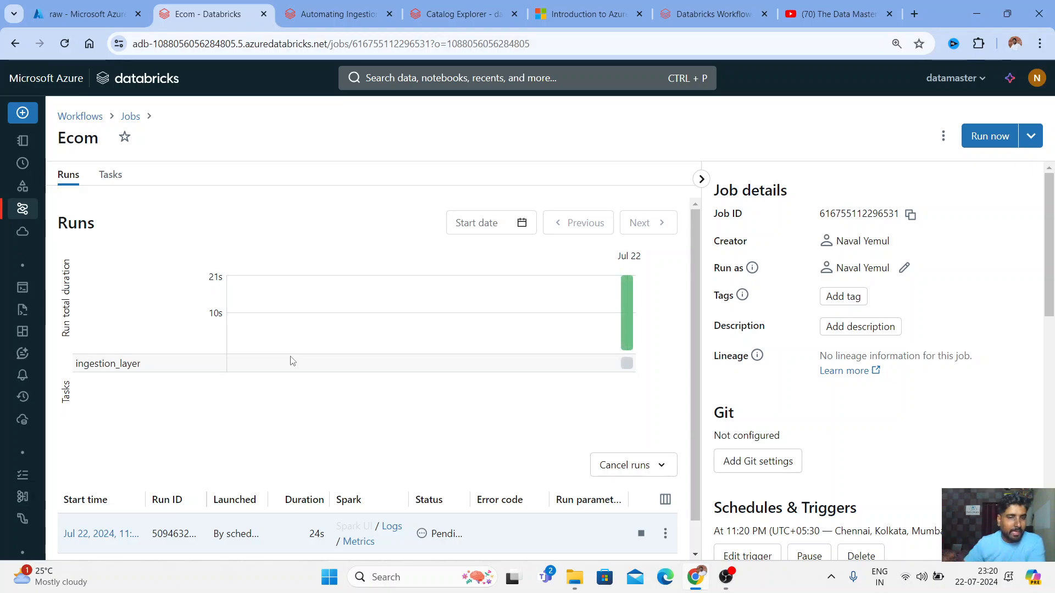
scroll(379, 373, "down", 1)
scroll(383, 377, "down", 1)
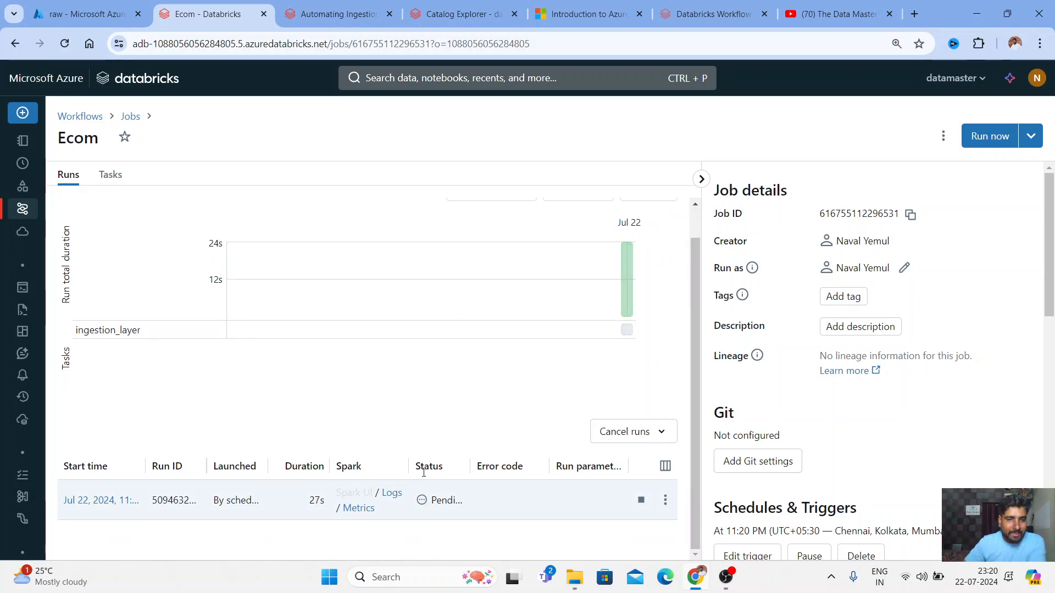
mouse_move(429, 504)
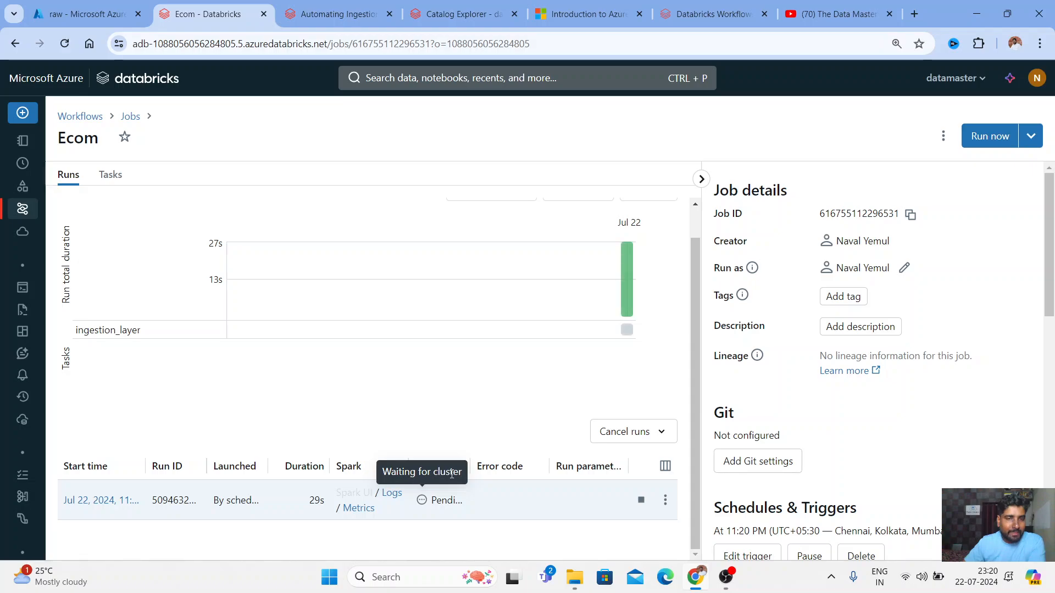
key("ctrl+a")
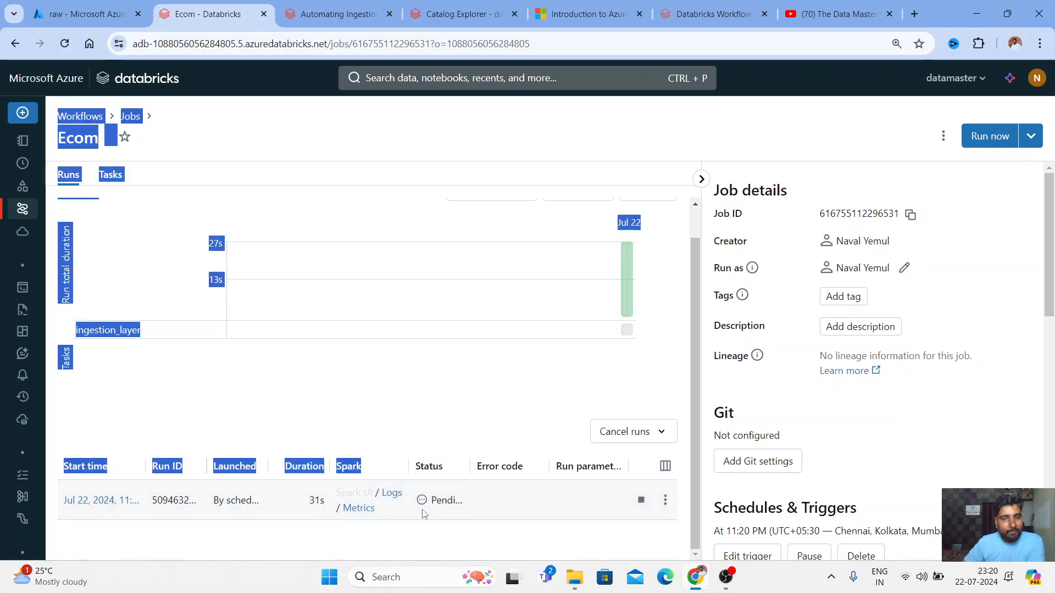
left_click(117, 411)
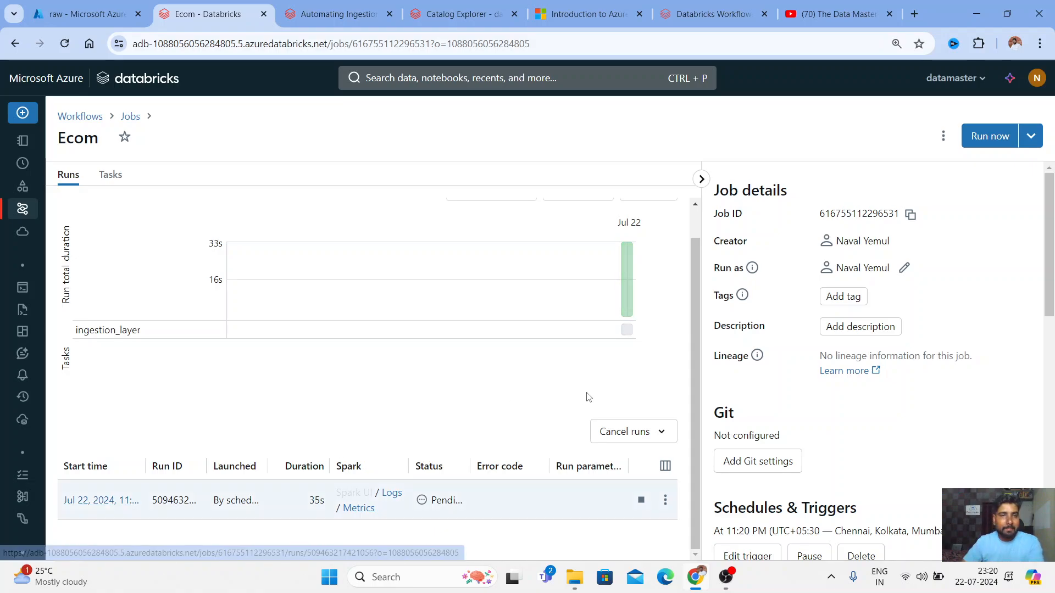
scroll(173, 200, "up", 1)
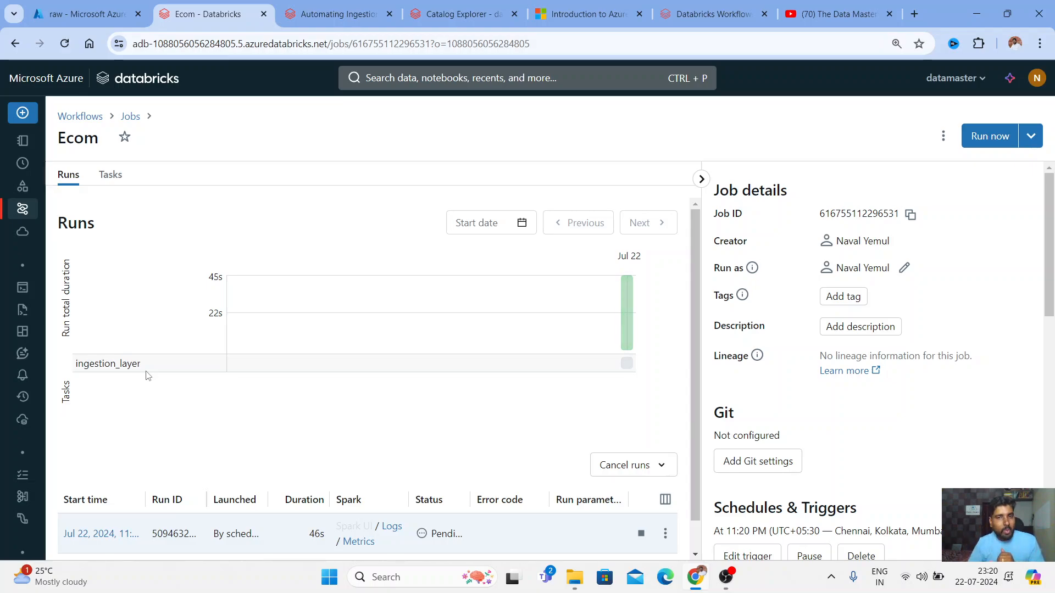
mouse_move(626, 329)
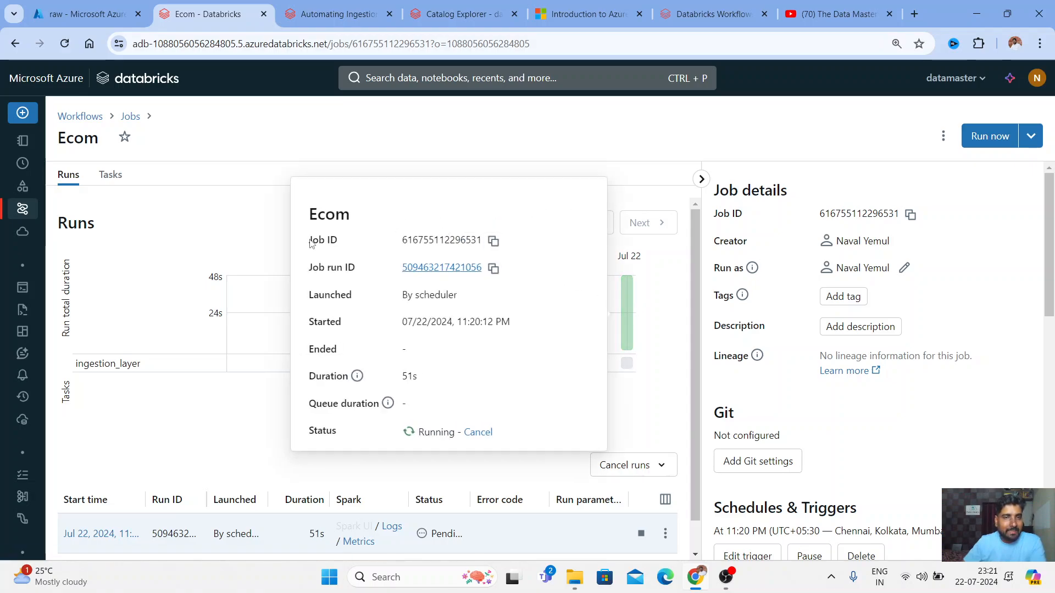
left_click_drag(309, 240, 367, 294)
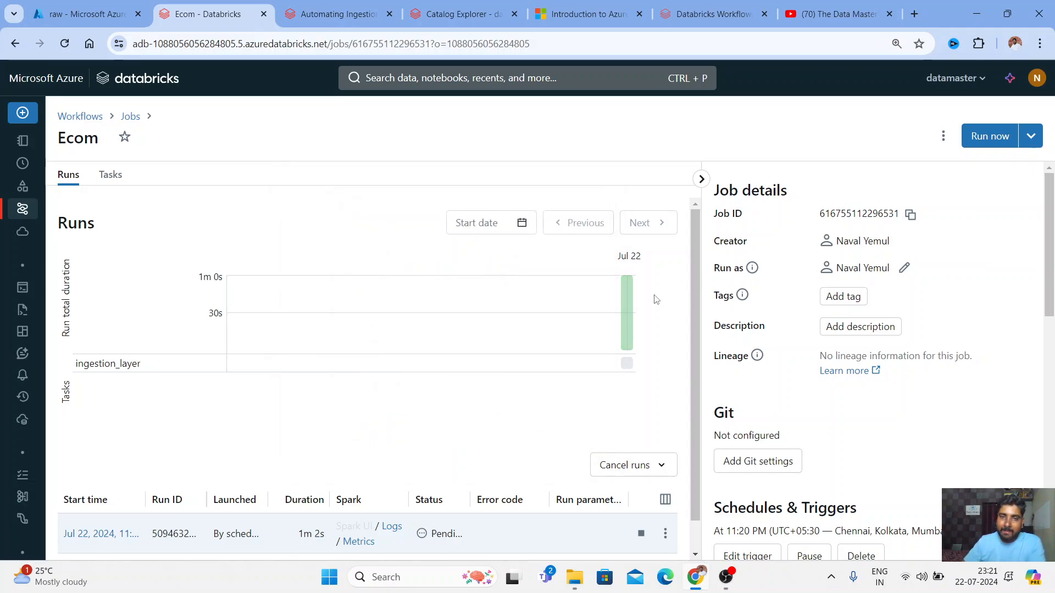
scroll(695, 350, "down", 1)
scroll(695, 350, "up", 1)
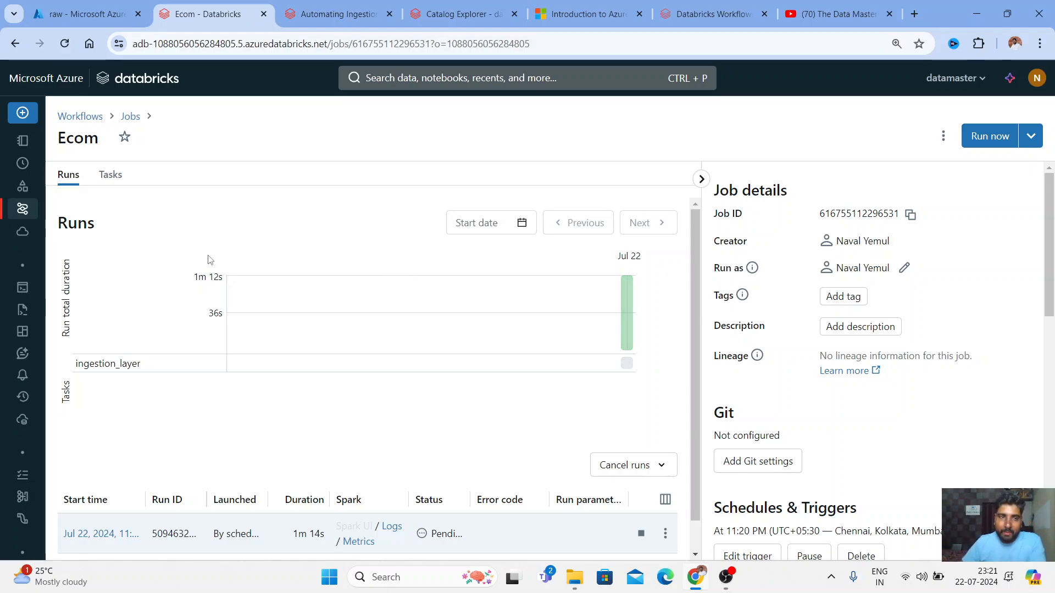
Open Compute in a new tab and view the Ecom run's job cluster starting under Job compute
mouse_move(22, 209)
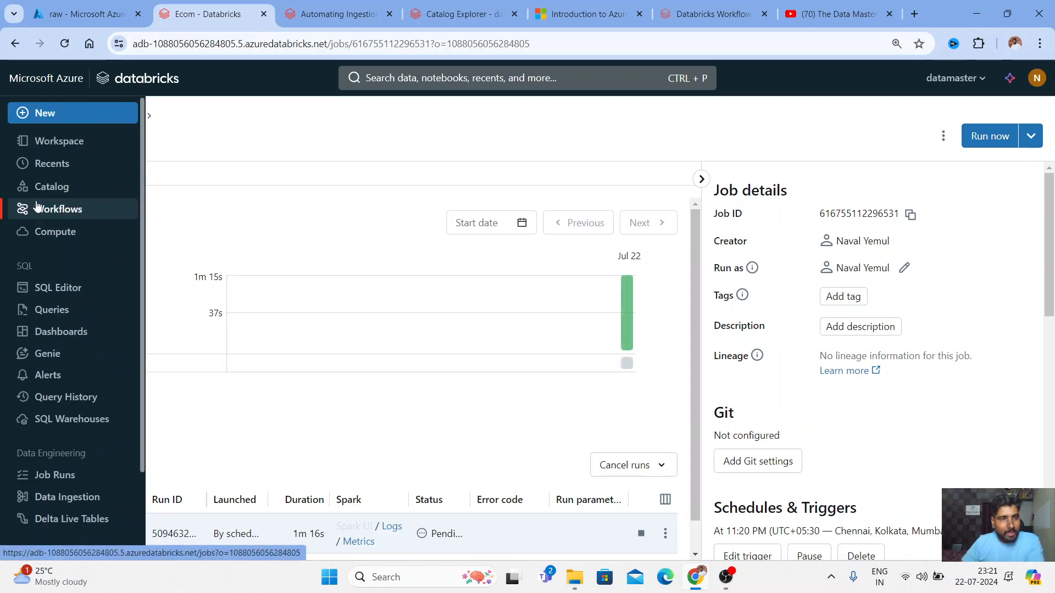
right_click(52, 233)
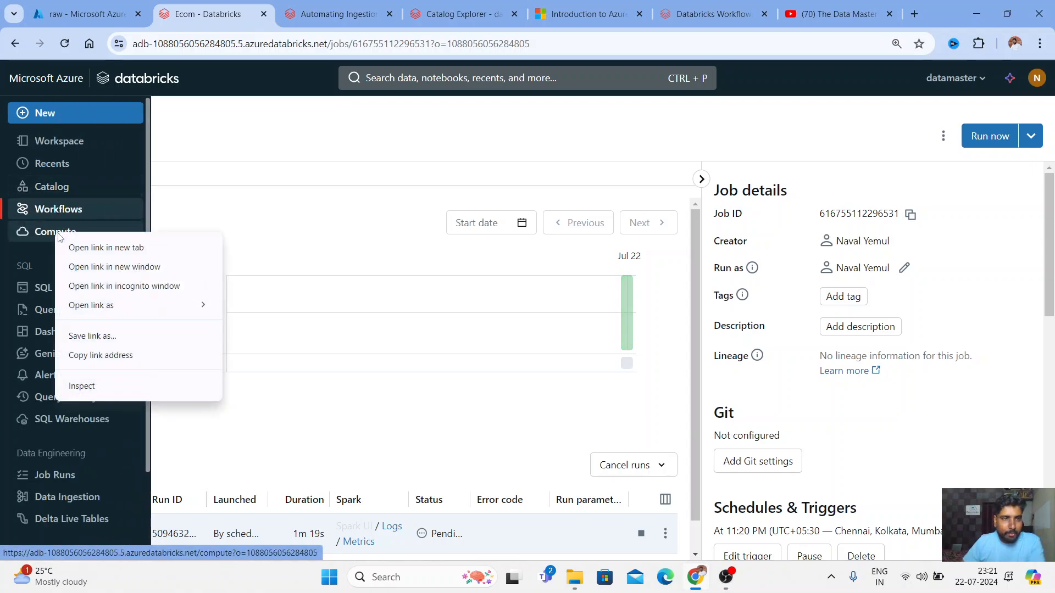
left_click(58, 243)
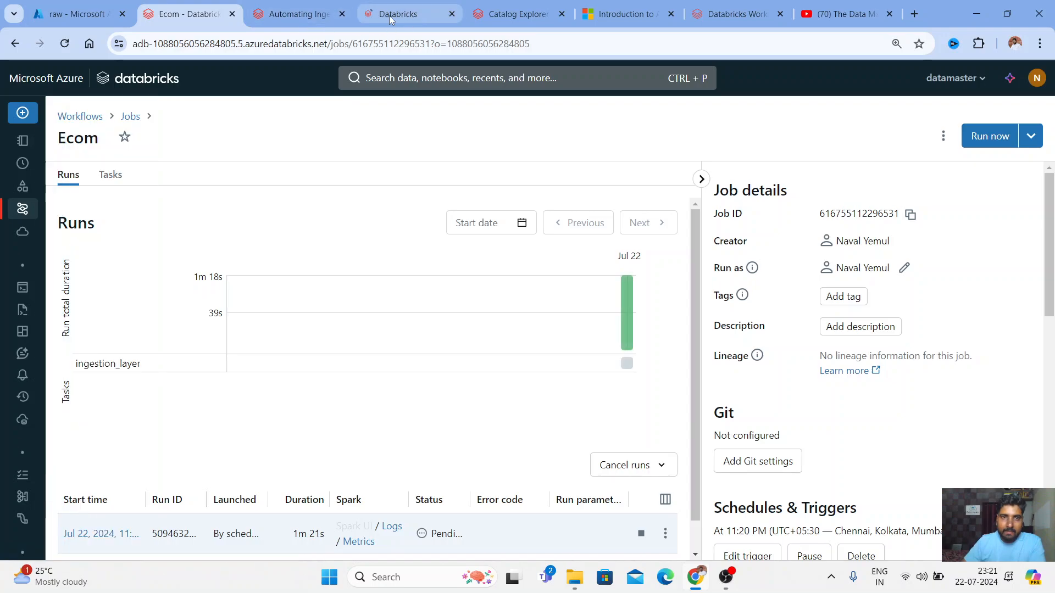
left_click_drag(386, 17, 303, 18)
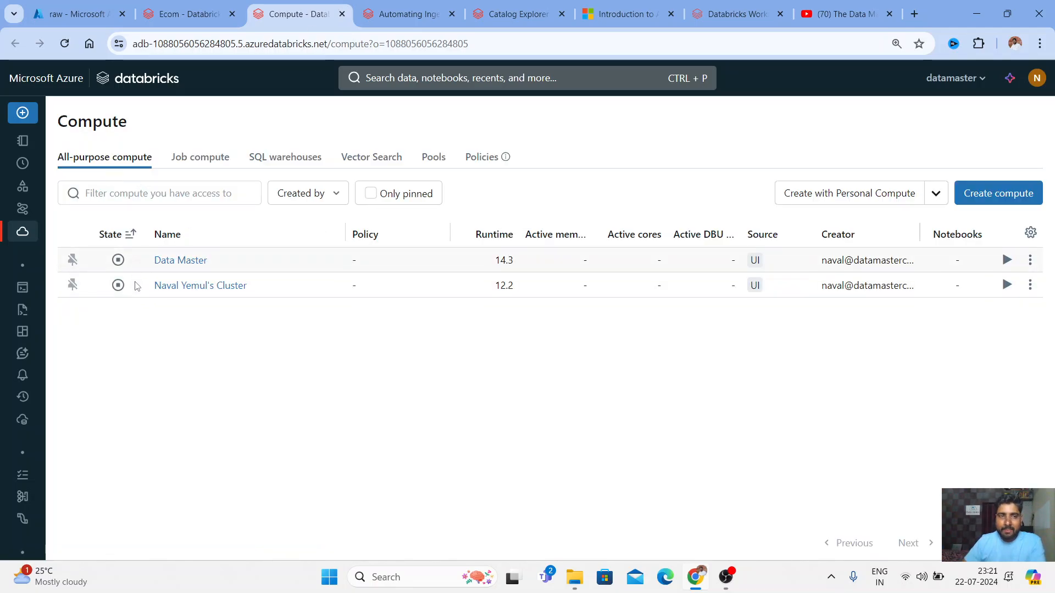
left_click(202, 171)
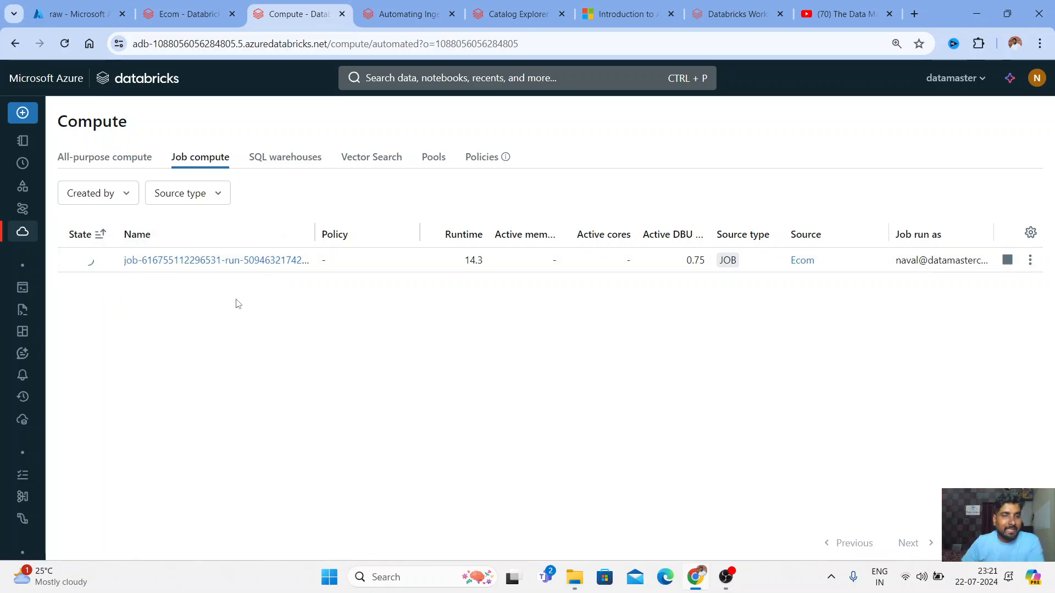
mouse_move(83, 264)
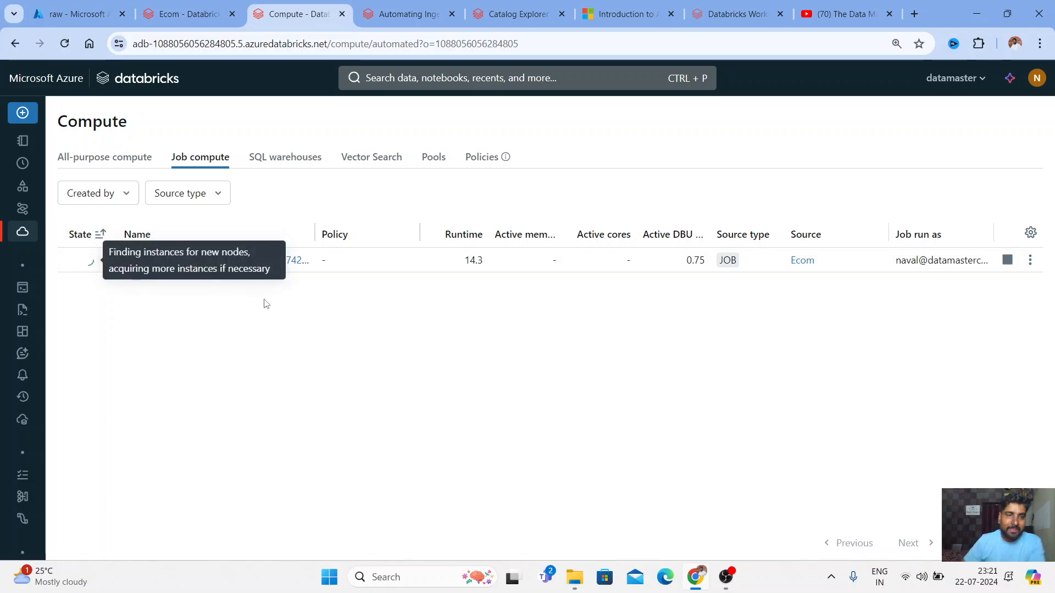
On the Ecom job page, scroll to Schedules & Triggers to review the 11:20 PM schedule
left_click(200, 12)
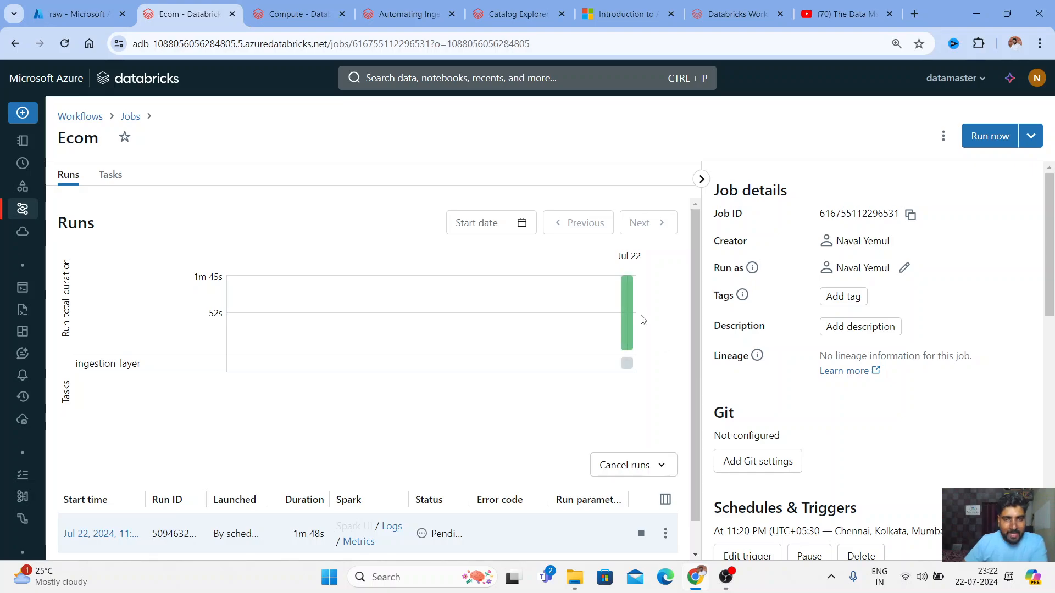
mouse_move(627, 346)
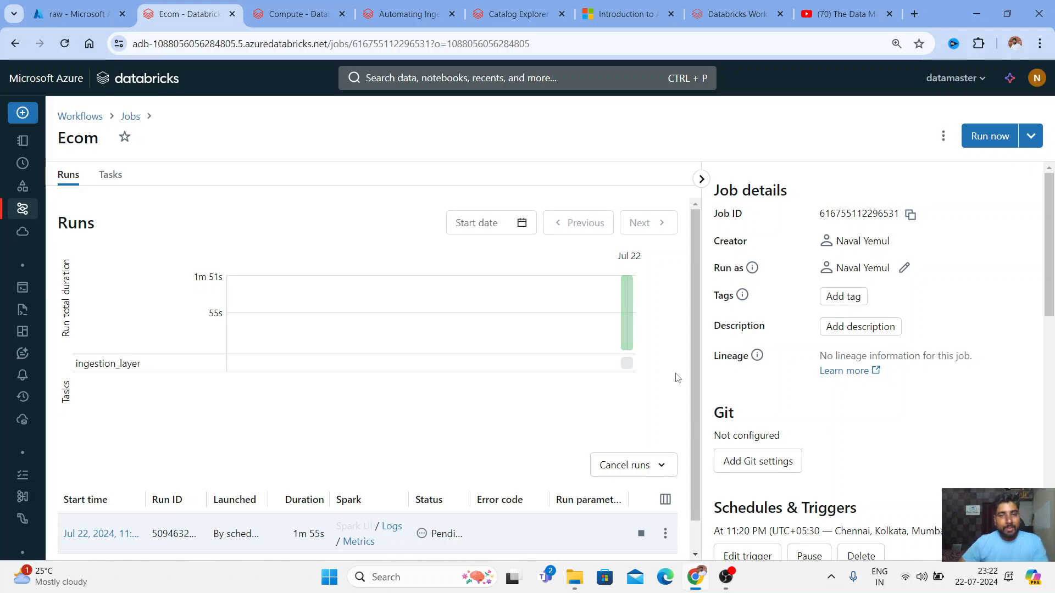
scroll(764, 512, "down", 4)
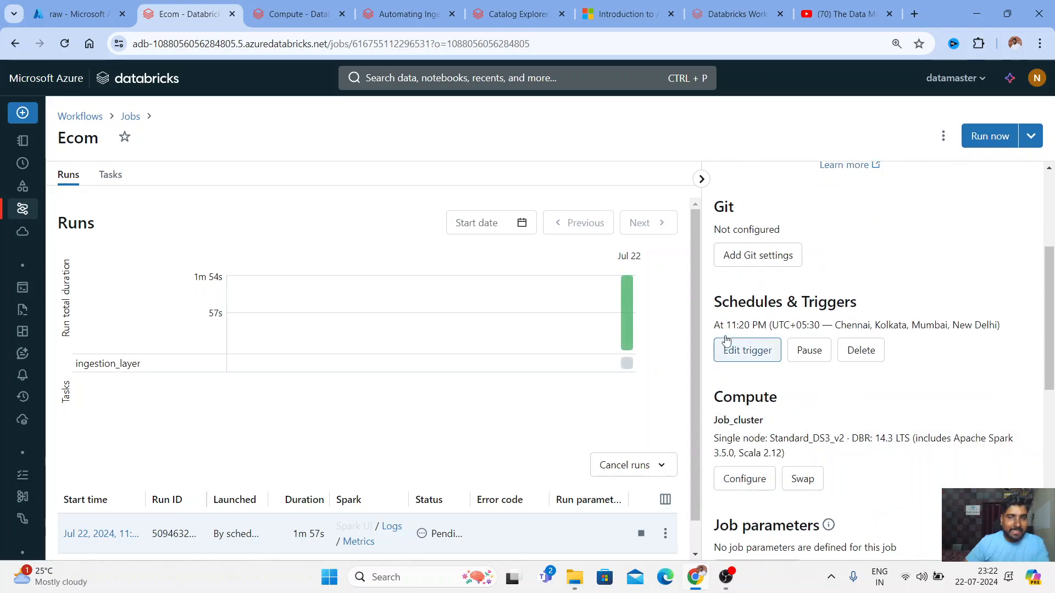
left_click_drag(714, 301, 851, 294)
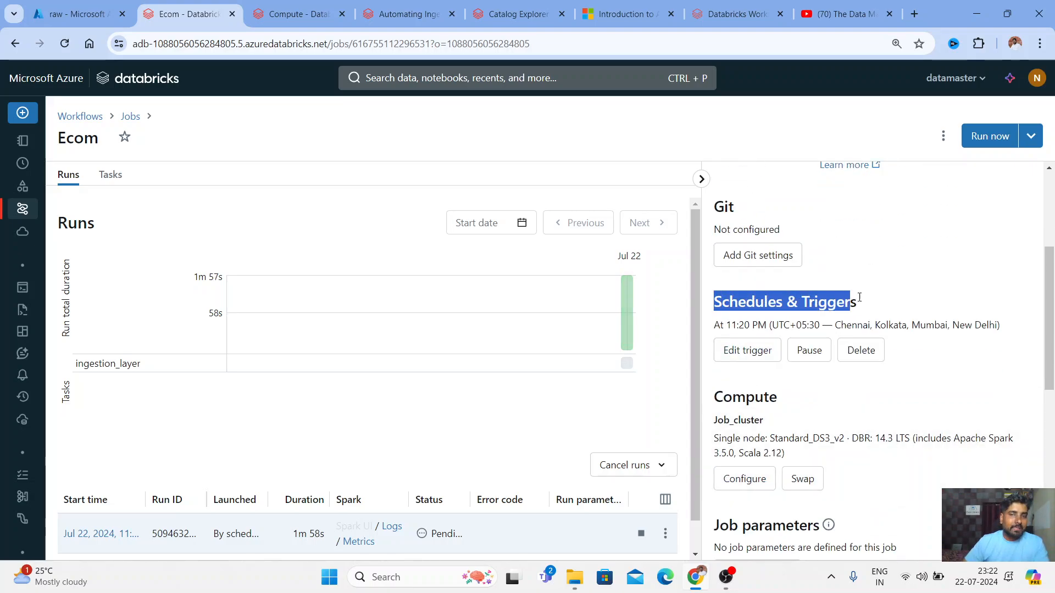
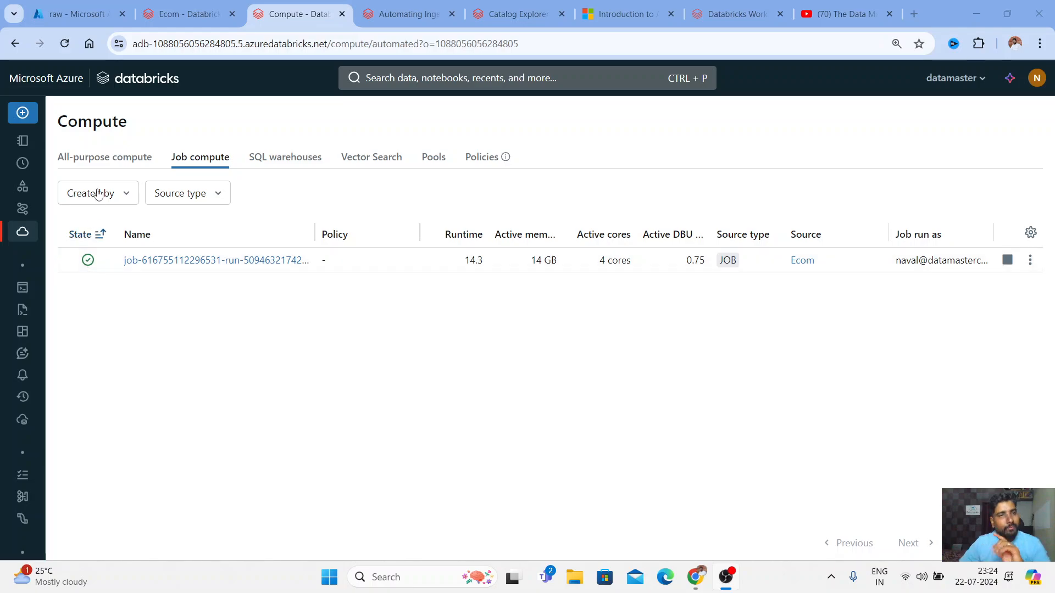
Open the running scheduled ingestion_layer run from the Ecom job's Runs table
left_click(189, 13)
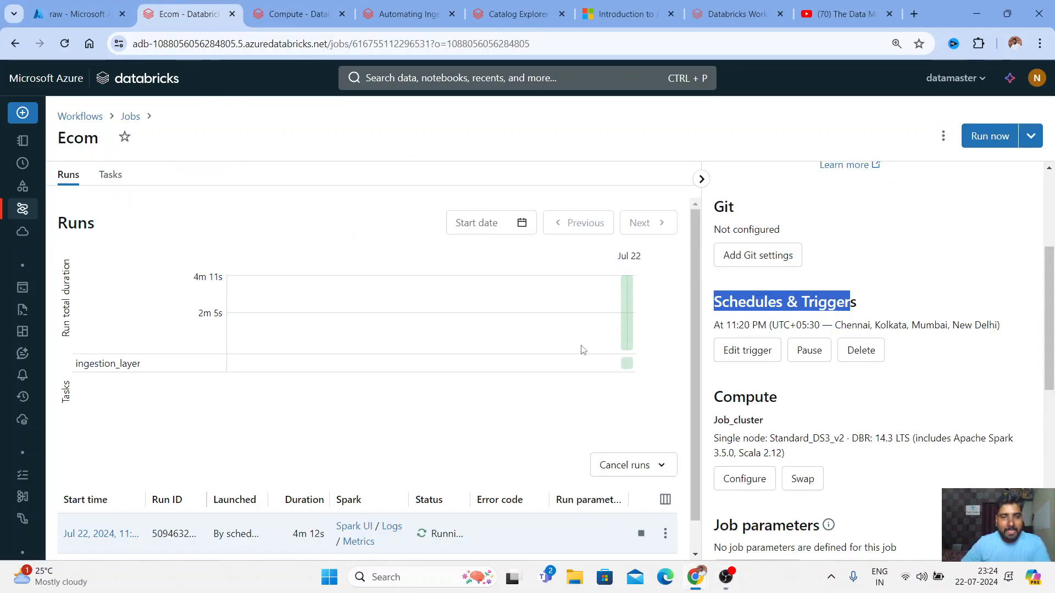
scroll(541, 445, "down", 1)
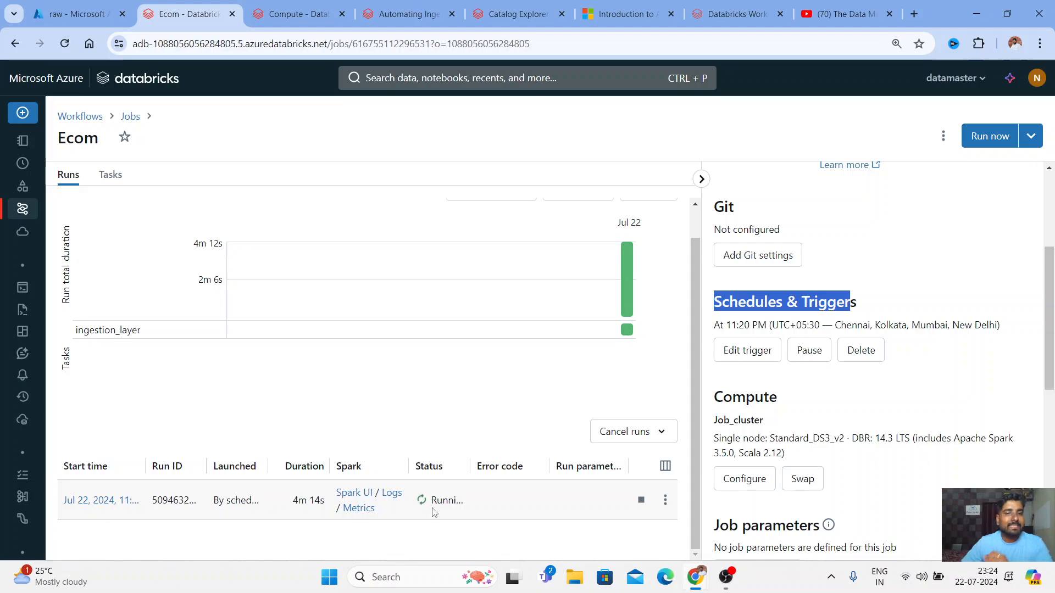
left_click(102, 503)
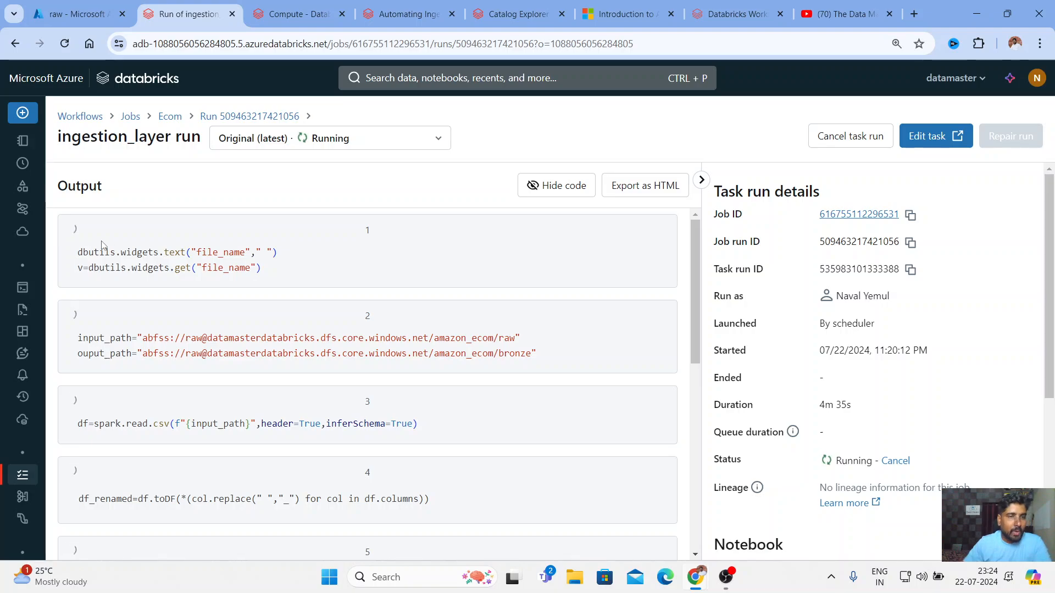
Scroll through the running ingestion_layer run's notebook output
scroll(104, 246, "down", 3)
scroll(115, 307, "down", 4)
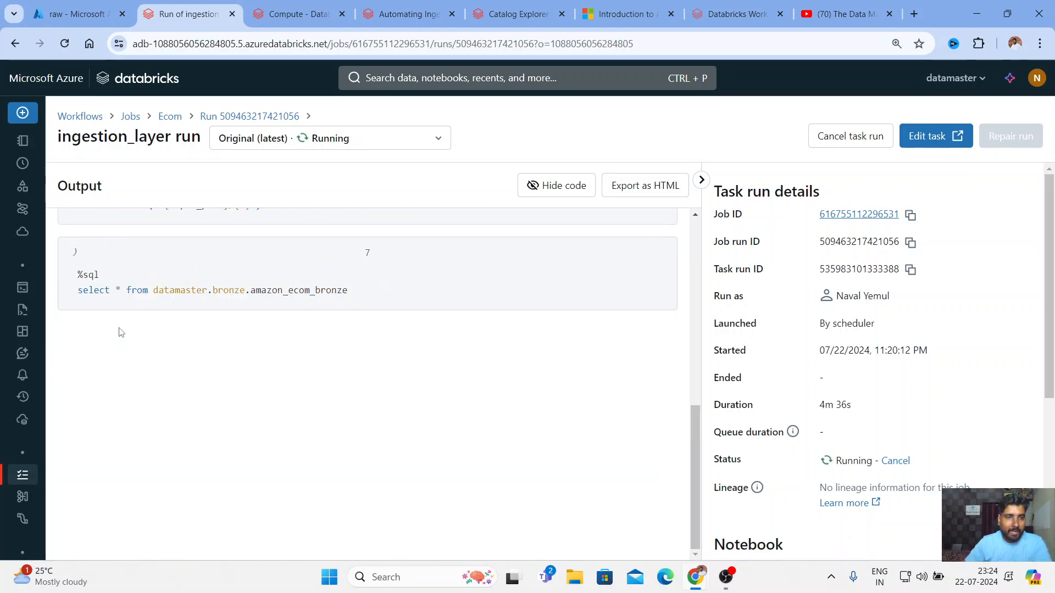
scroll(120, 330, "up", 6)
scroll(129, 270, "up", 1)
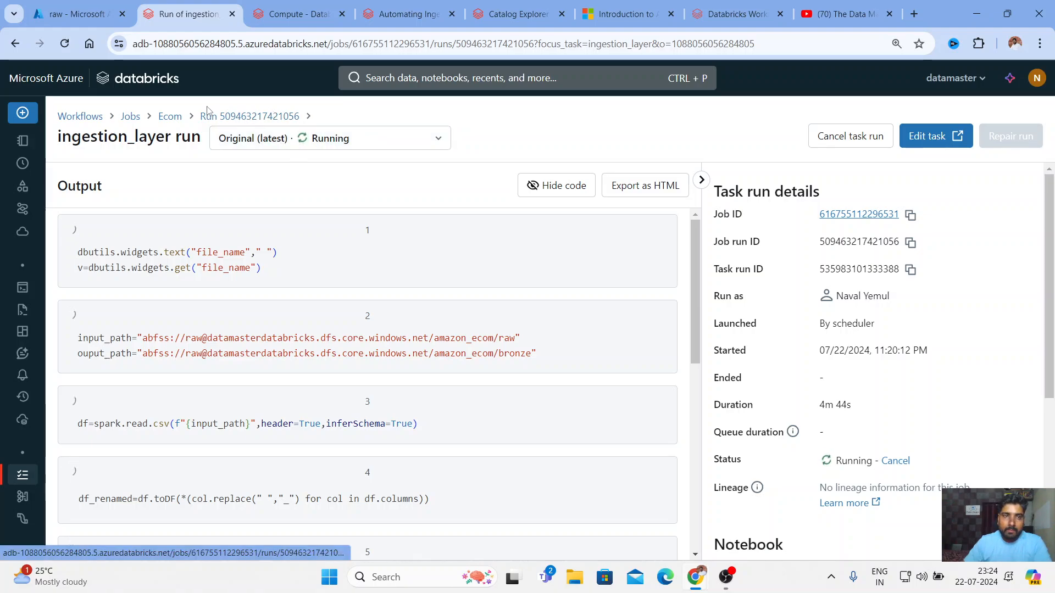
Reopen the run from the Ecom job's chart and watch the bronze-write and file-removal cells finish
left_click(170, 116)
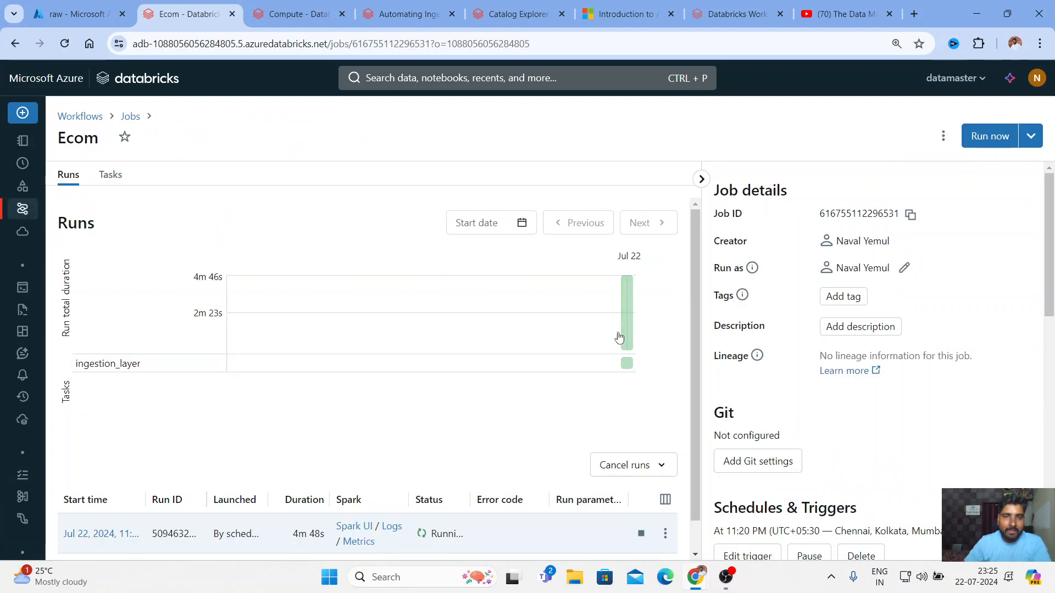
mouse_move(626, 335)
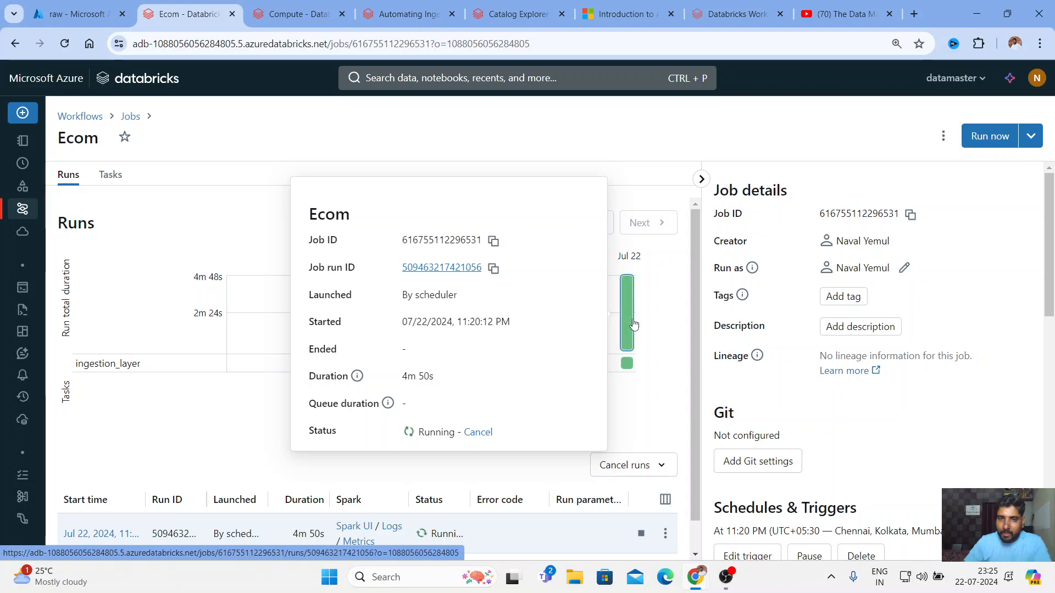
left_click(627, 311)
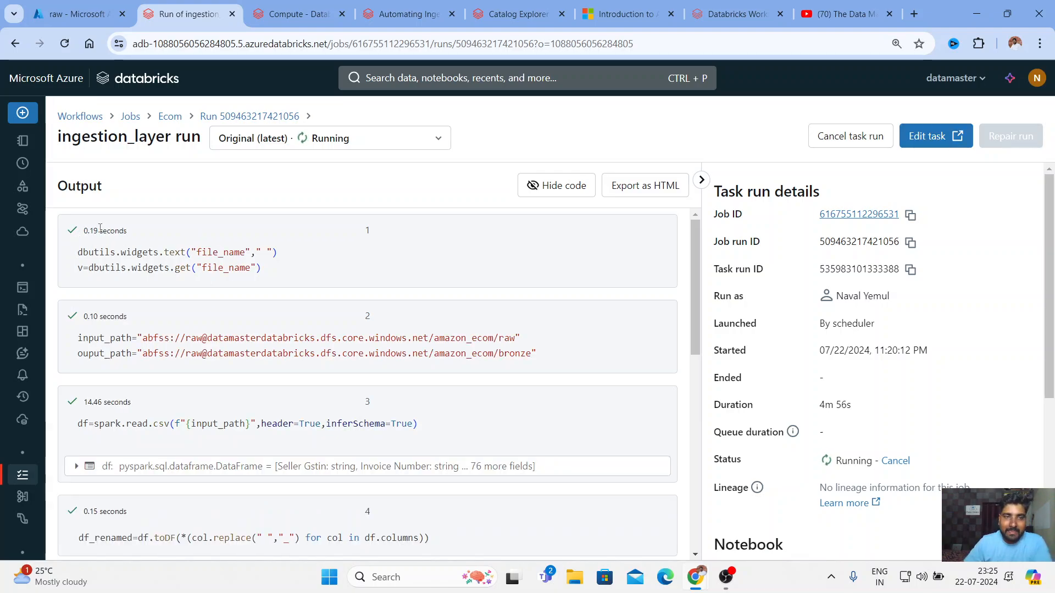
scroll(178, 307, "down", 10)
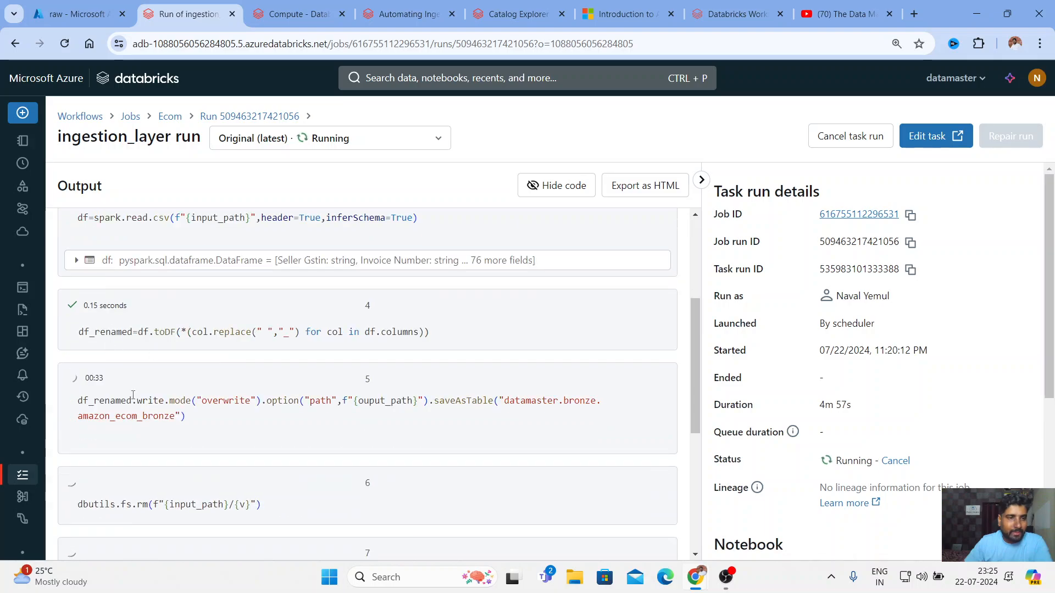
scroll(116, 250, "up", 4)
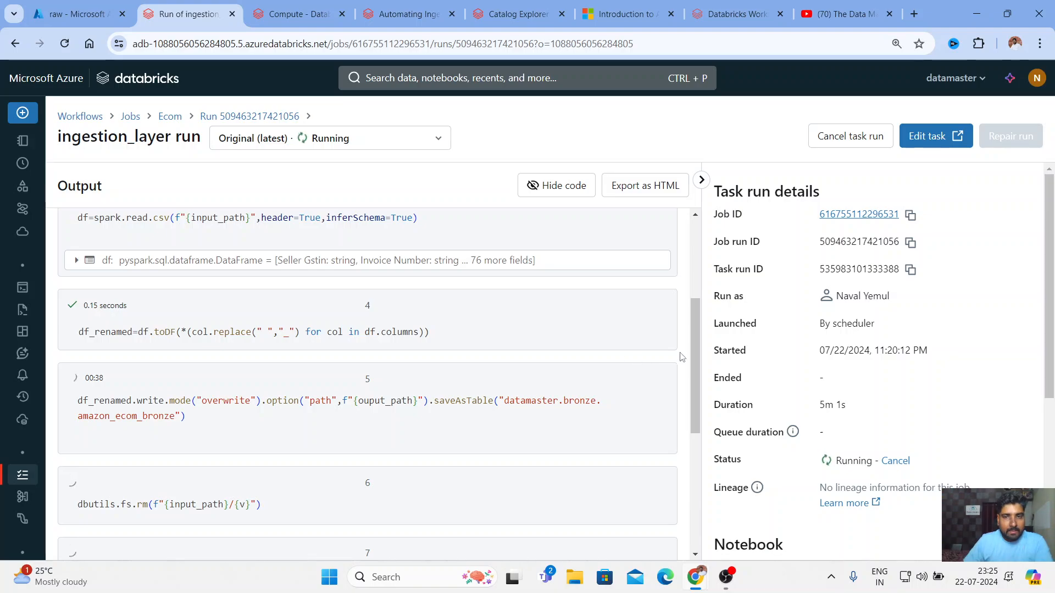
scroll(694, 367, "down", 1)
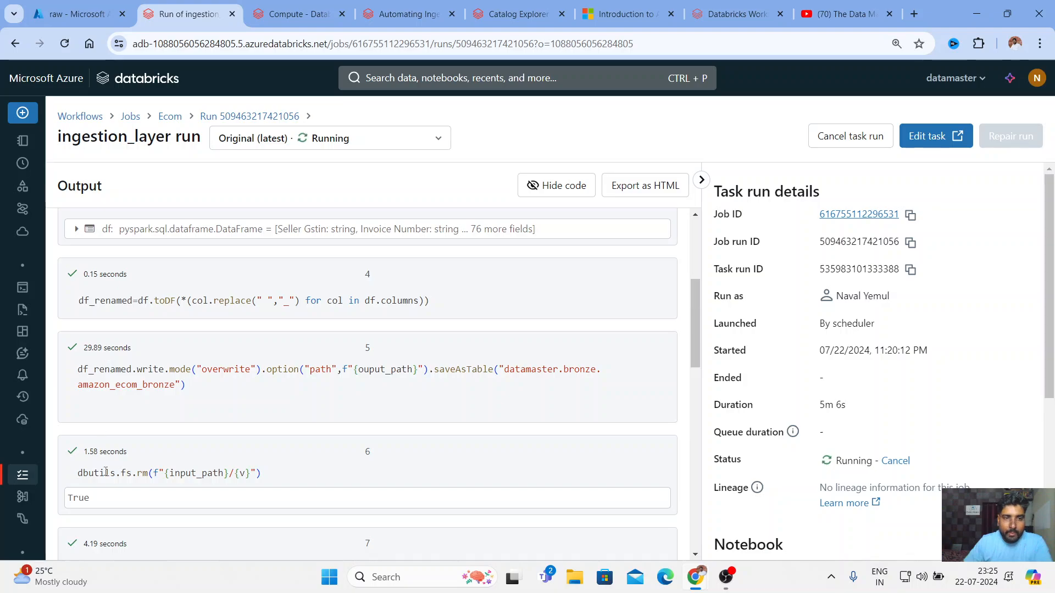
Check the amazon_ecom_bronze result rows and the Succeeded status, then return to the Ecom job
left_click(696, 391)
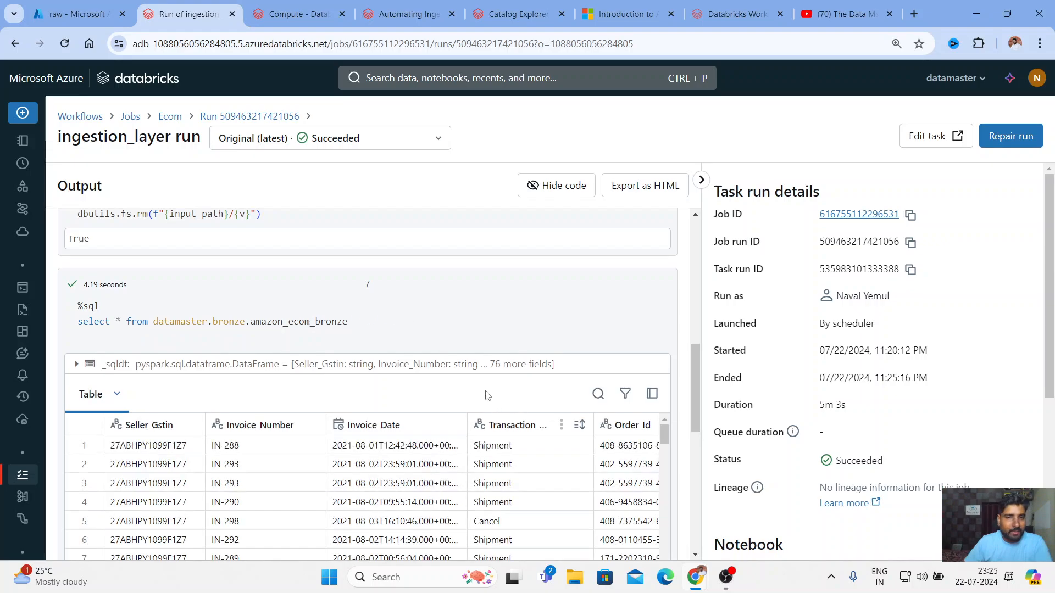
left_click_drag(695, 378, 695, 255)
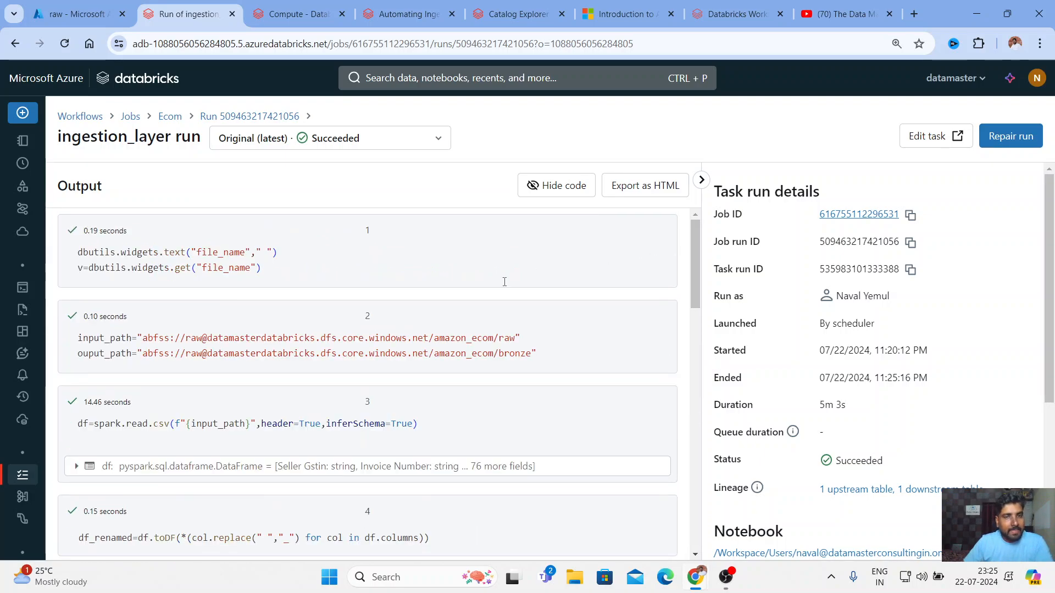
left_click(210, 117)
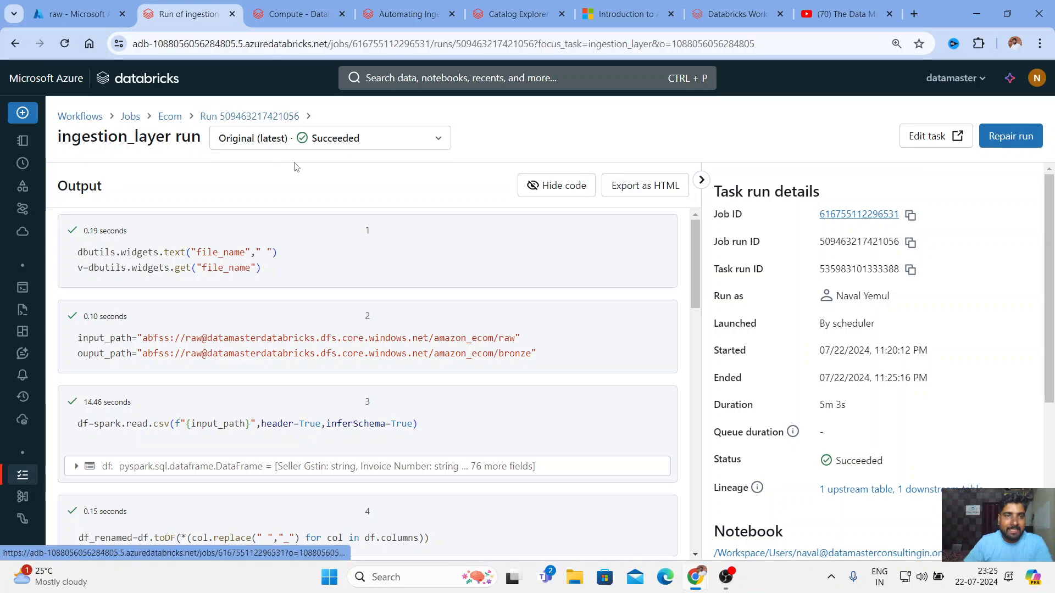
left_click(437, 141)
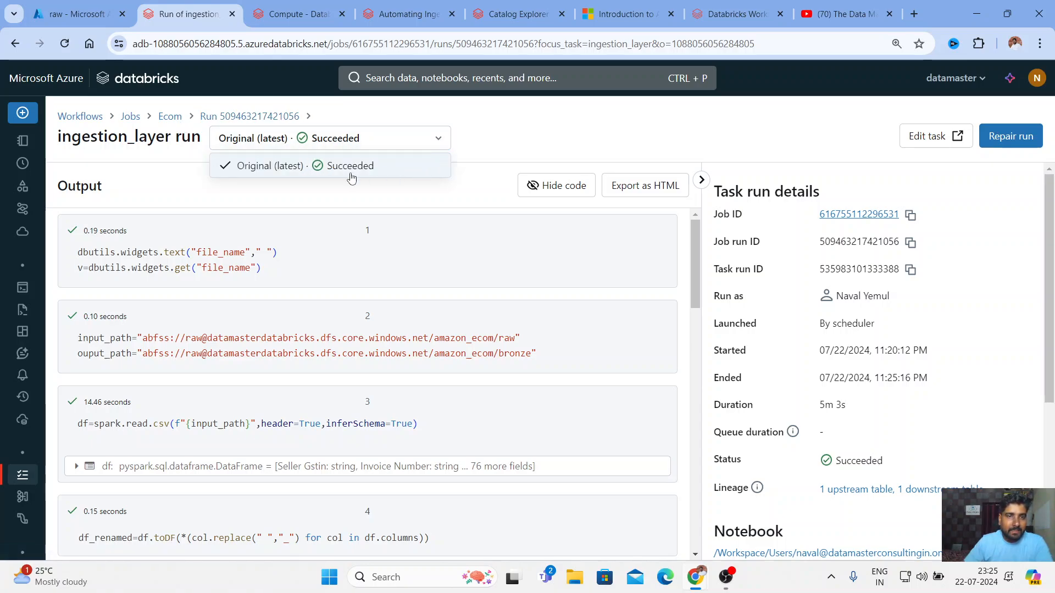
left_click(170, 118)
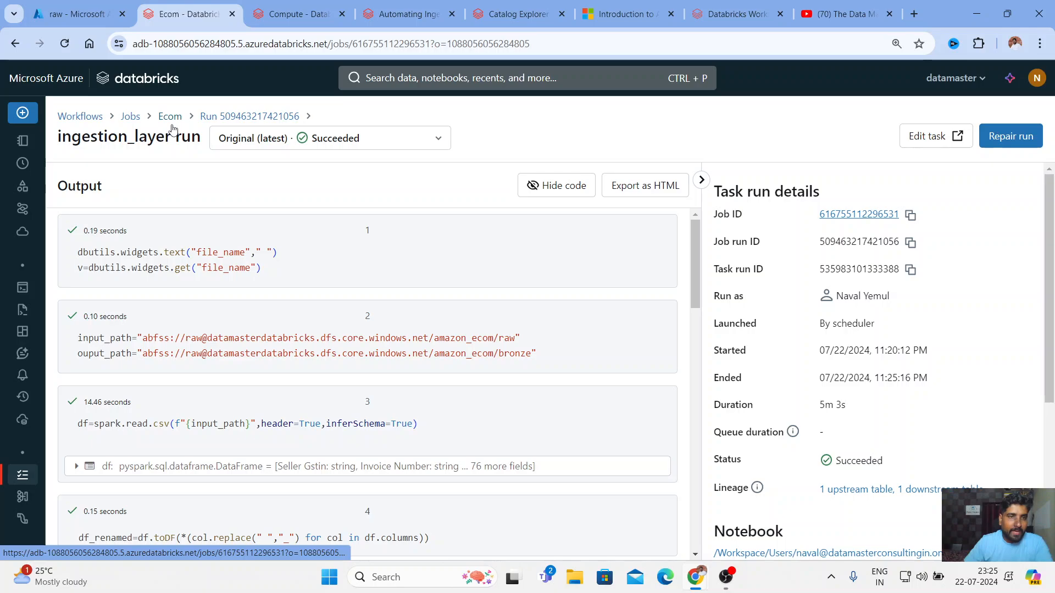
scroll(385, 522, "down", 2)
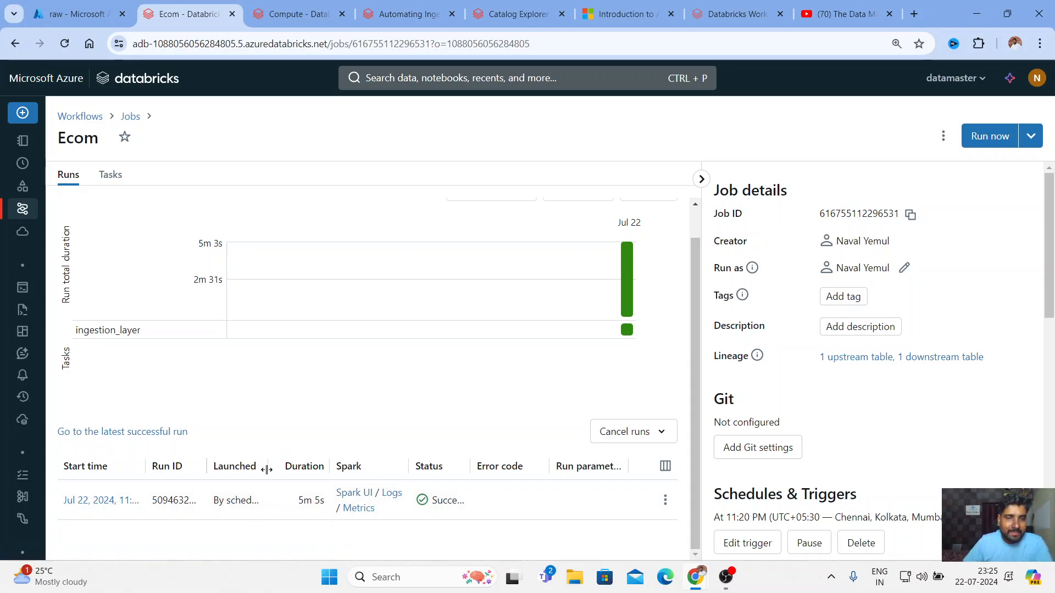
Widen the Launched and Run ID columns to read the succeeded run's full launch source and ID
left_click_drag(267, 470, 294, 473)
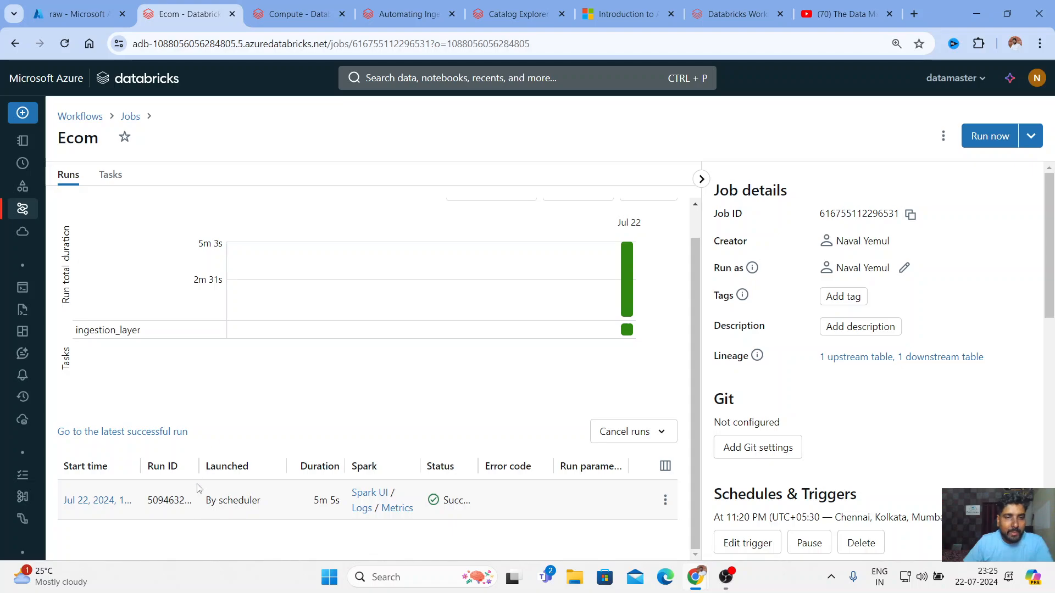
left_click_drag(198, 466, 235, 471)
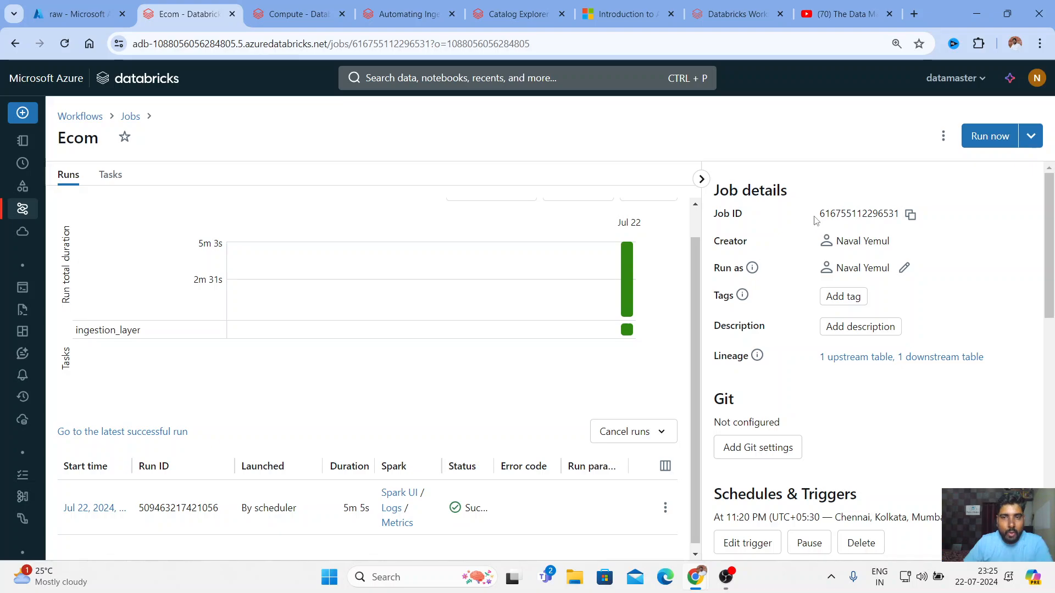
left_click_drag(817, 215, 894, 215)
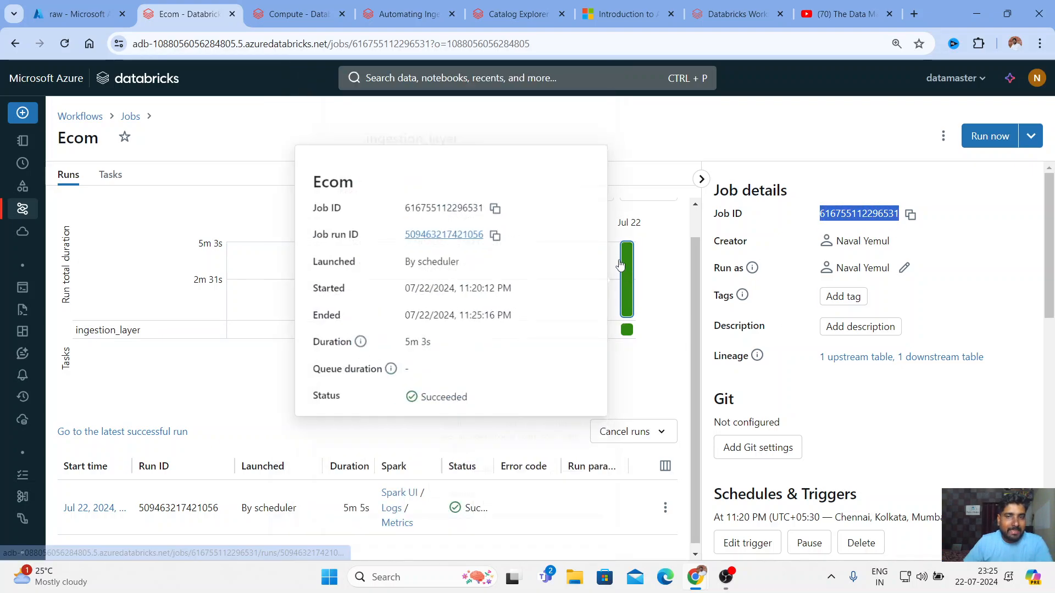
mouse_move(627, 329)
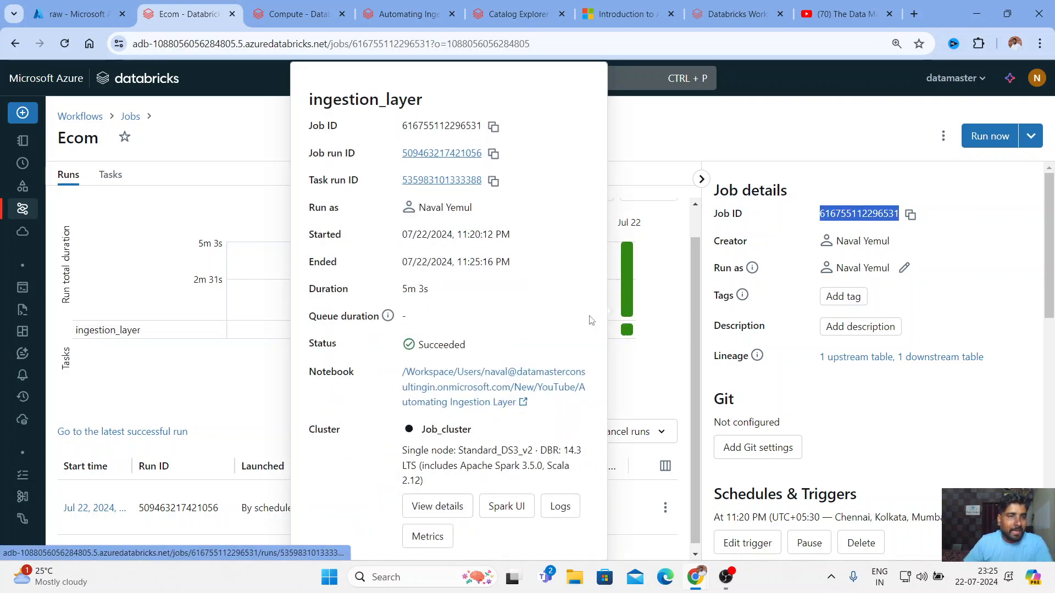
Reopen the Ecom job from Workflows and scroll to its 11:20 PM schedule under Schedules & Triggers
left_click(94, 121)
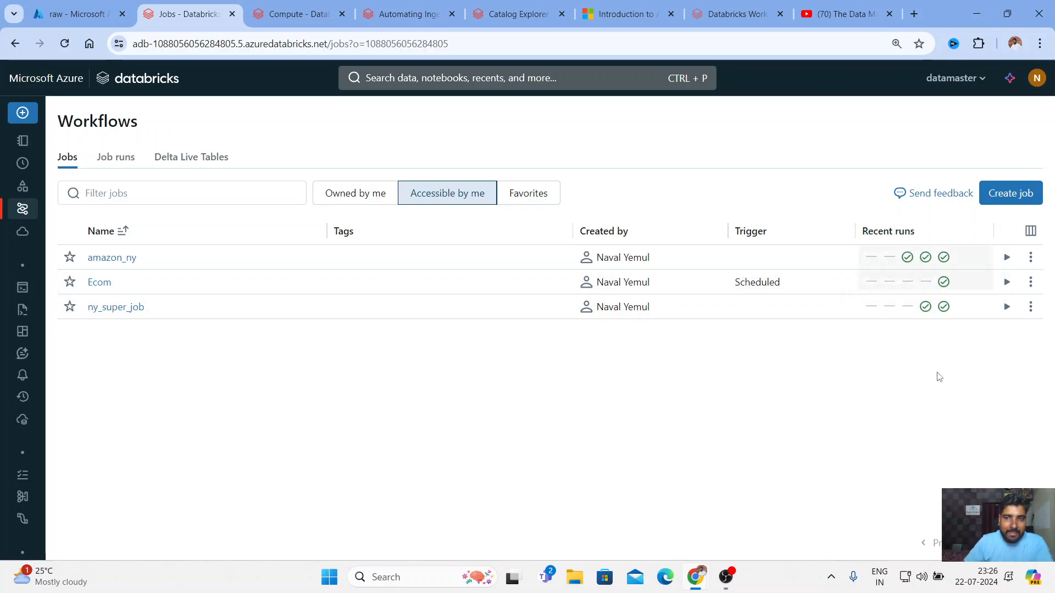
mouse_move(943, 283)
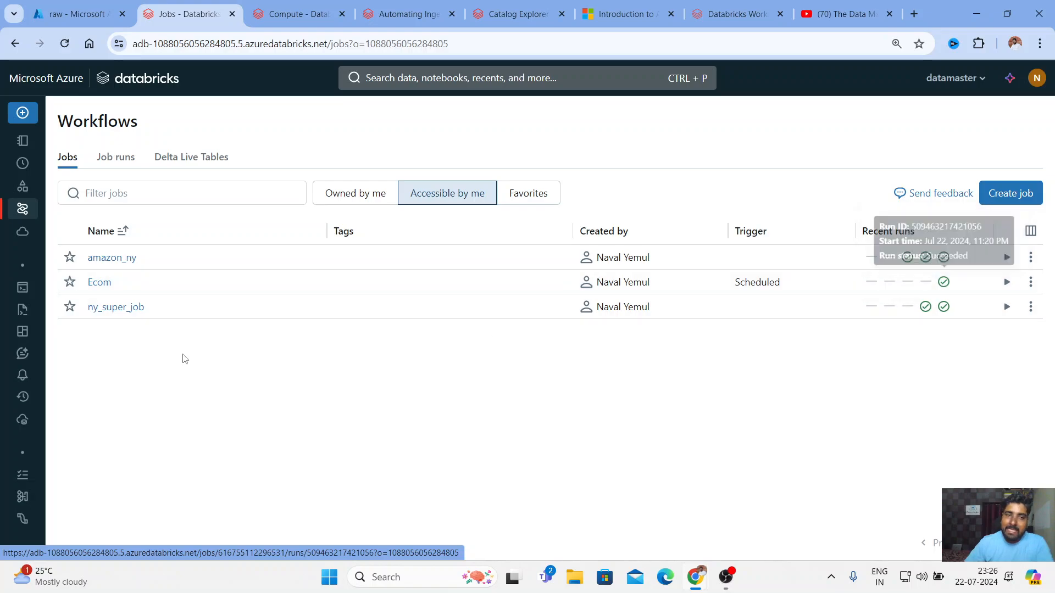
left_click(105, 285)
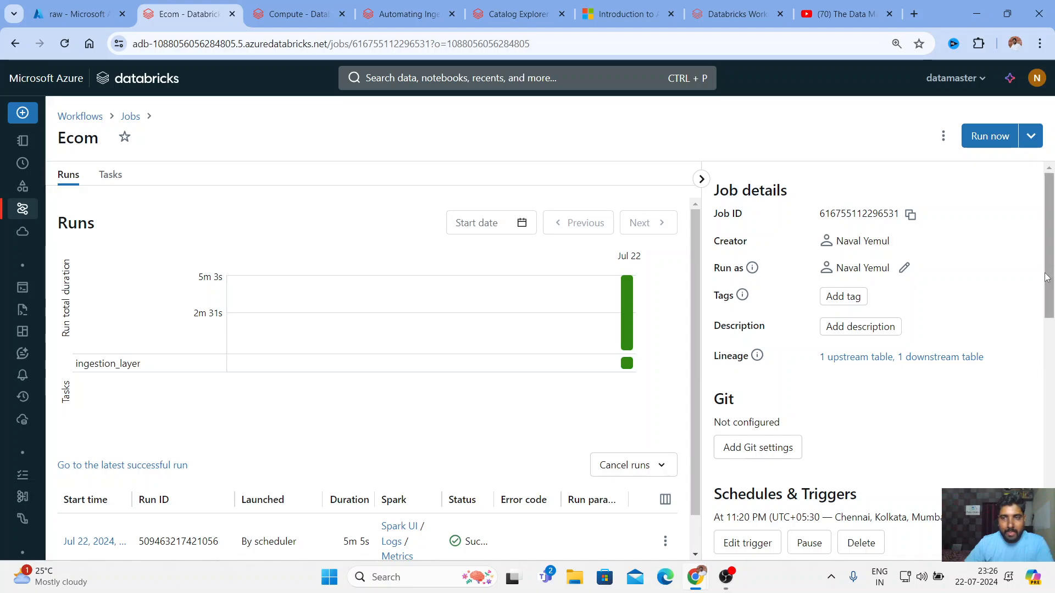
scroll(752, 317, "down", 1)
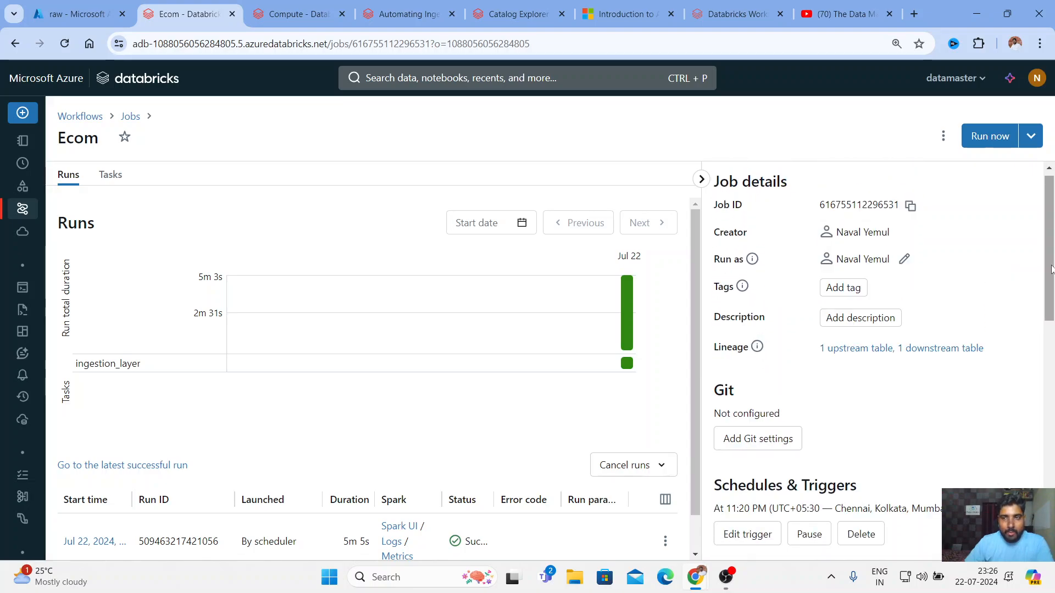
left_click_drag(1049, 267, 1048, 302)
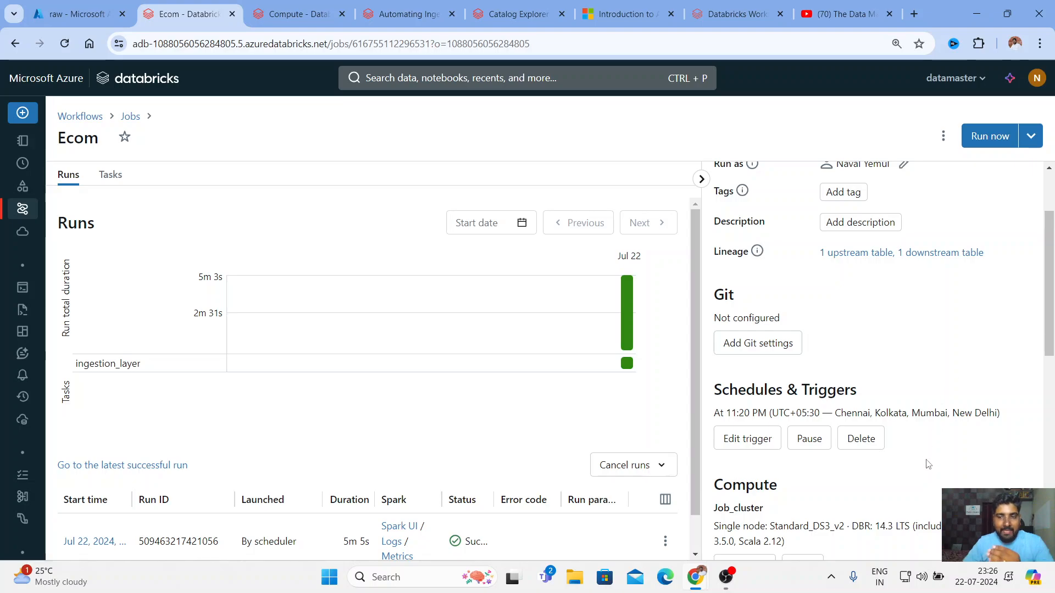
Pause and then delete the Ecom job's schedule trigger, returning to the Workflows jobs list
left_click(821, 437)
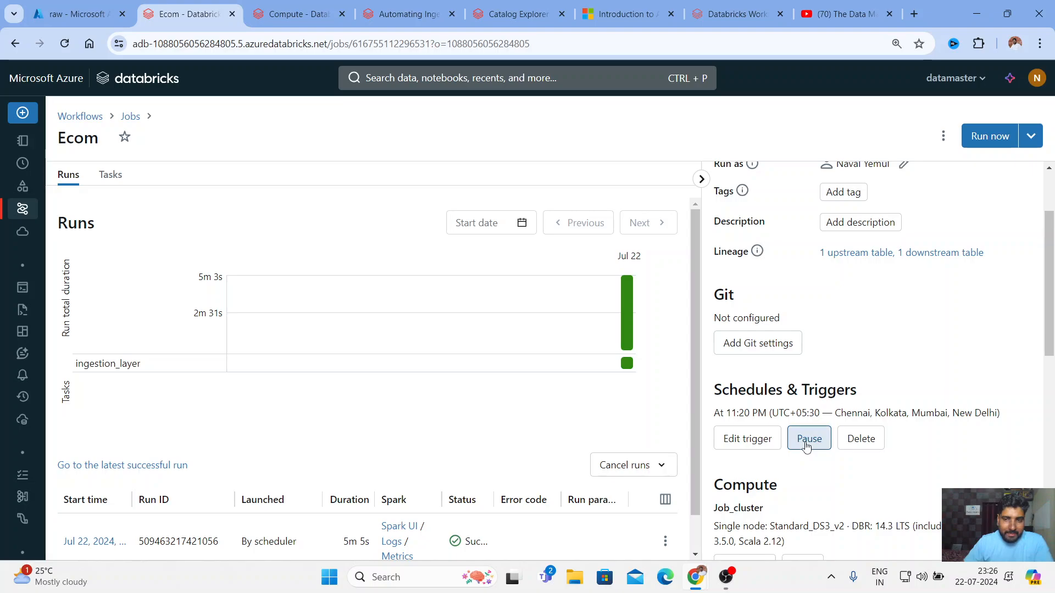
left_click(870, 438)
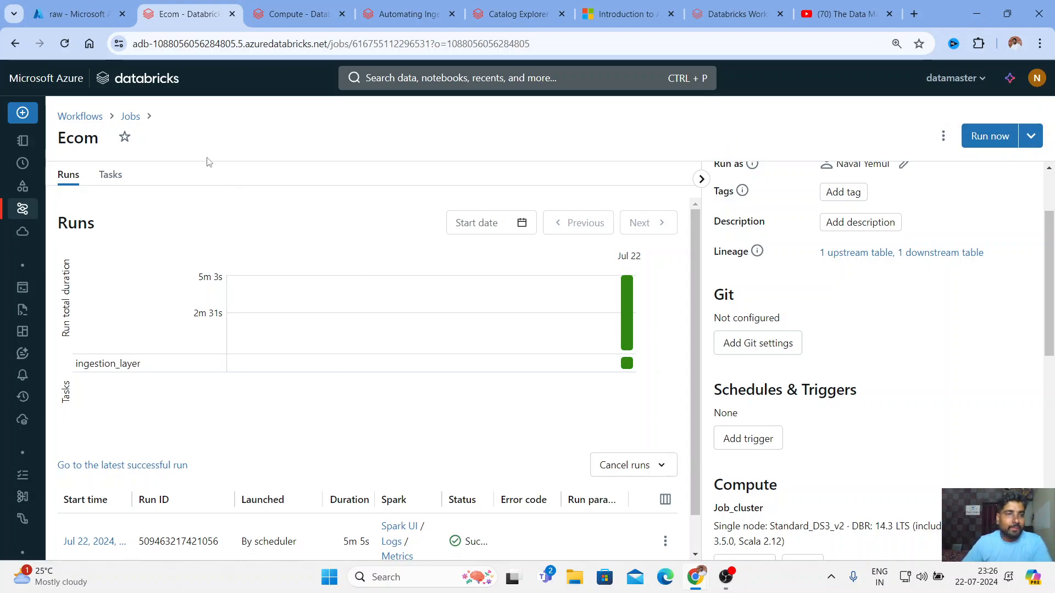
left_click(96, 117)
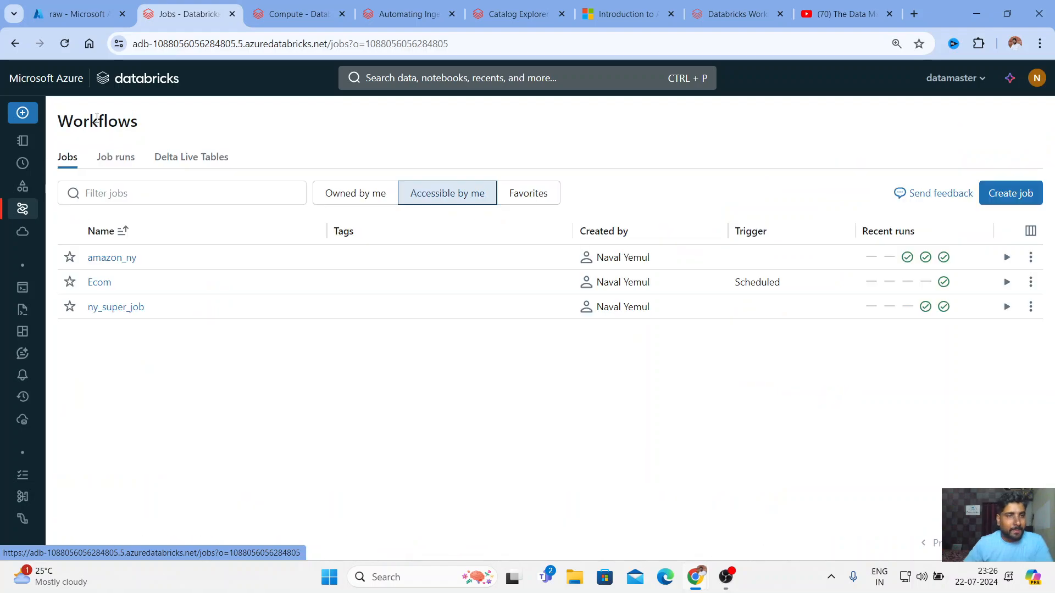